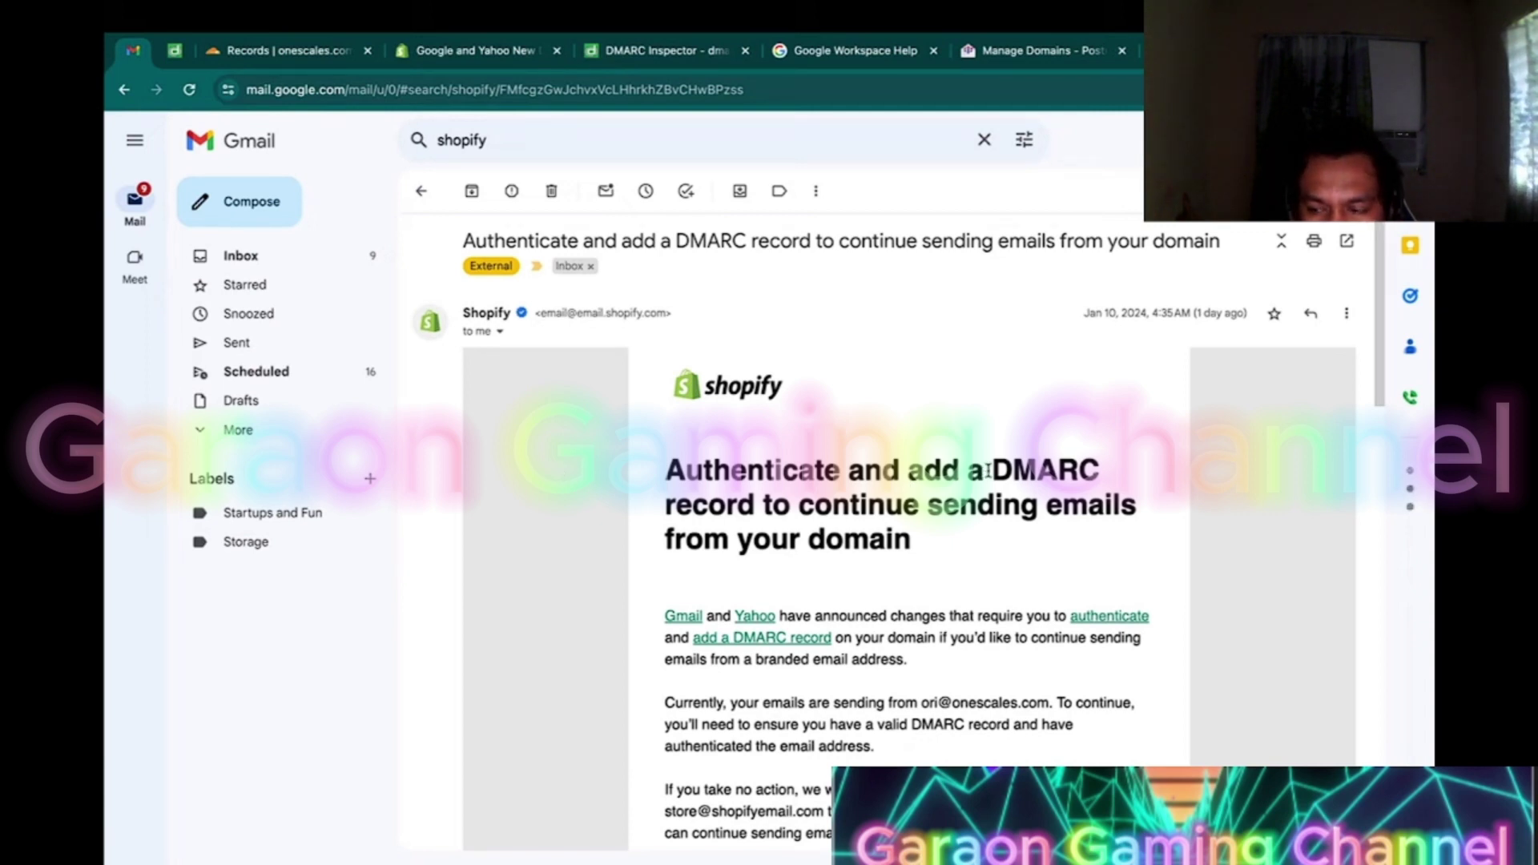
Read the Shopify email about authenticating the sending domain and adding a DMARC record.
left_click_drag(988, 470, 1098, 468)
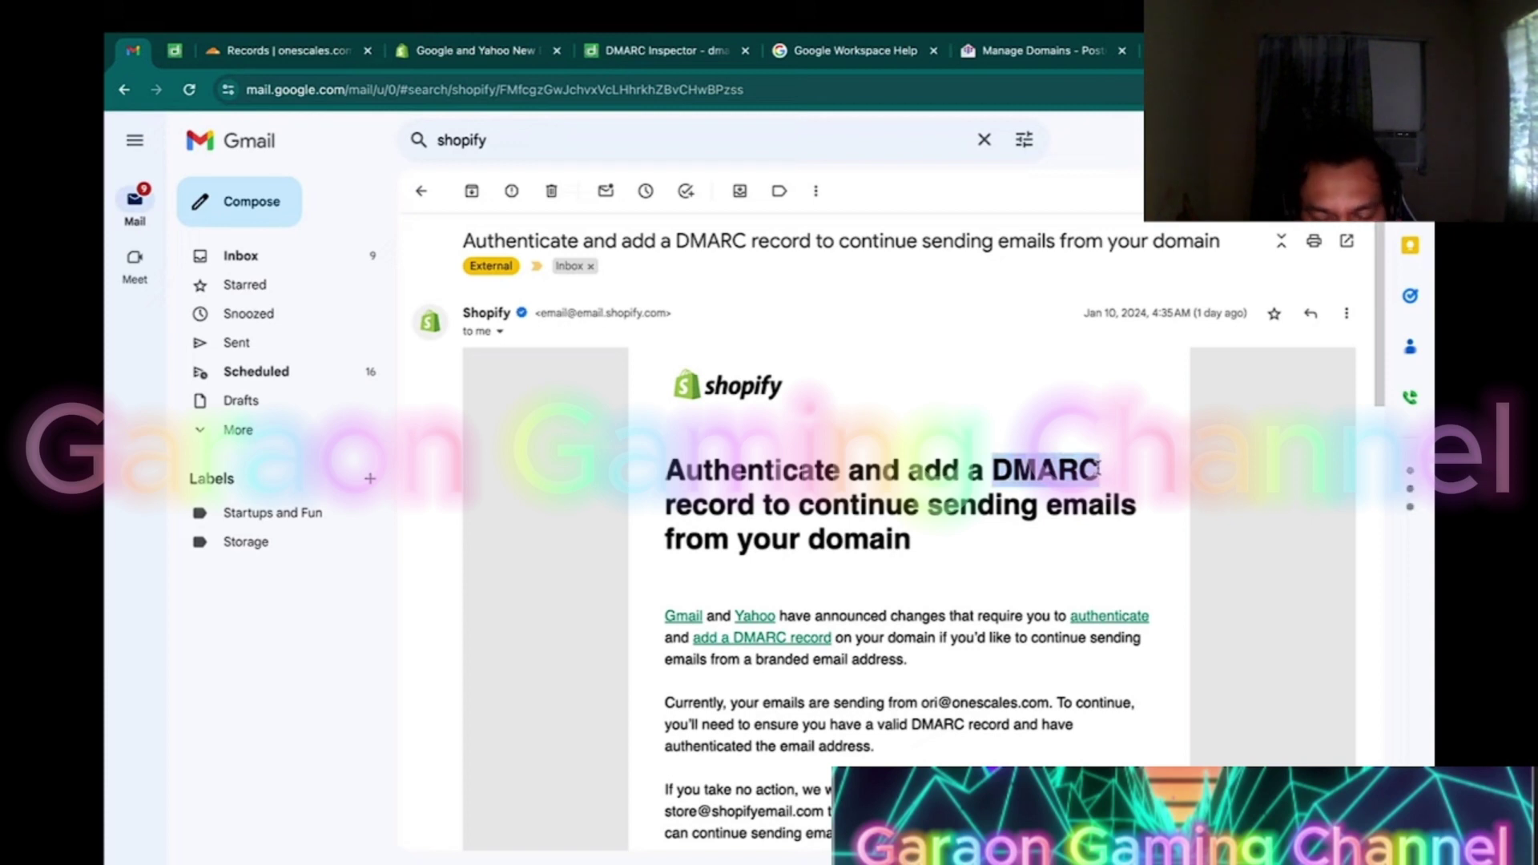
left_click(1021, 571)
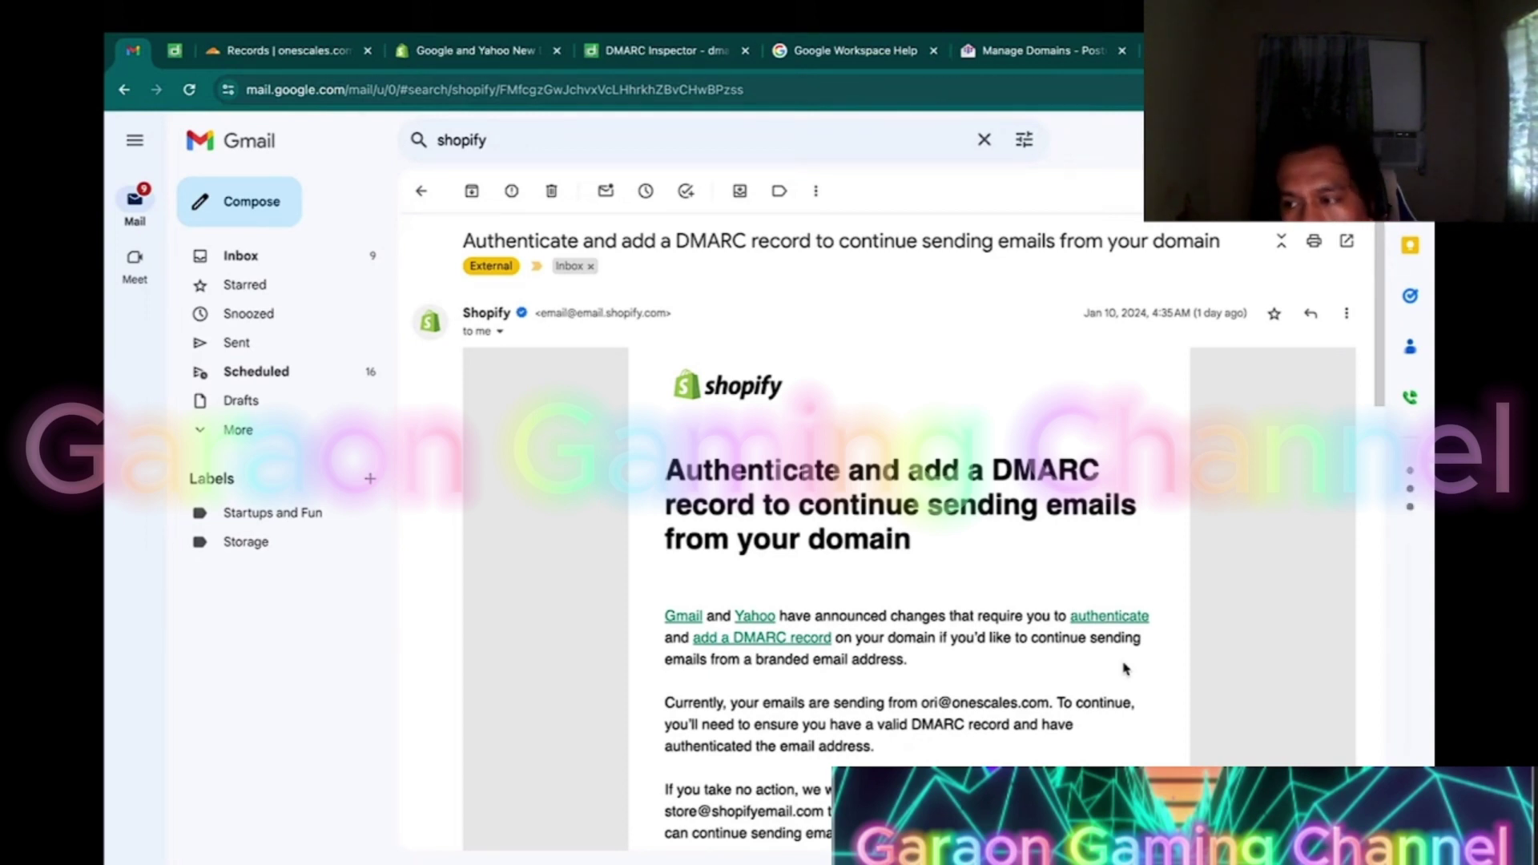
scroll(1121, 668, "down", 1)
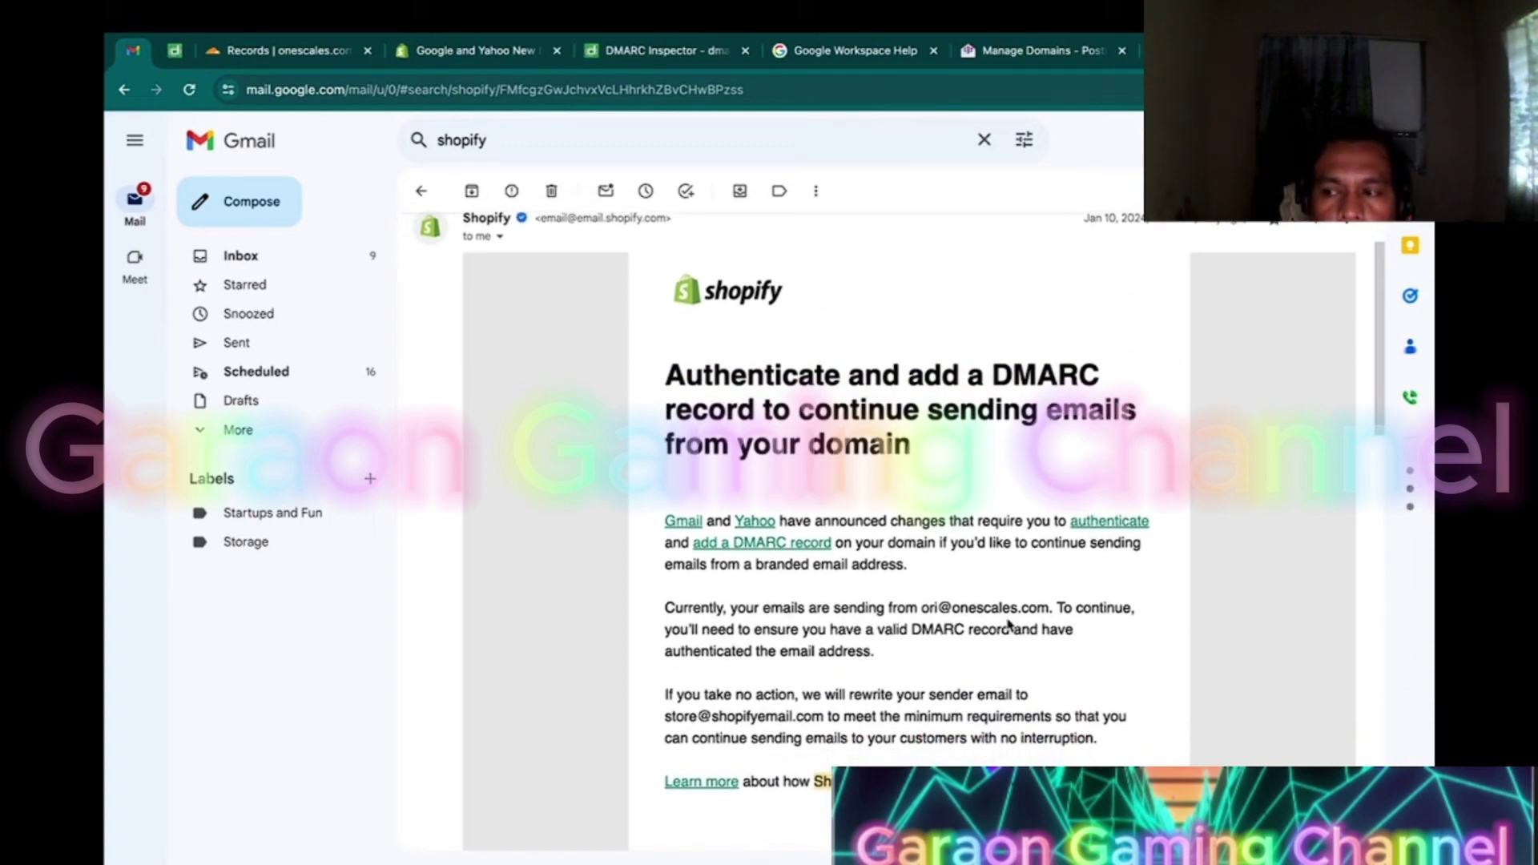
Switch to the Shopify admin and open the store's notification settings to check the sender email's authentication notice.
left_click(1209, 51)
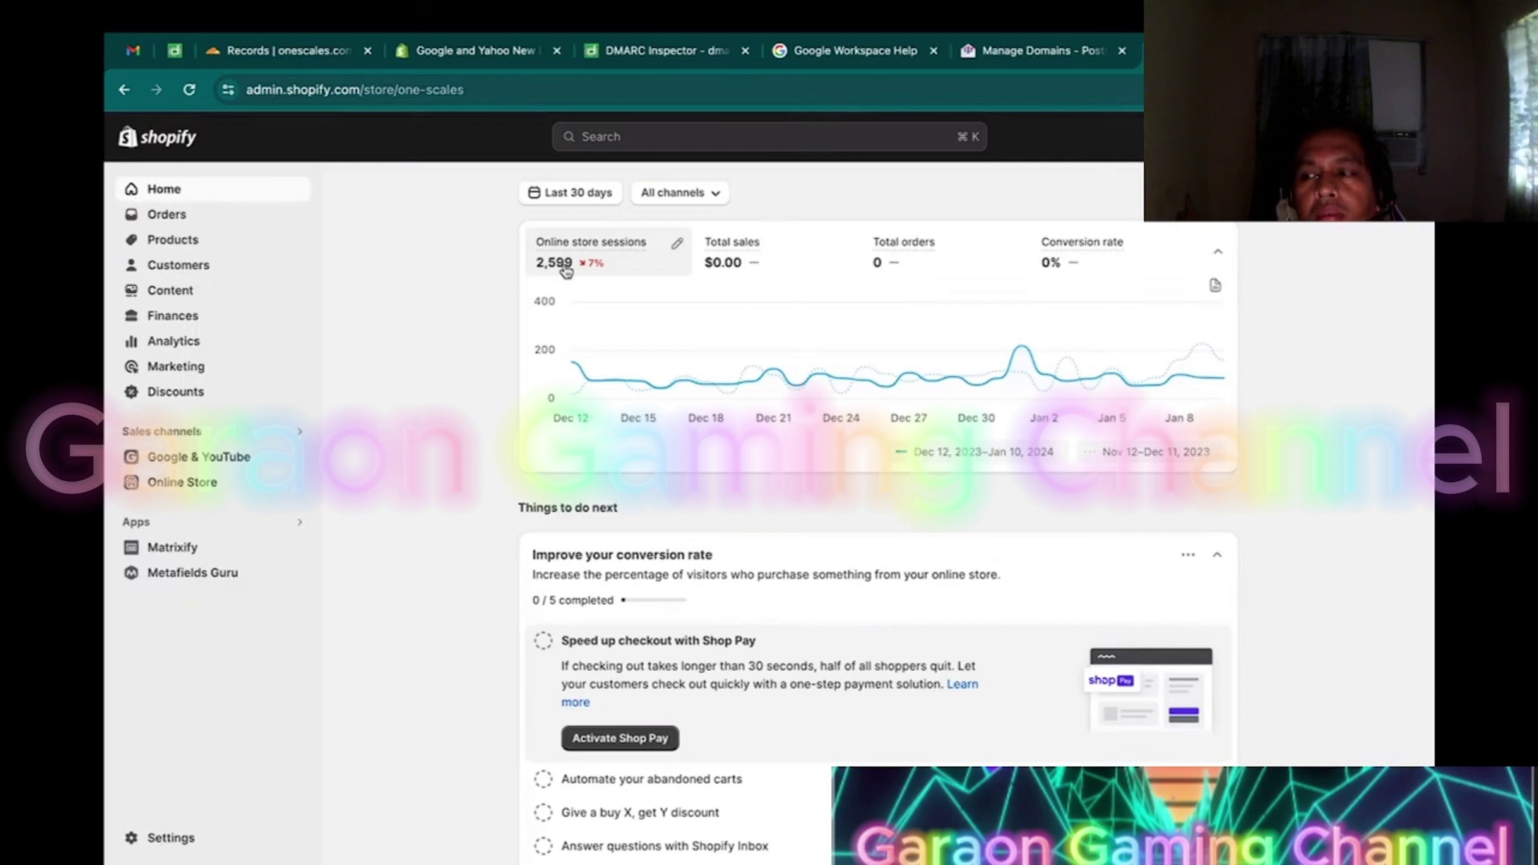
left_click(194, 838)
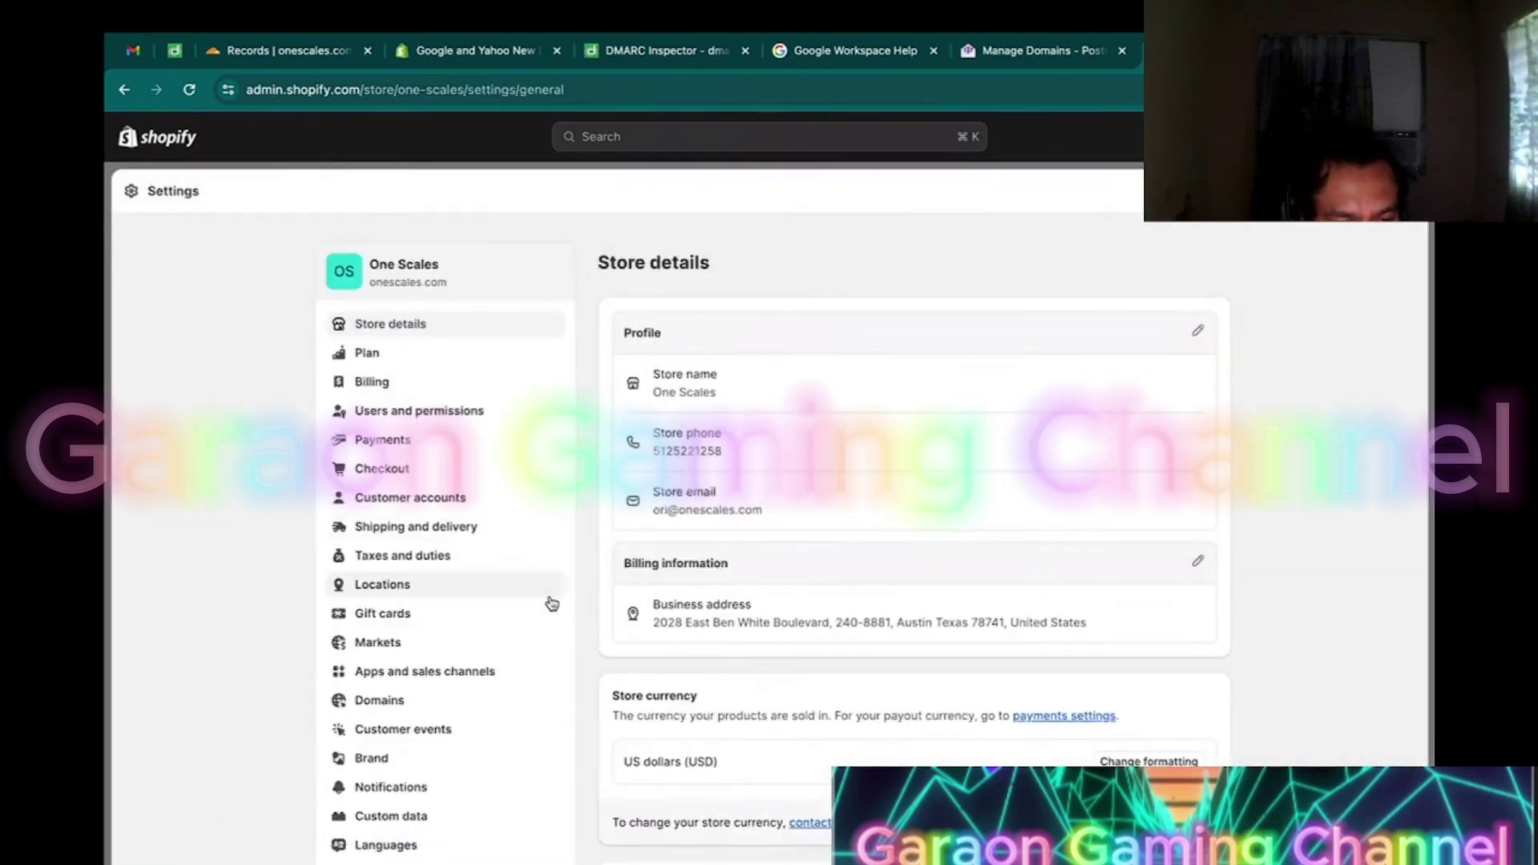
left_click(436, 788)
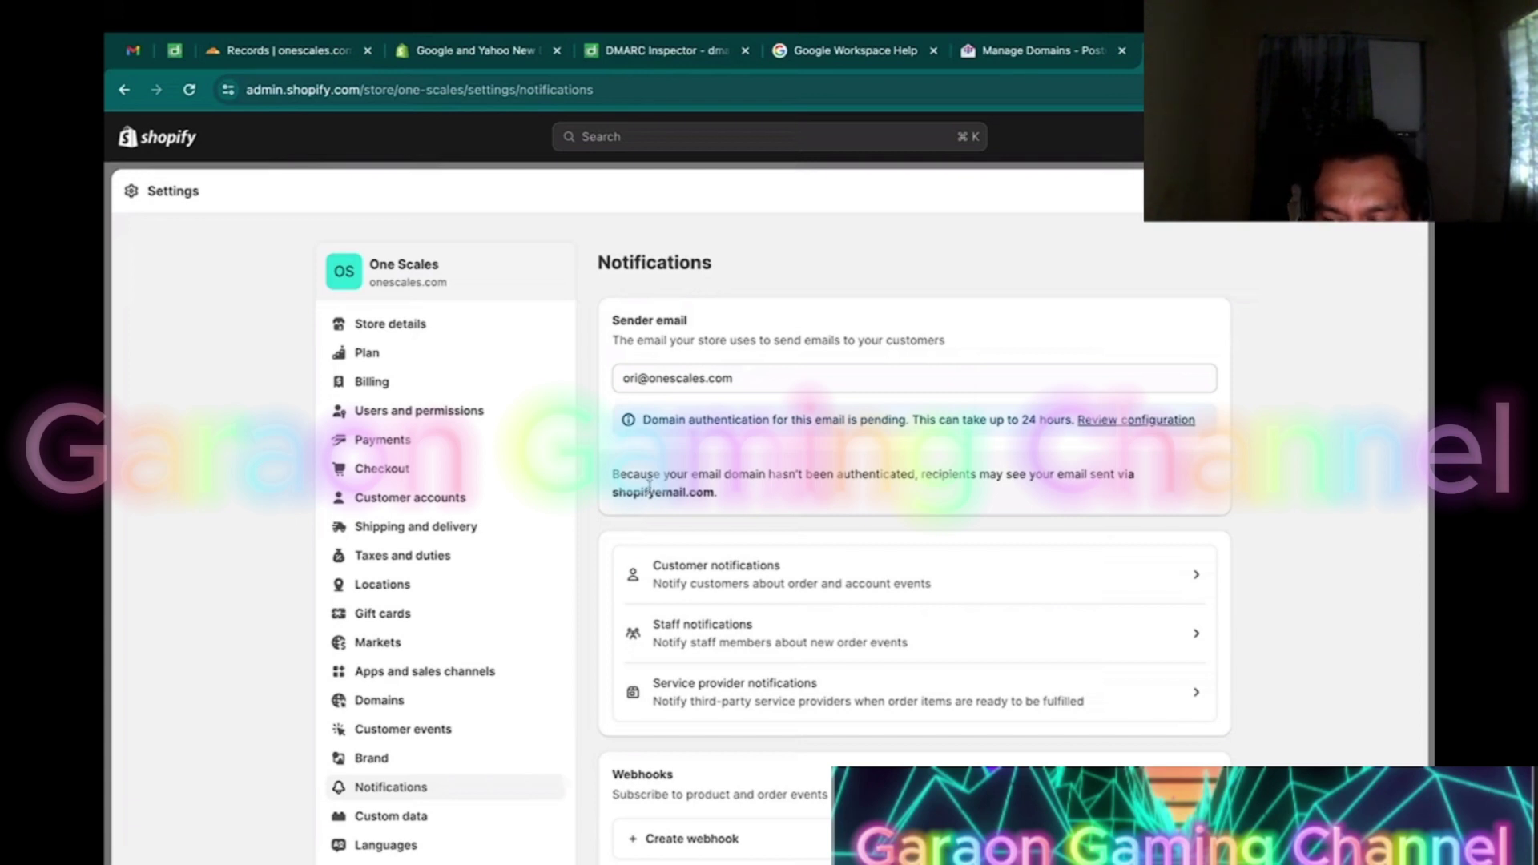
left_click_drag(616, 490, 715, 492)
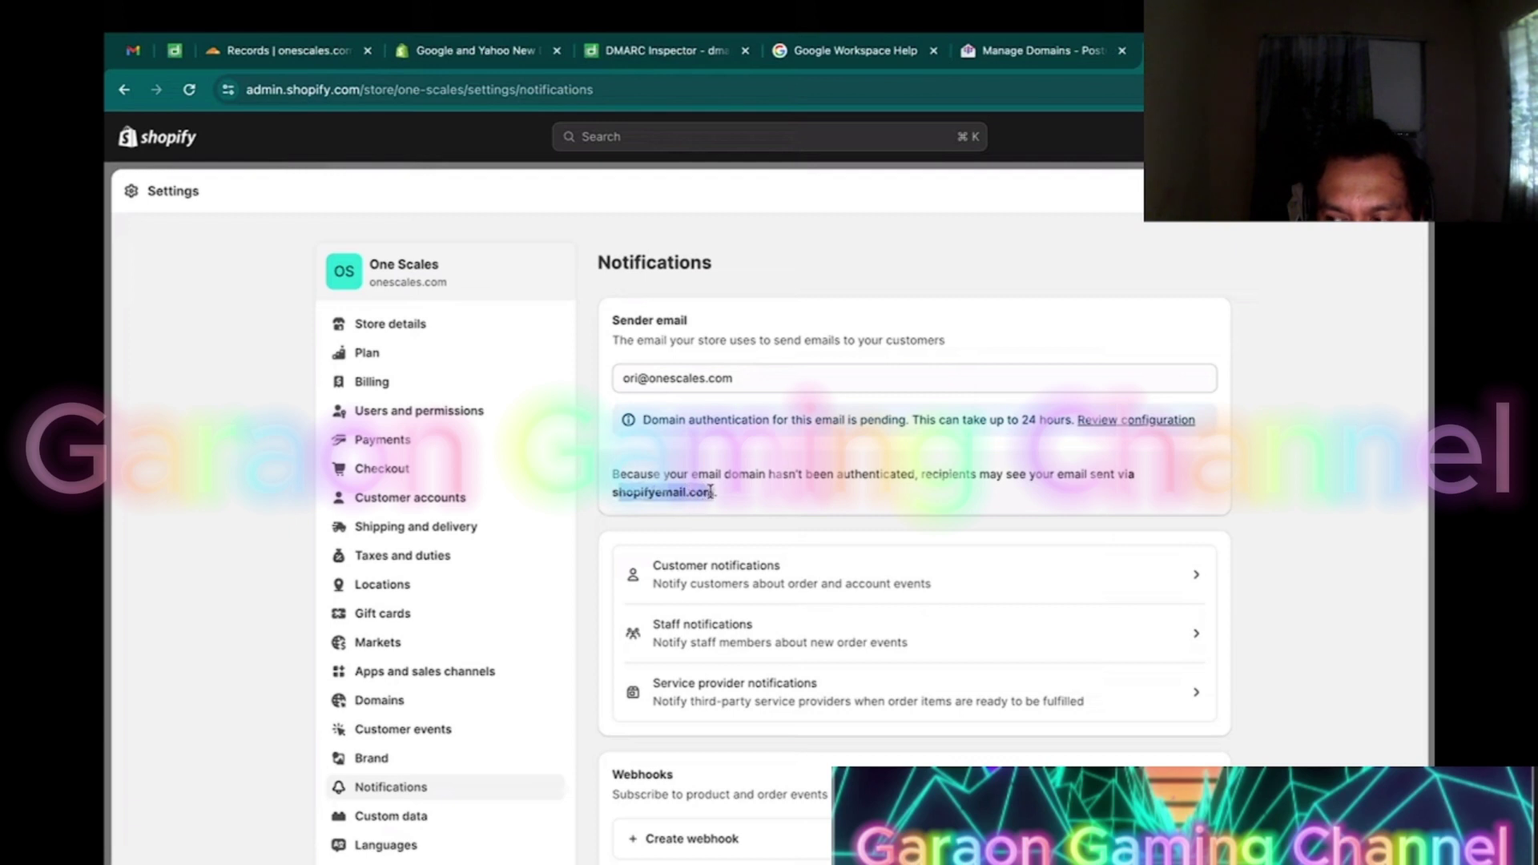
left_click(758, 505)
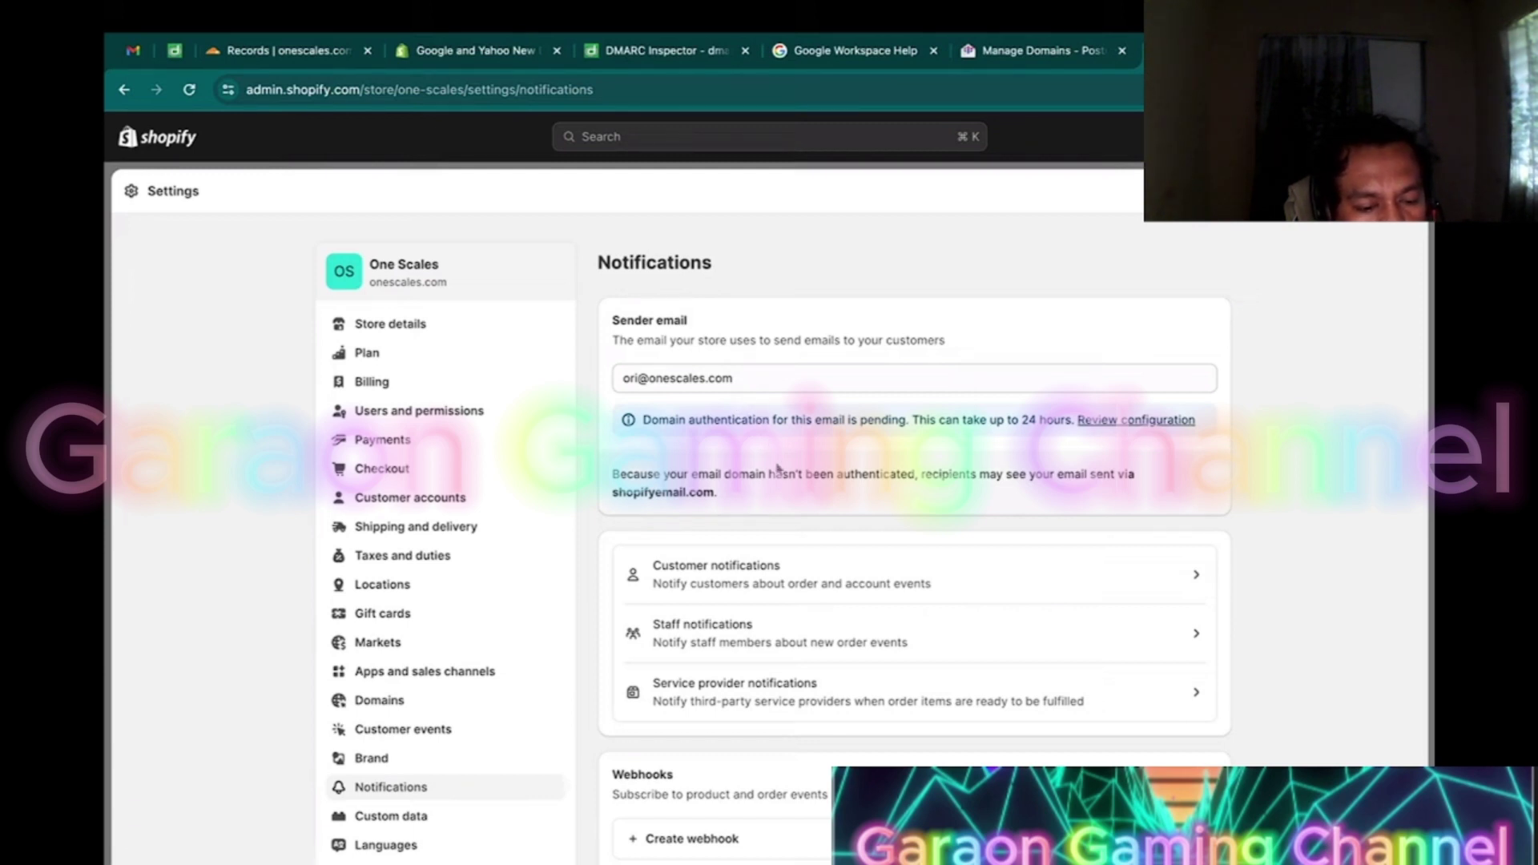
Open the sender email's domain authentication configuration and review the CNAME records it requires.
left_click(1115, 423)
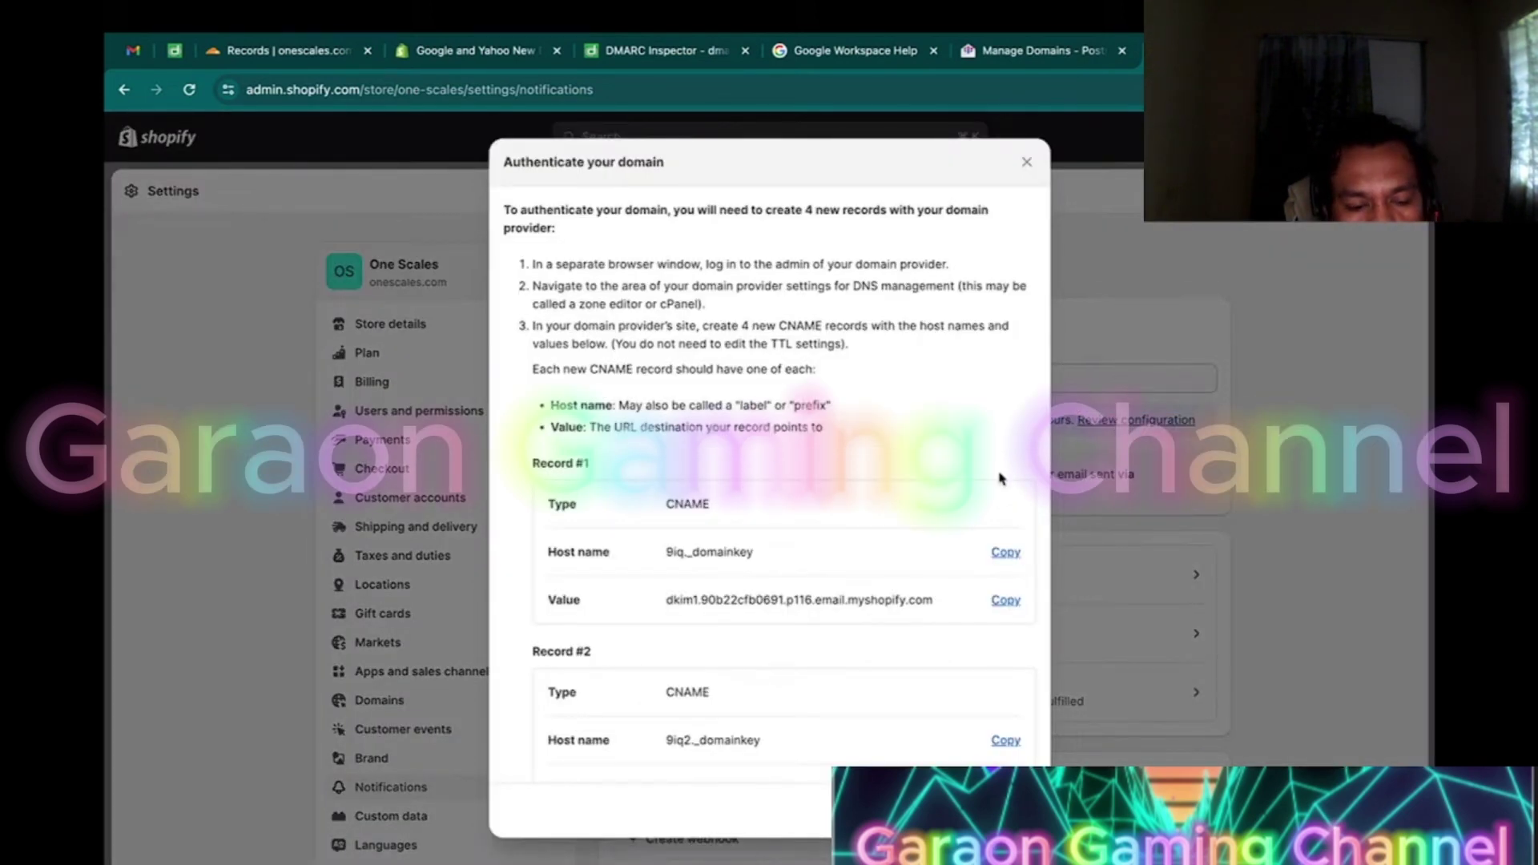
scroll(1001, 479, "down", 3)
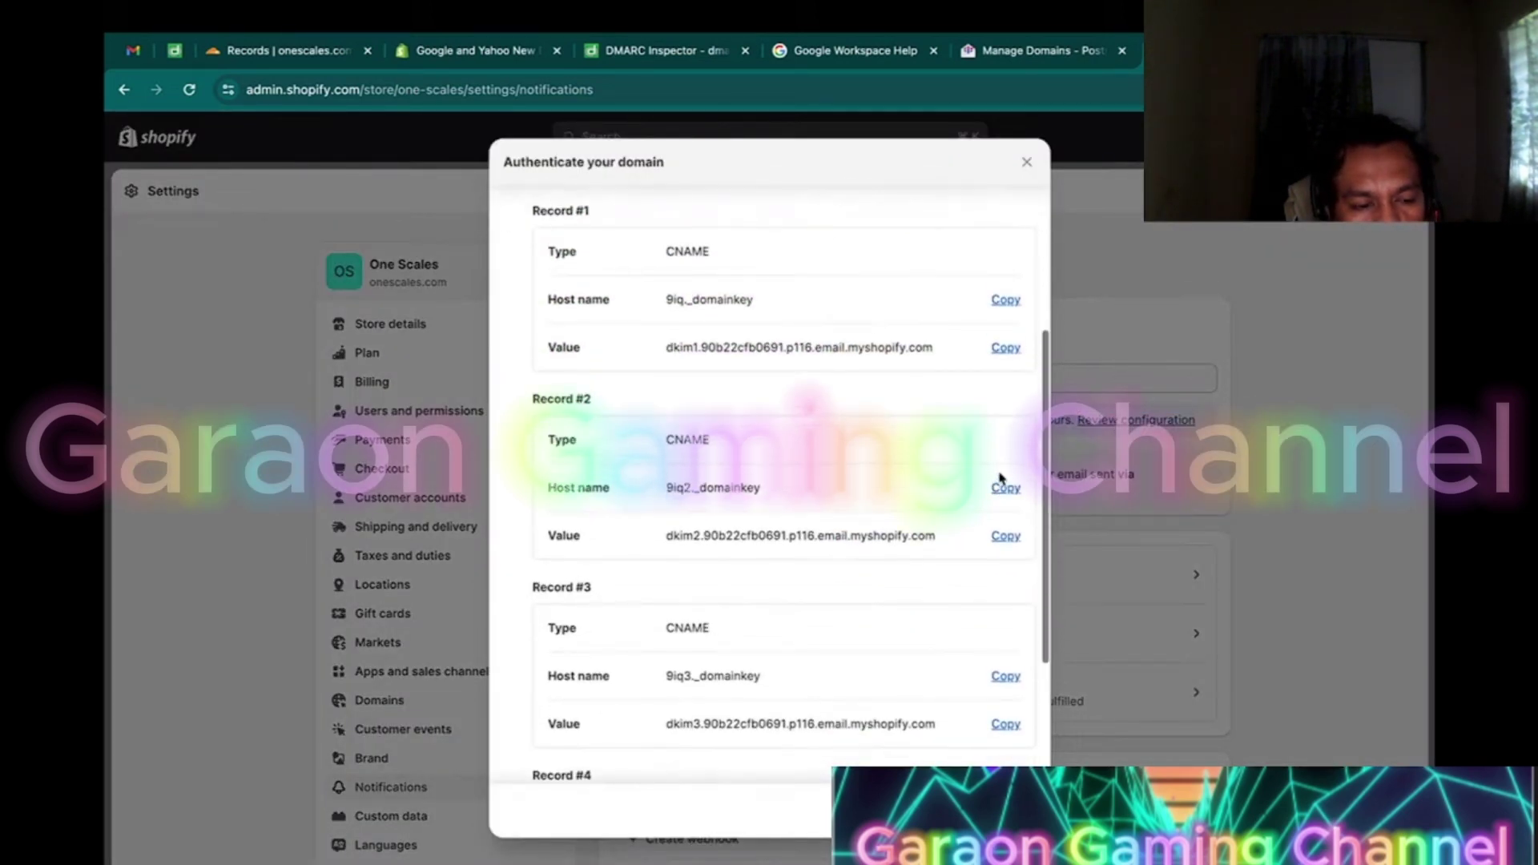
scroll(662, 720, "up", 1)
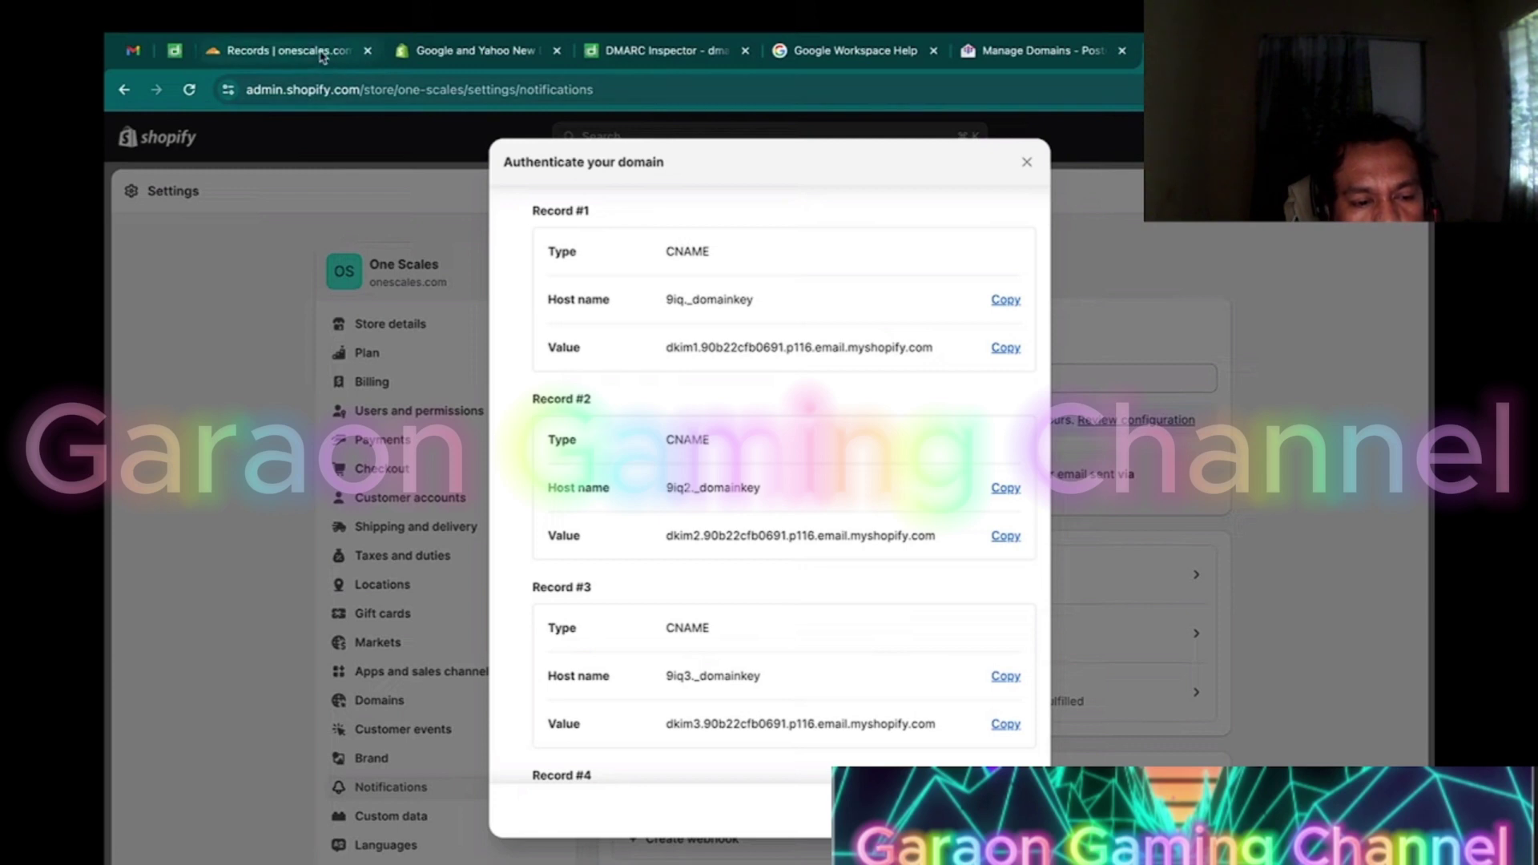
Copy Record #1's host name, switch to Cloudflare's DNS records for onescales.com, and start a CNAME record named 9iq._domainkey.
left_click(1005, 300)
left_click(321, 54)
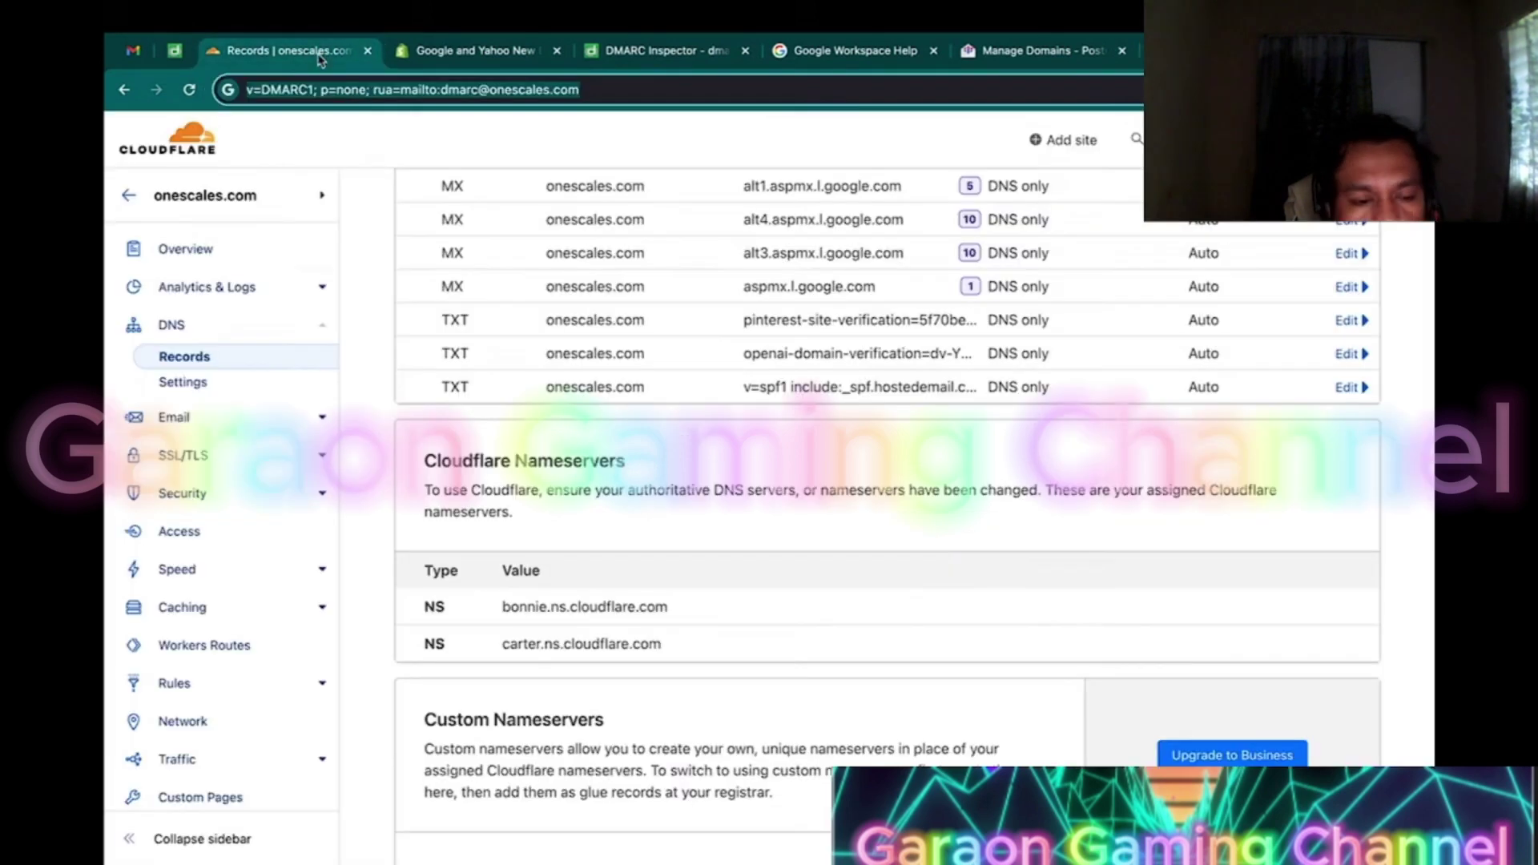
scroll(602, 531, "up", 5)
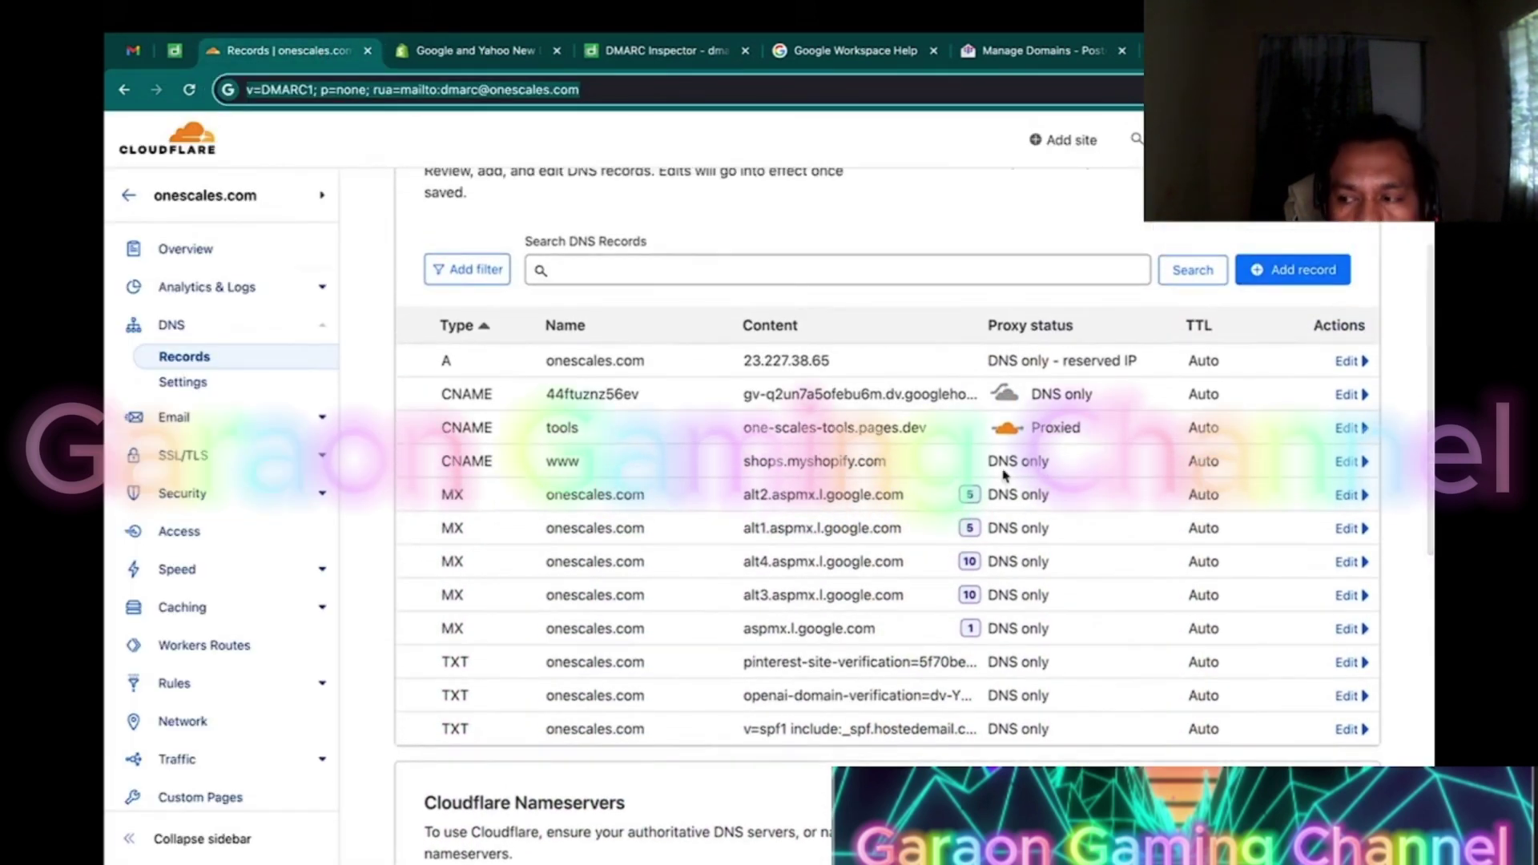
left_click(1276, 279)
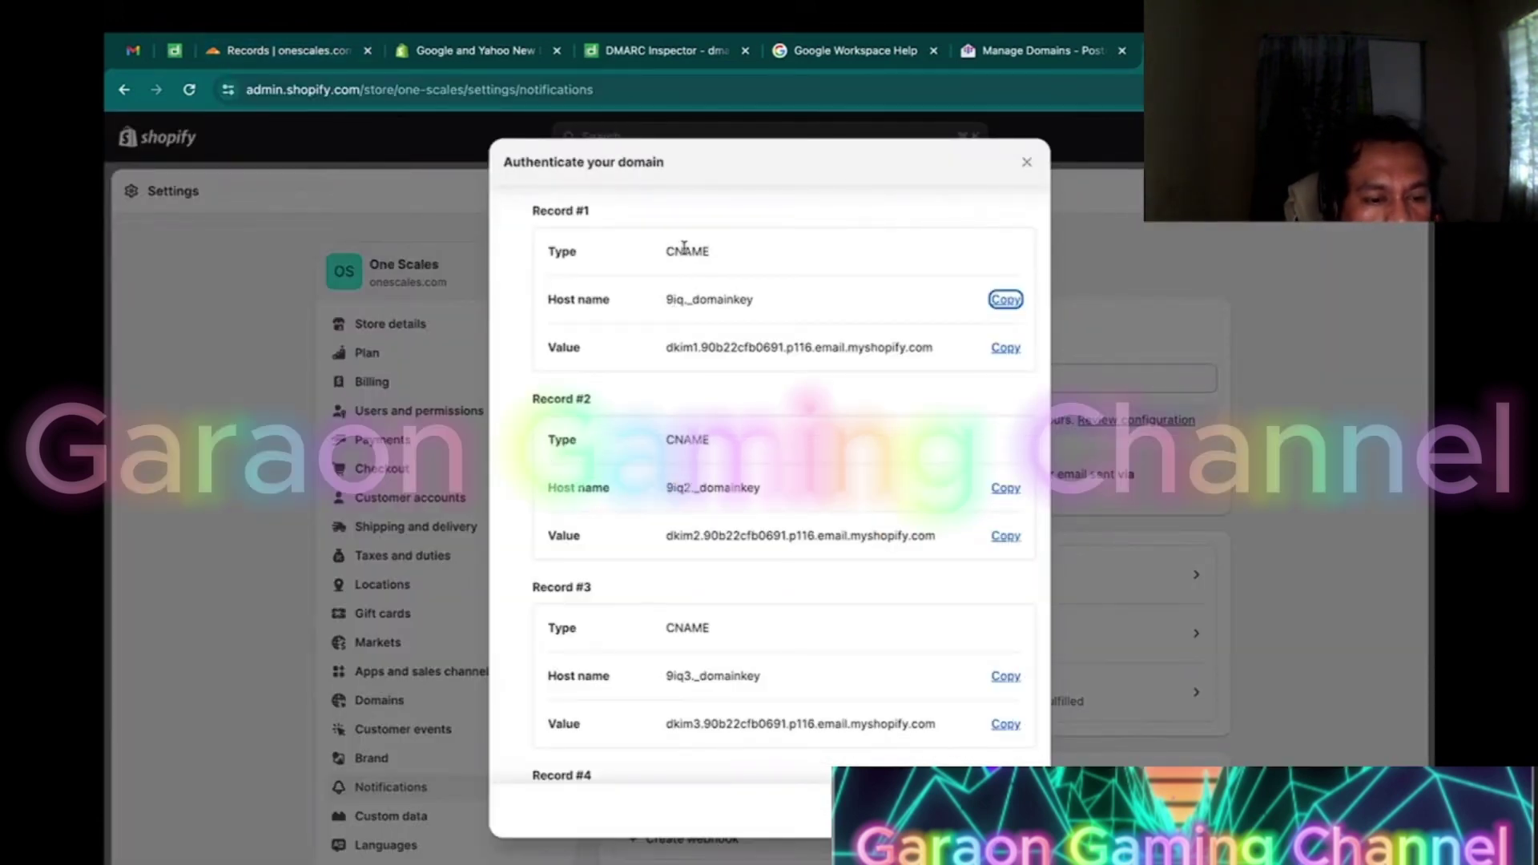
left_click(984, 301)
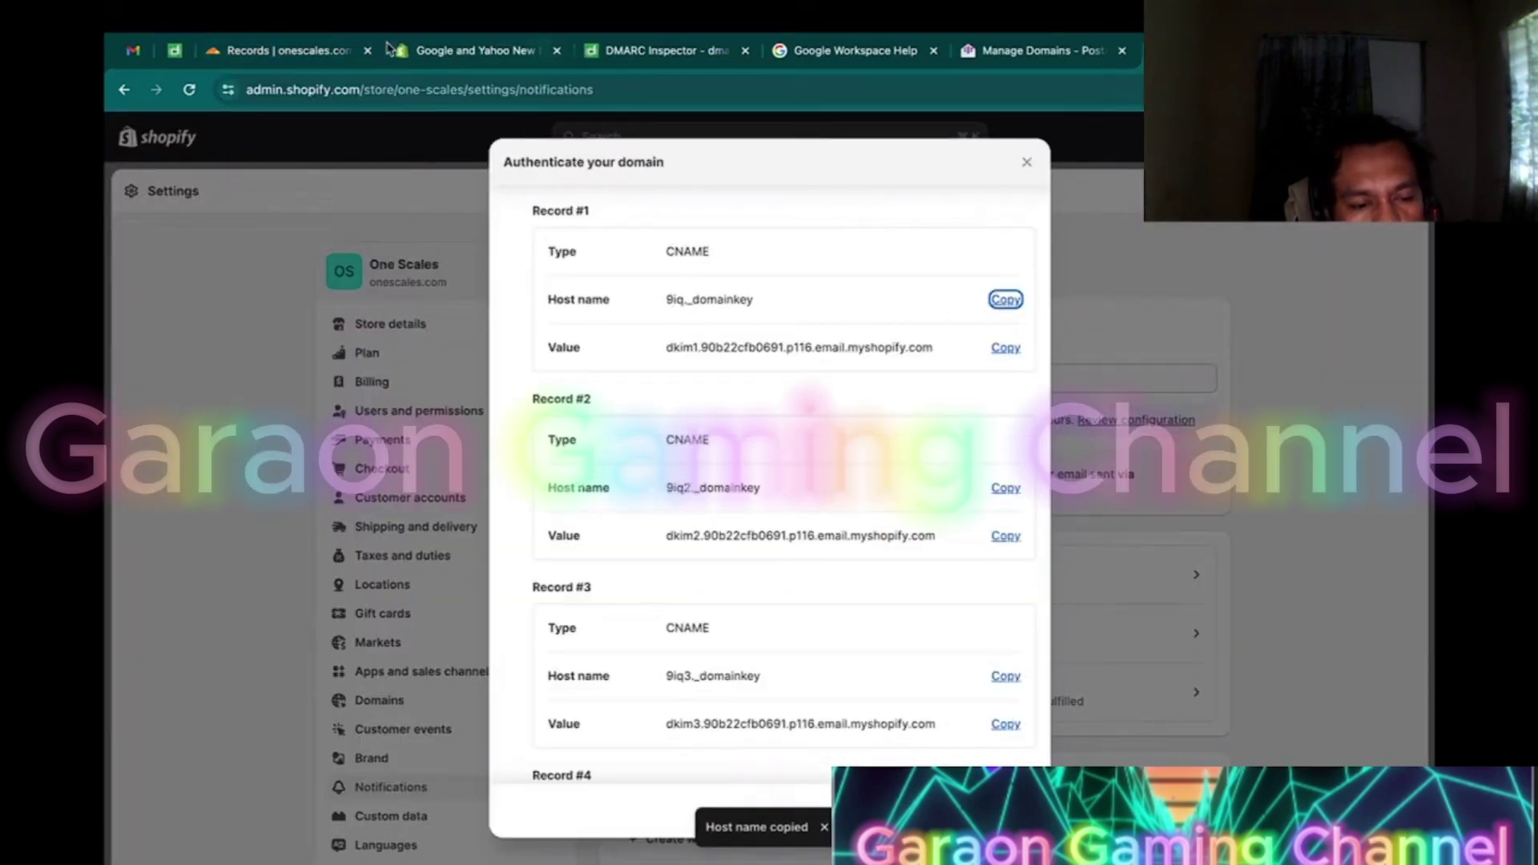
left_click(280, 49)
left_click(491, 386)
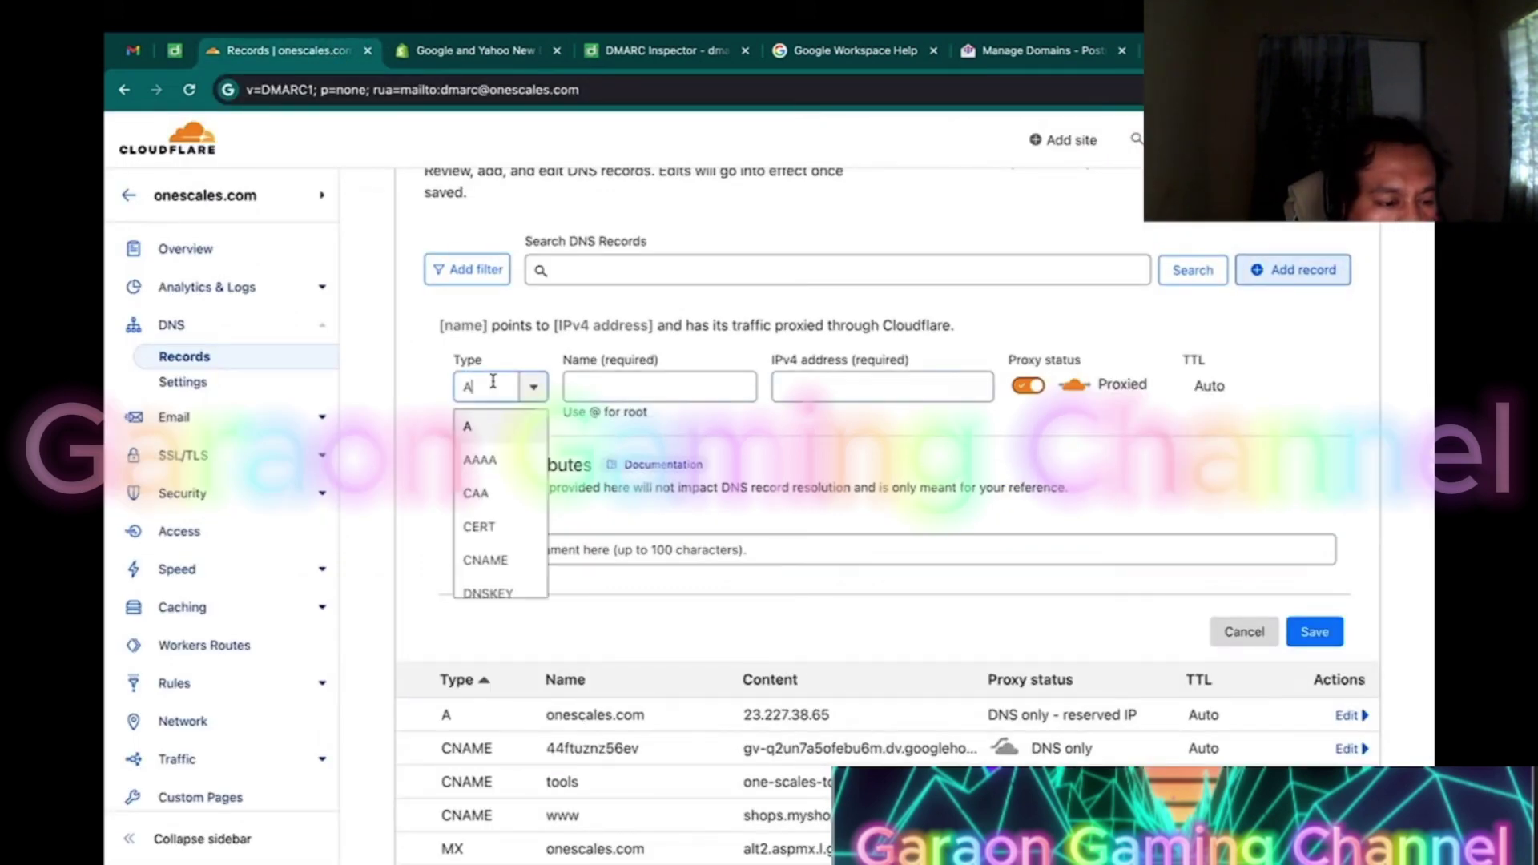
type("cname")
left_click(486, 428)
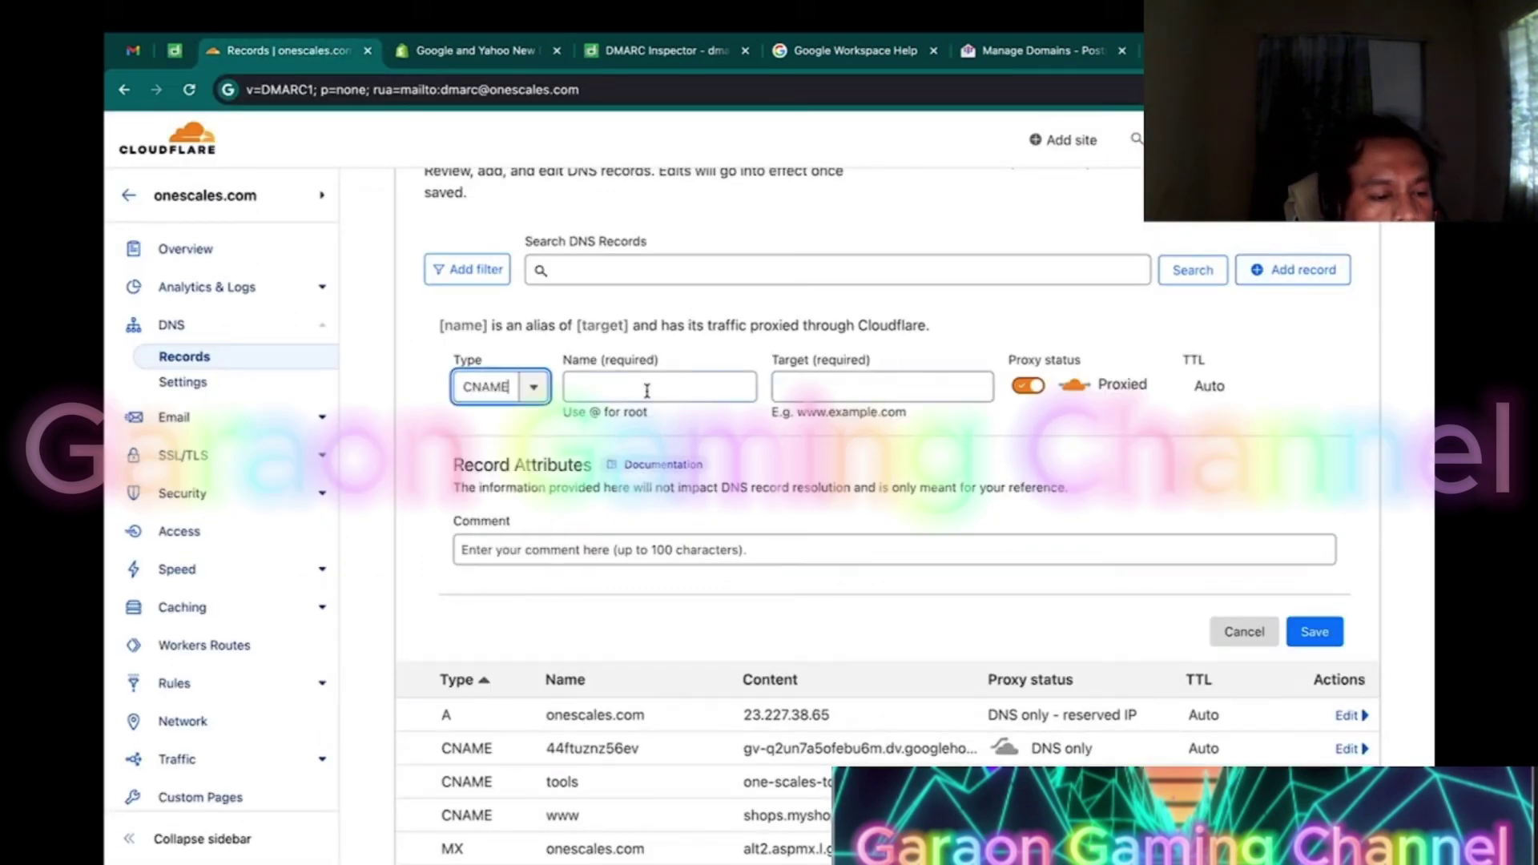
left_click(673, 390)
key("ctrl+v")
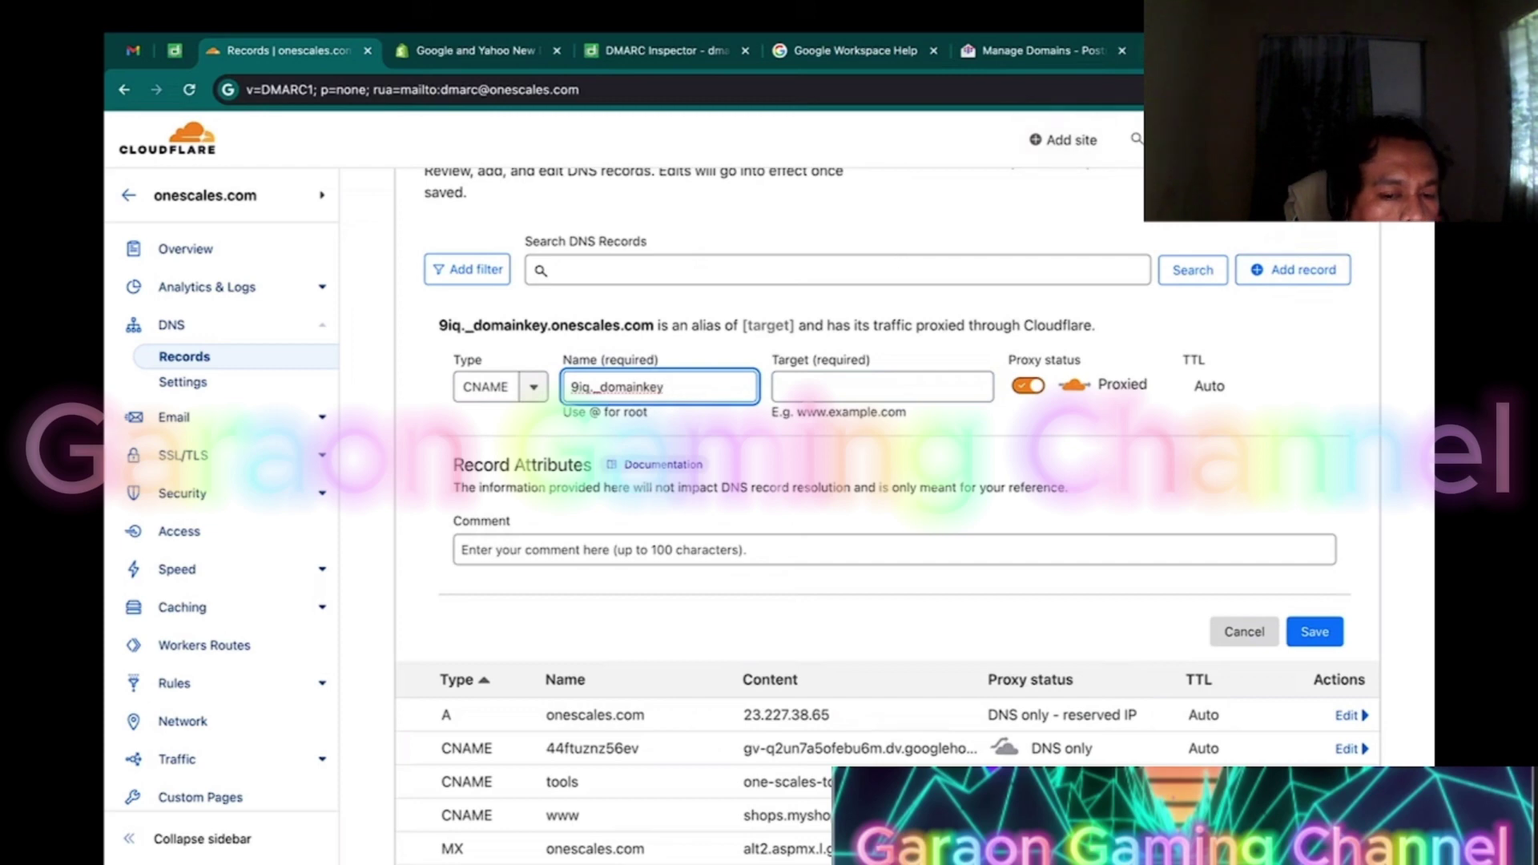
Copy Record #1's value from Shopify as the Cloudflare target dkim1.90b22cfb0691.p116.email.myshopify.com, set the proxy status to DNS only, and save the record.
key("ctrl+shift+Tab")
left_click(1005, 347)
key("ctrl+Tab")
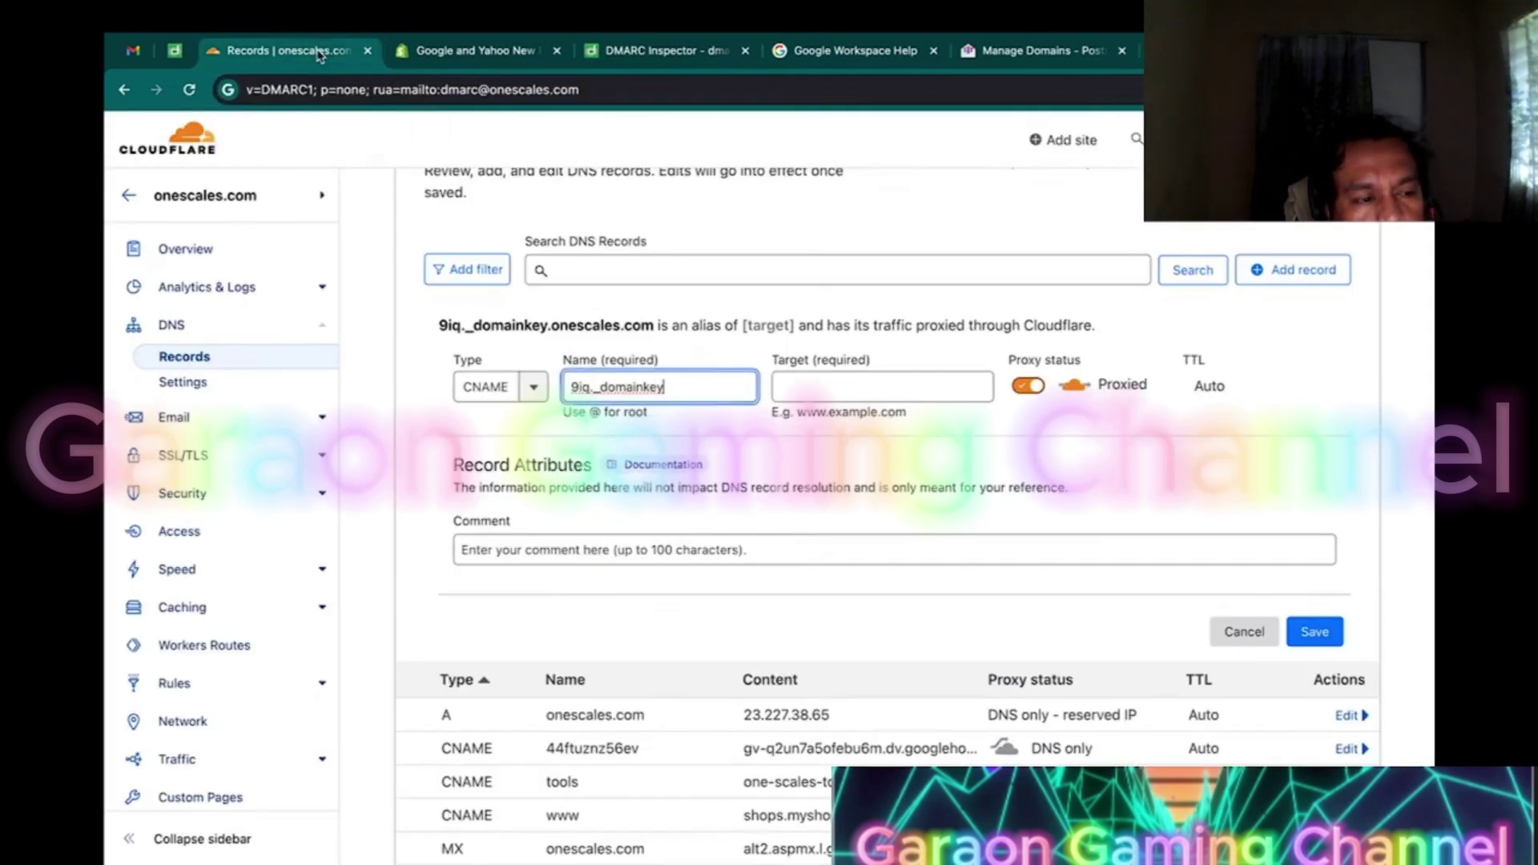
left_click(865, 393)
key("ctrl+v")
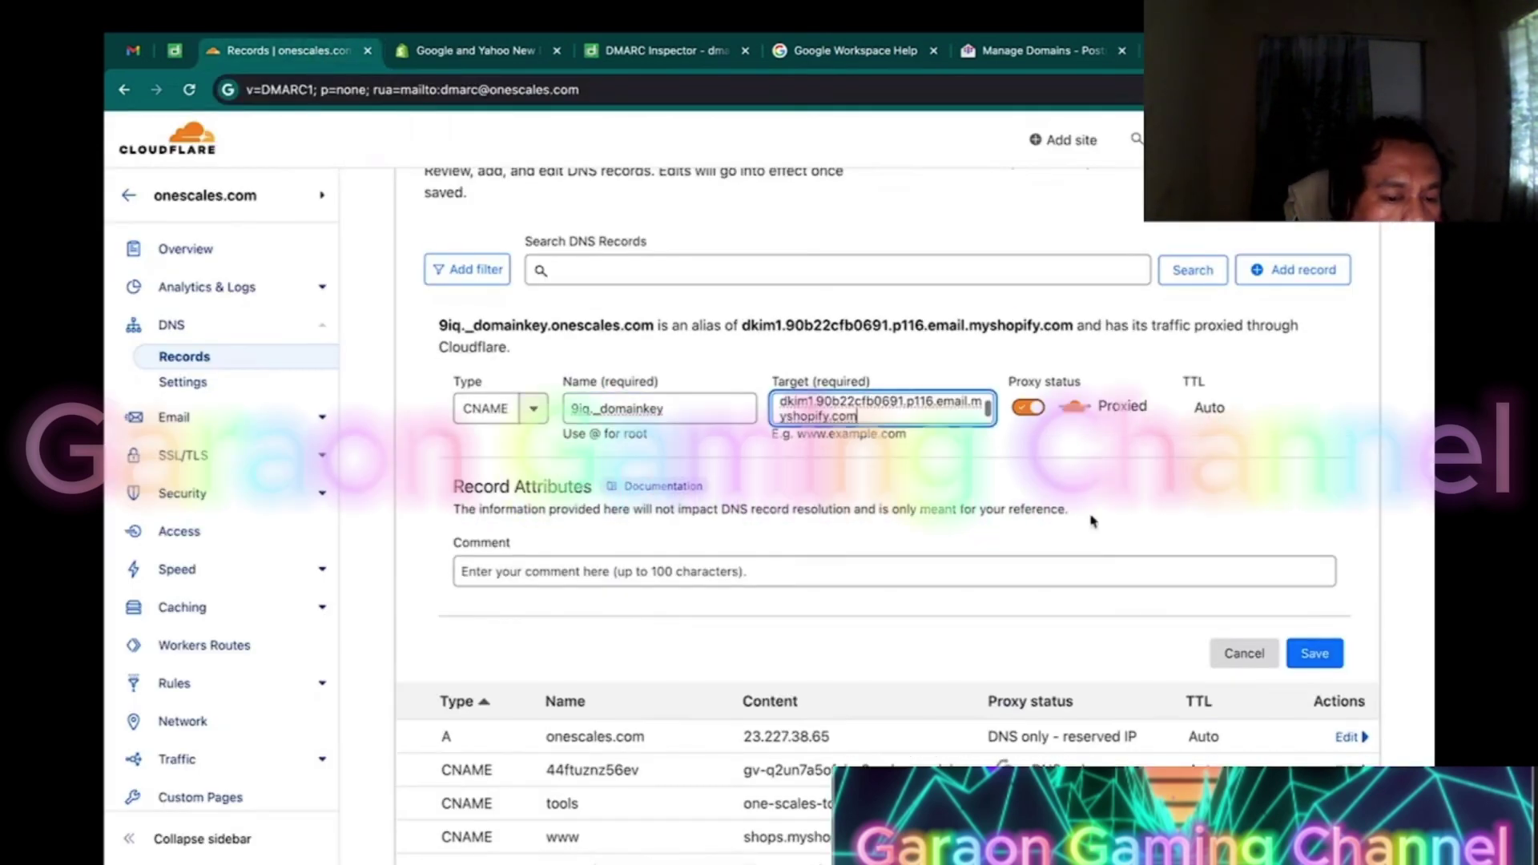
left_click(1314, 652)
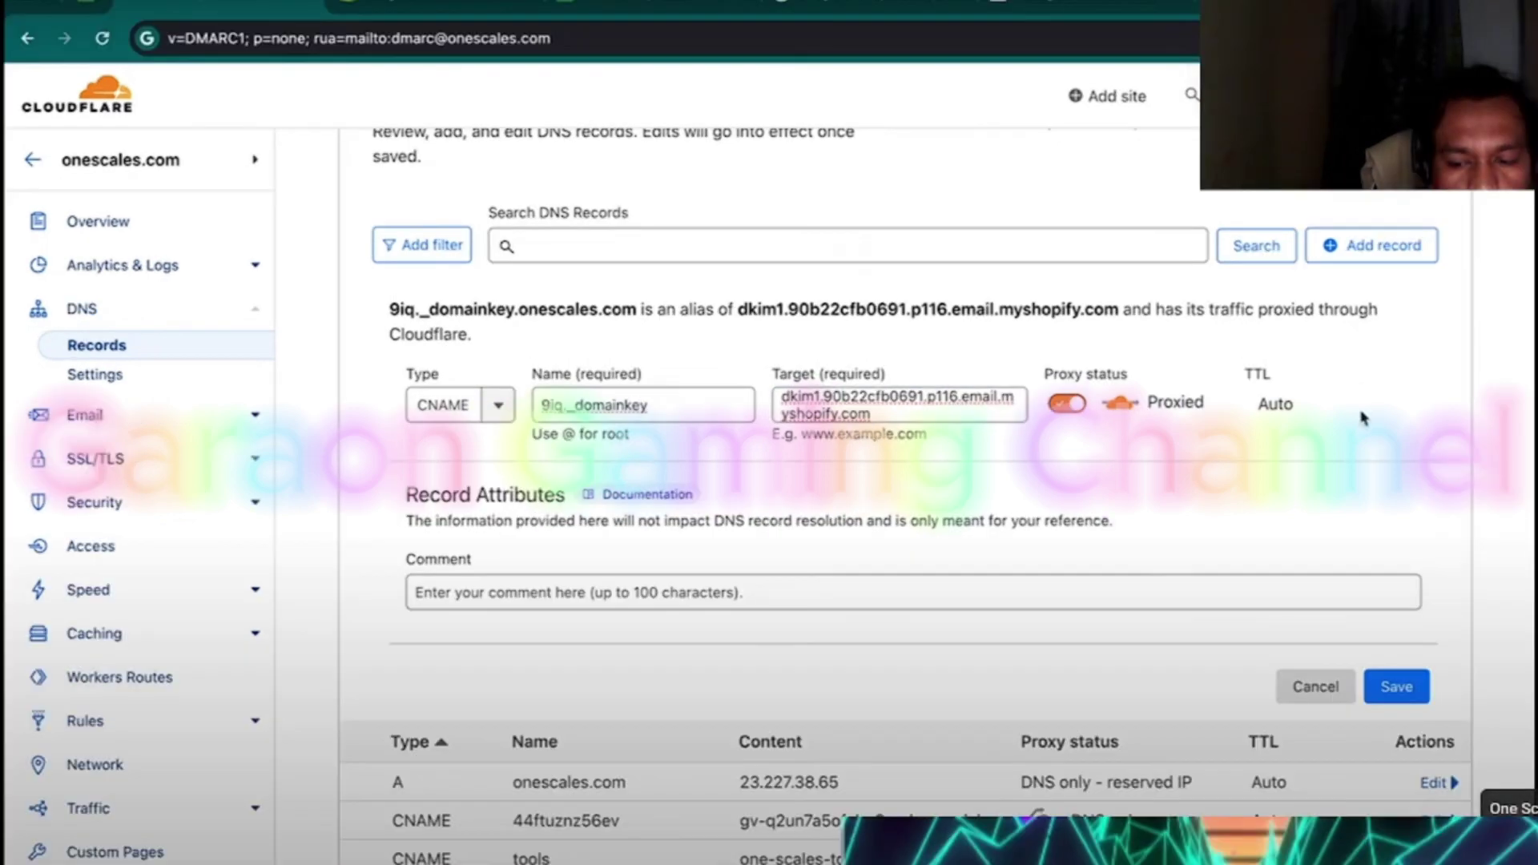
left_click(1028, 407)
left_click(1395, 662)
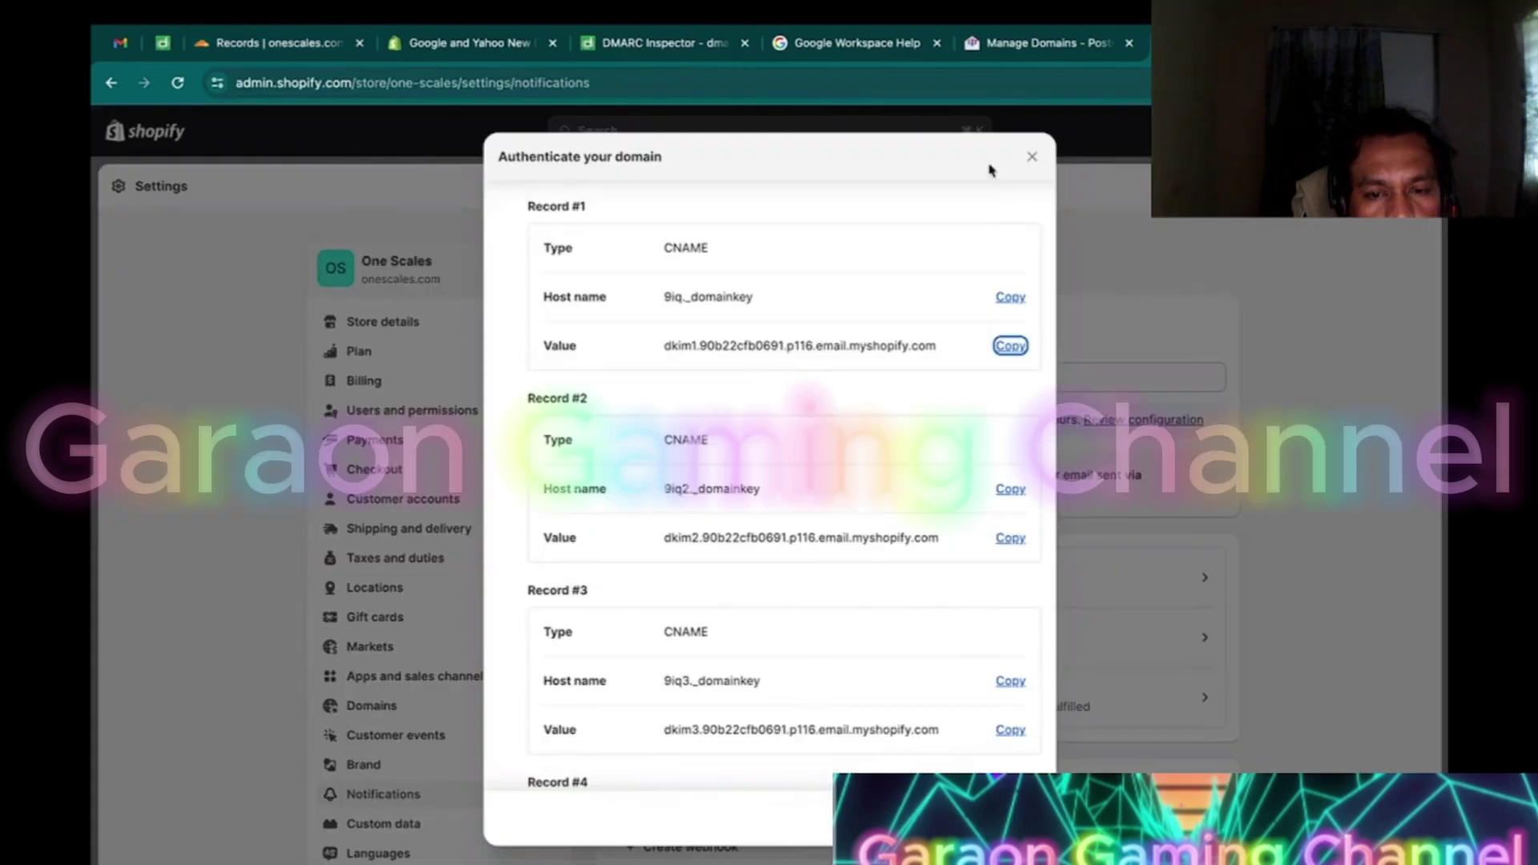
Copy Record #2's host name from Shopify and start a DNS only CNAME record in Cloudflare named 9iq2._domainkey.
left_click(460, 42)
left_click(1008, 490)
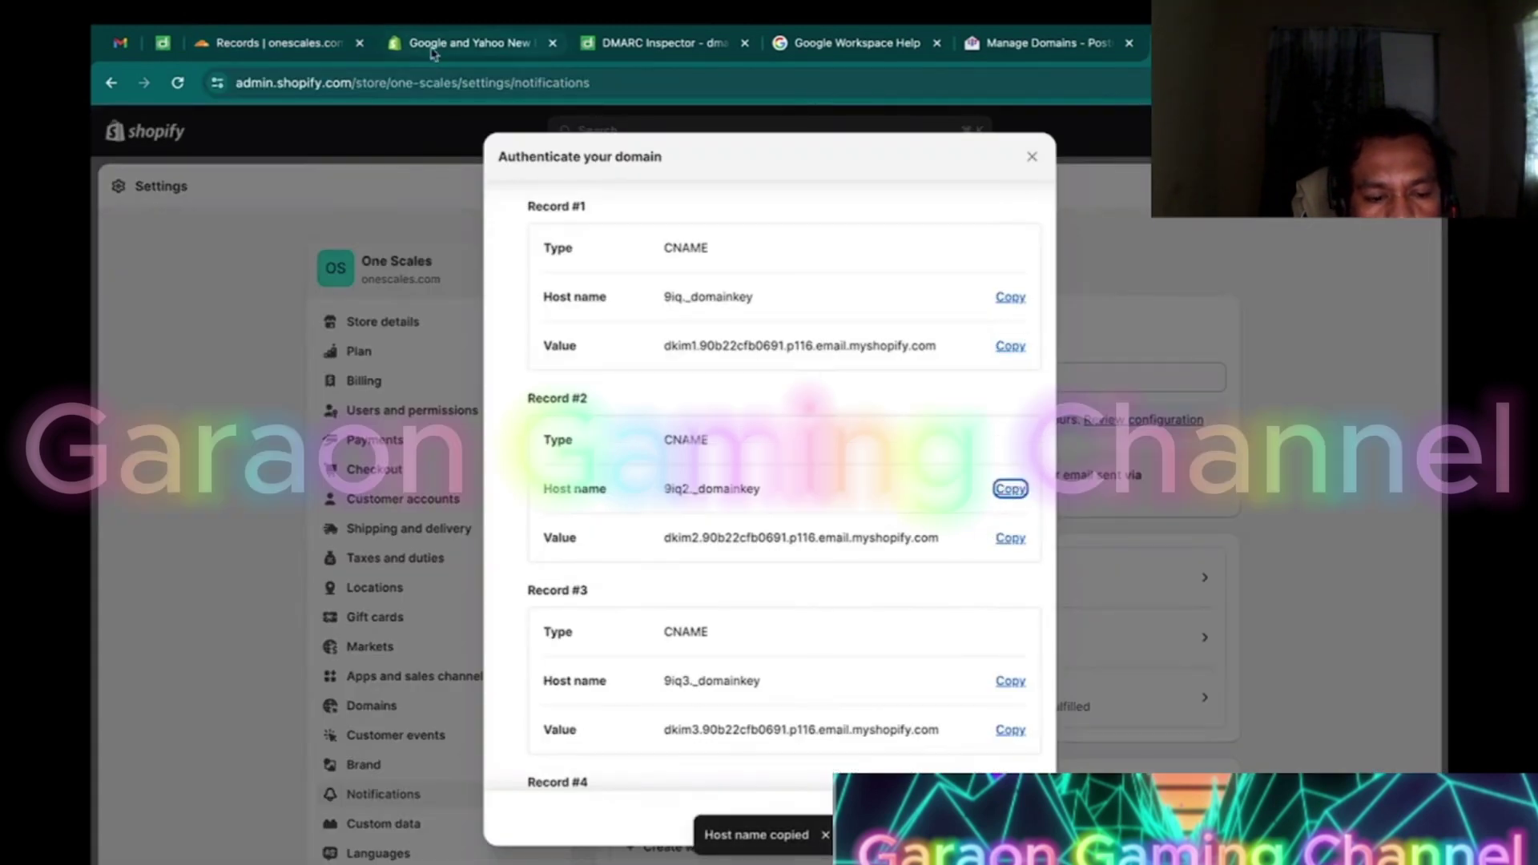
left_click(287, 42)
left_click(1299, 266)
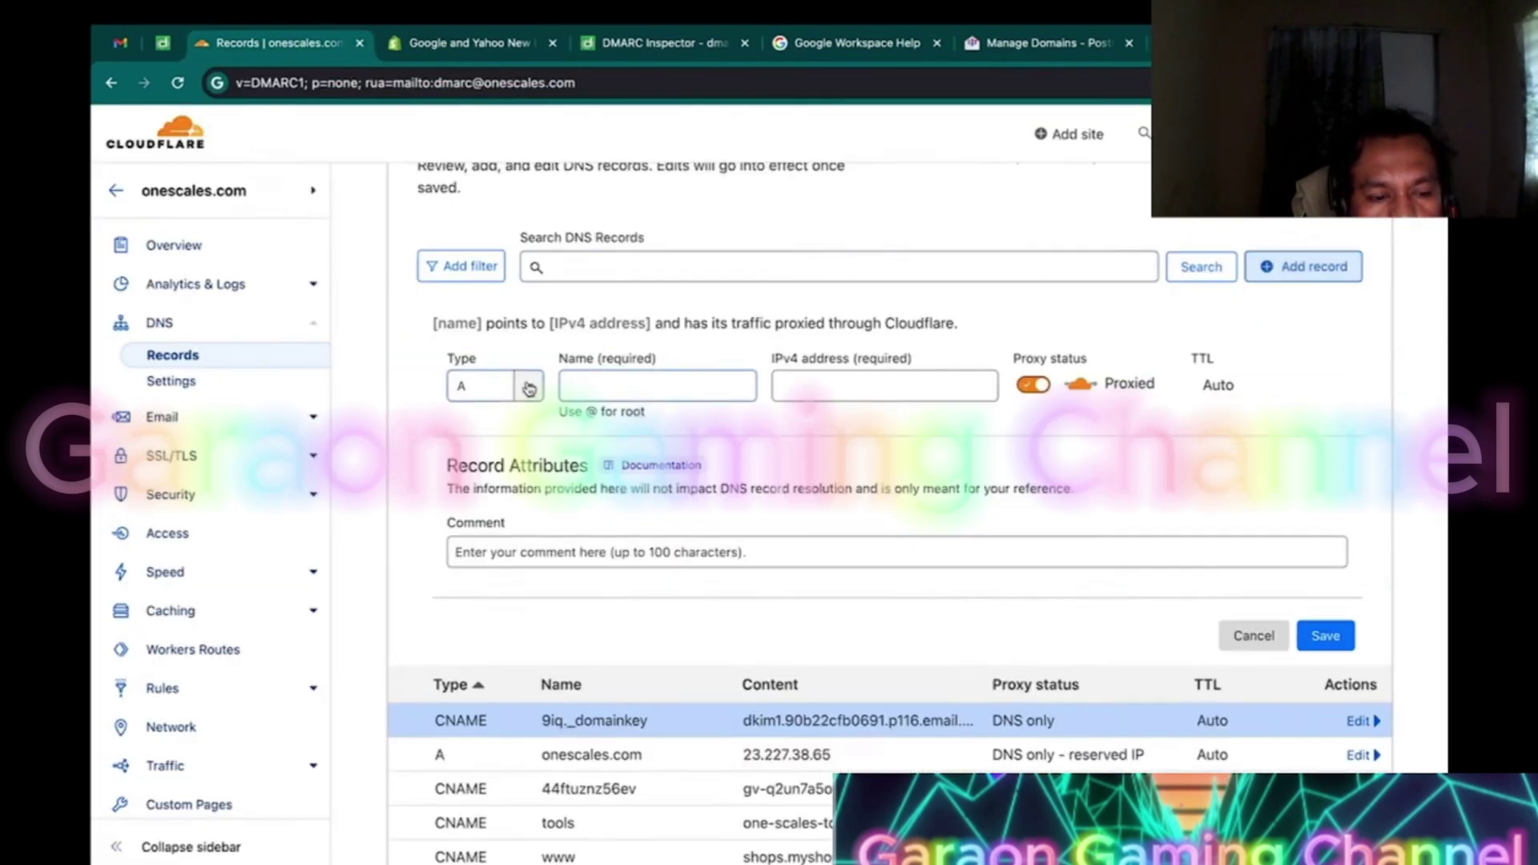
left_click(482, 386)
type("cna")
left_click(479, 426)
left_click(584, 386)
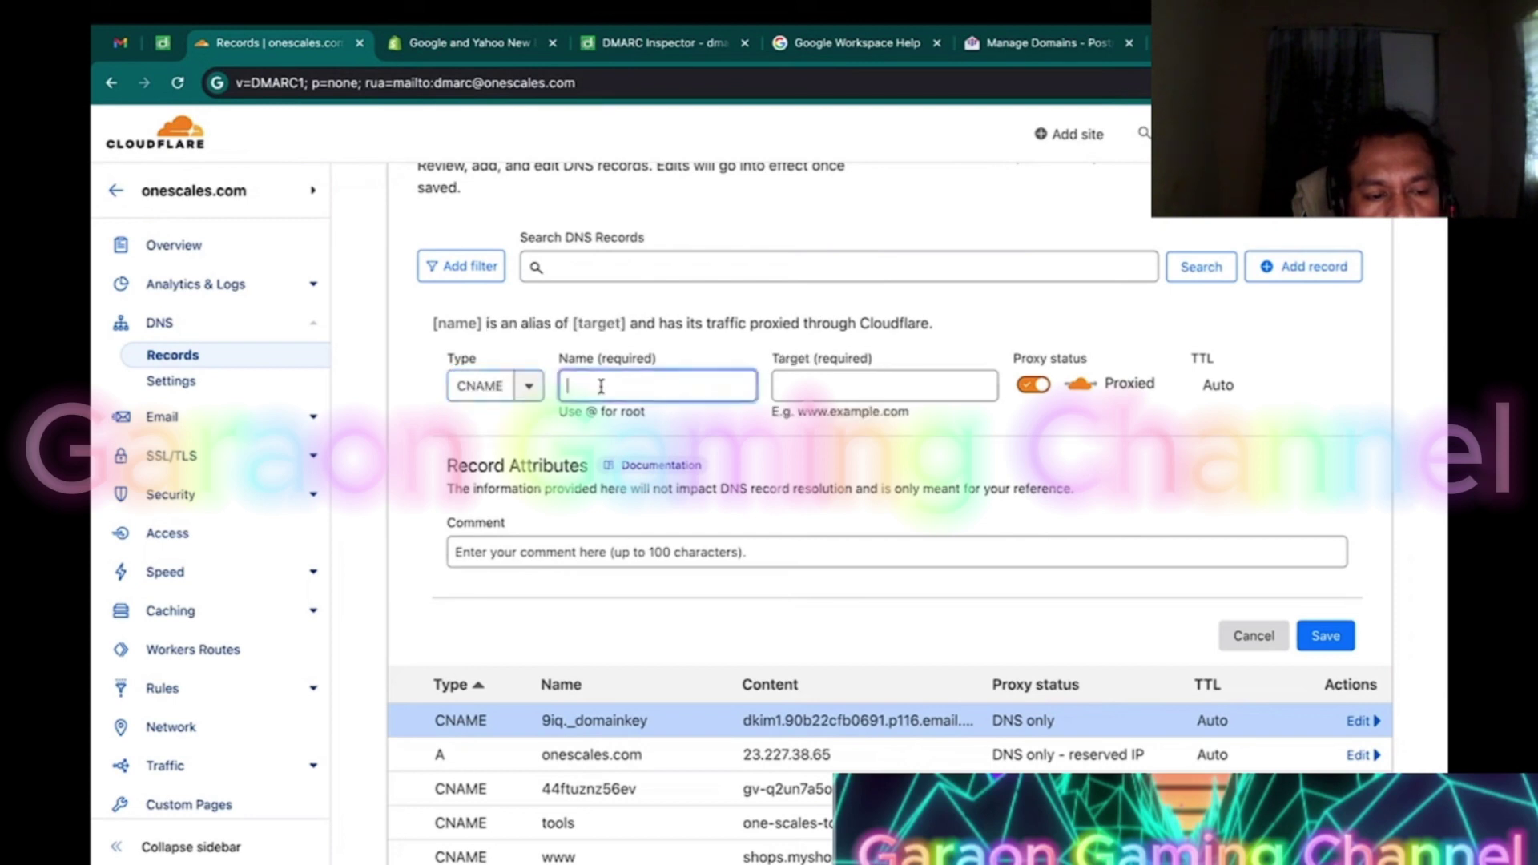
key("ctrl+v")
left_click(1033, 385)
Copy Record #2's value from Shopify as the Cloudflare target dkim2.90b22cfb0691.p116.email.myshopify.com and save the record.
left_click(1225, 43)
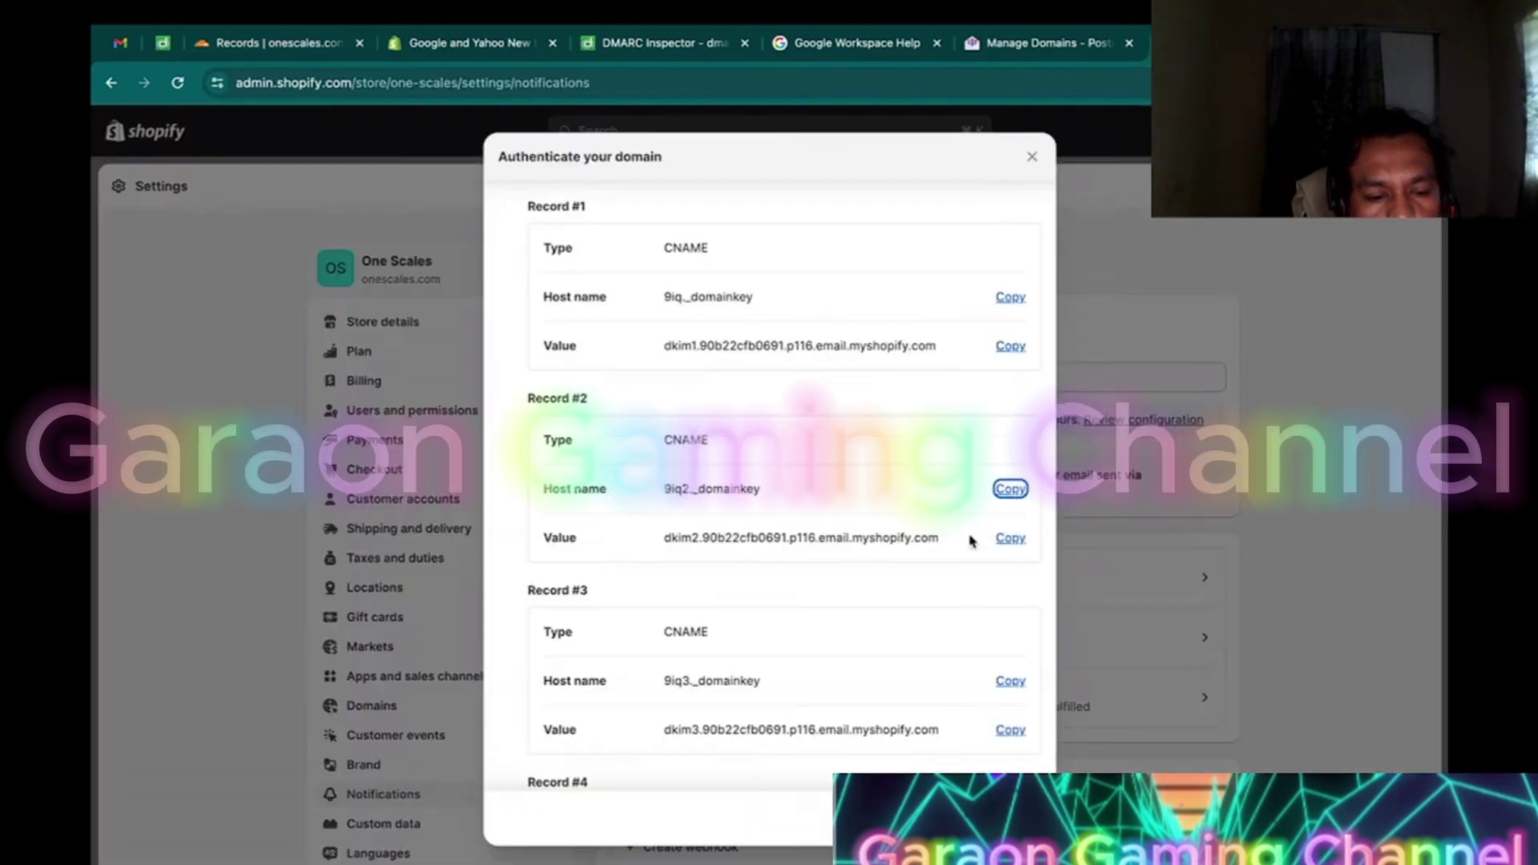
left_click(1009, 537)
left_click(267, 48)
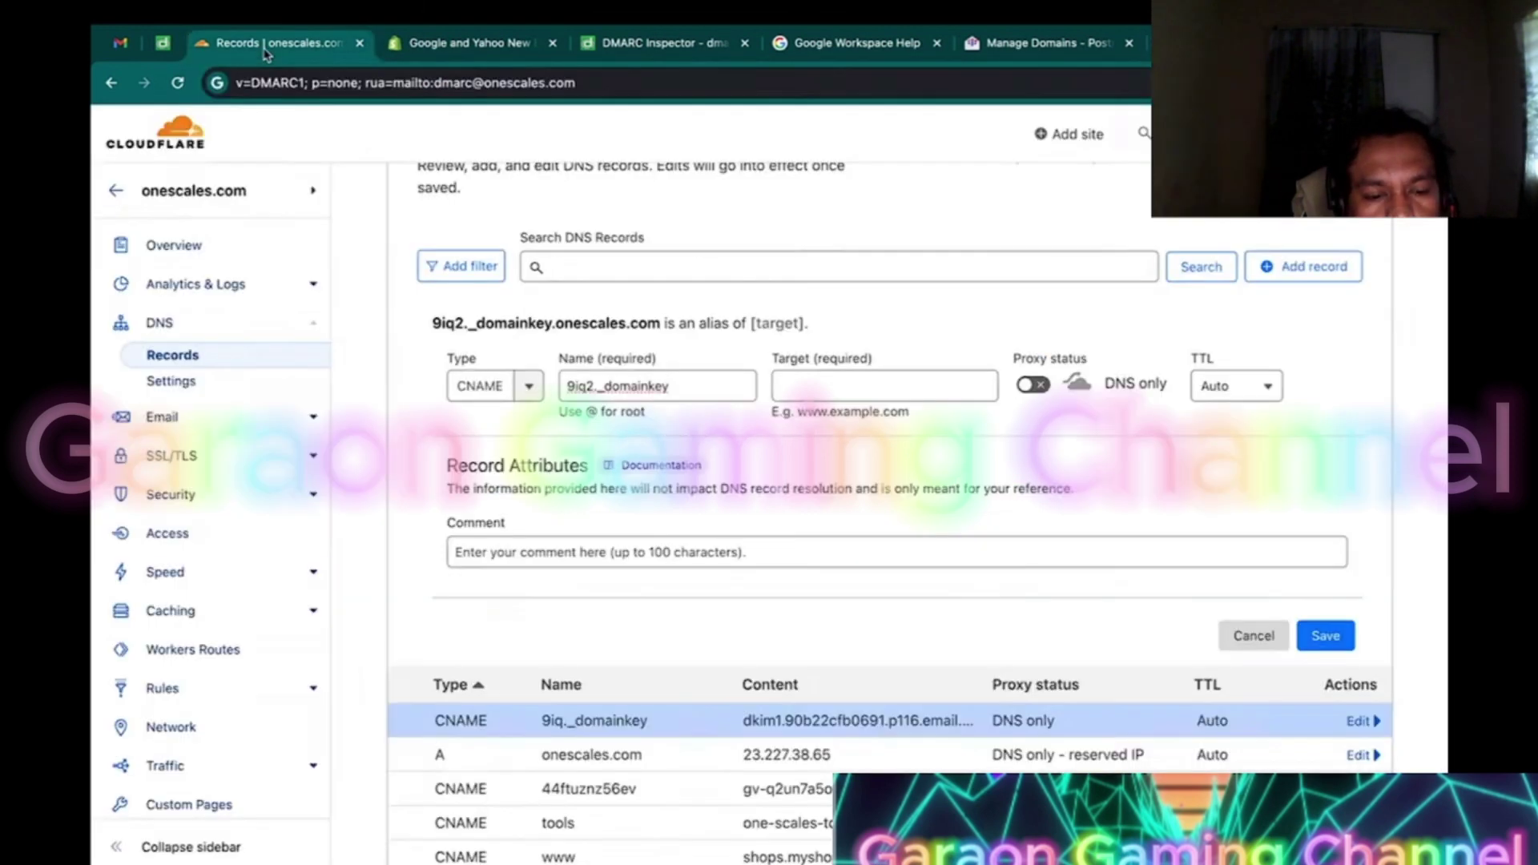
left_click(865, 384)
key("ctrl+v")
left_click(1325, 635)
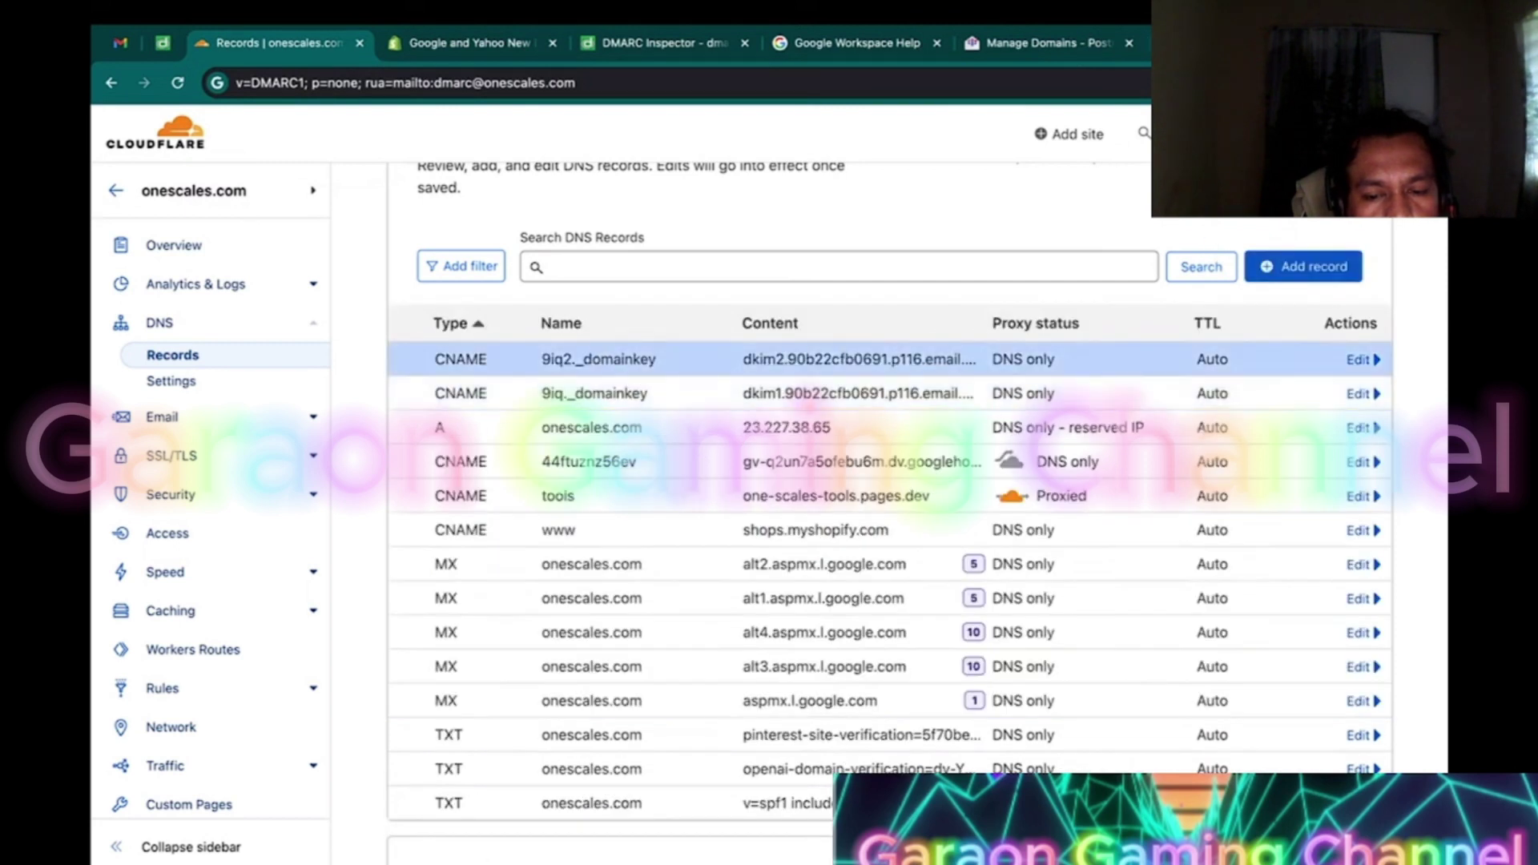
Copy Record #3's host name from Shopify and start a CNAME record in Cloudflare named 9iq3._domainkey.
left_click(1226, 43)
scroll(961, 615, "down", 3)
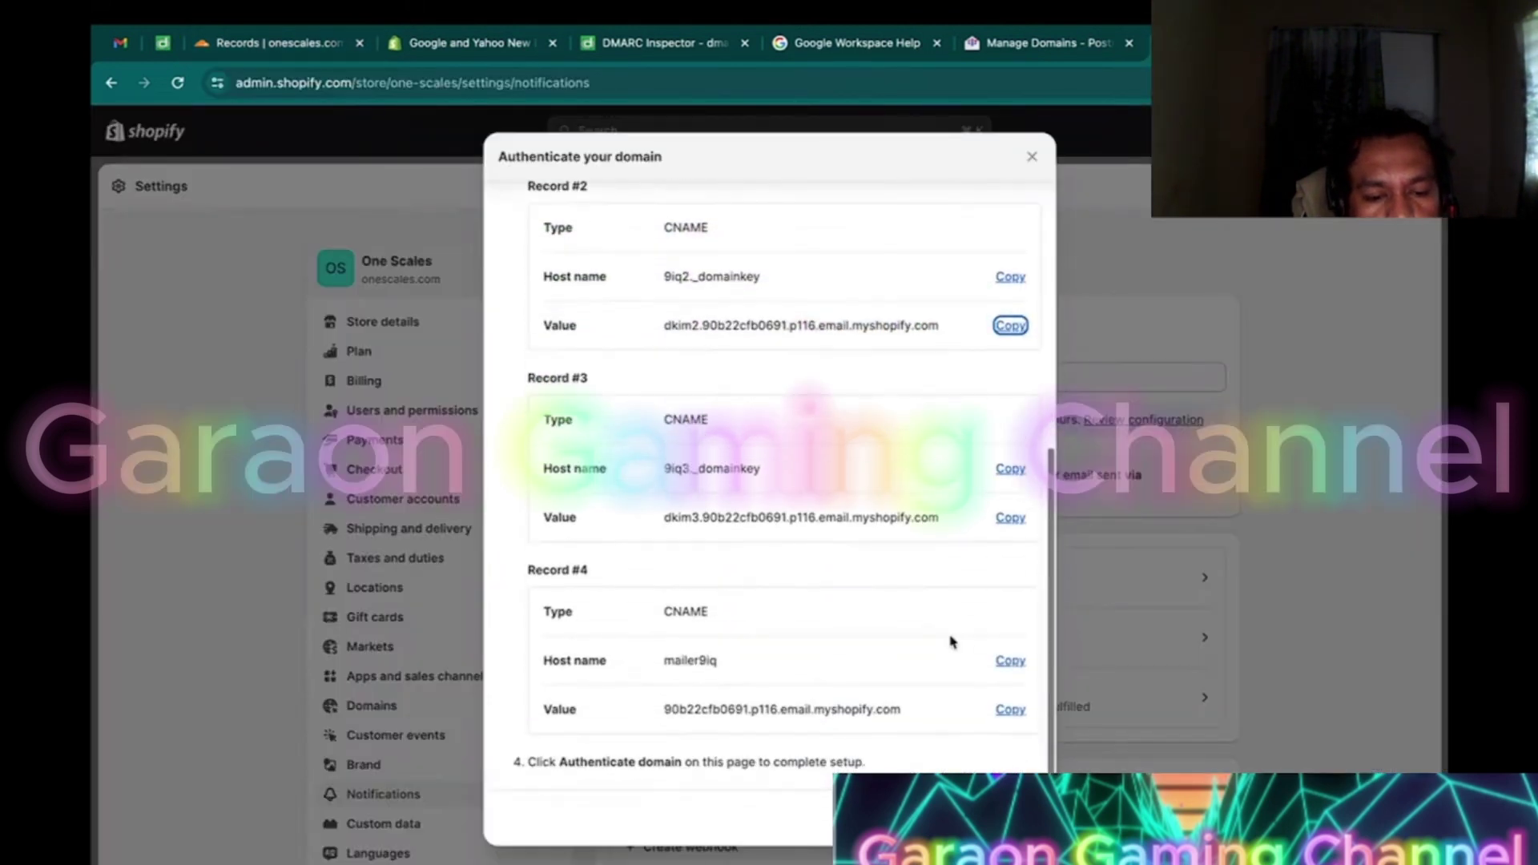
left_click(1011, 470)
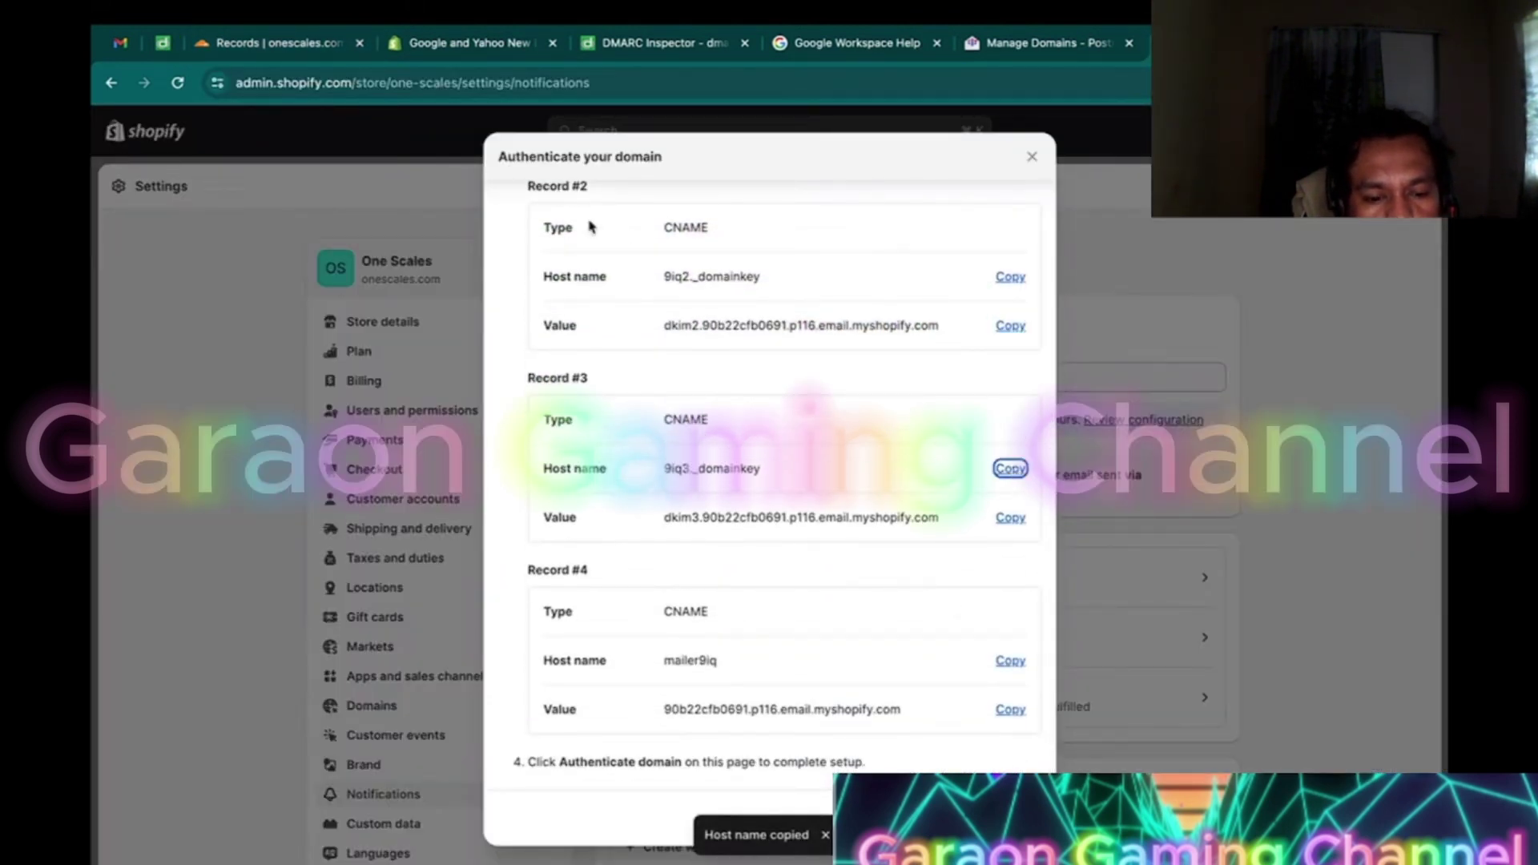
left_click(298, 44)
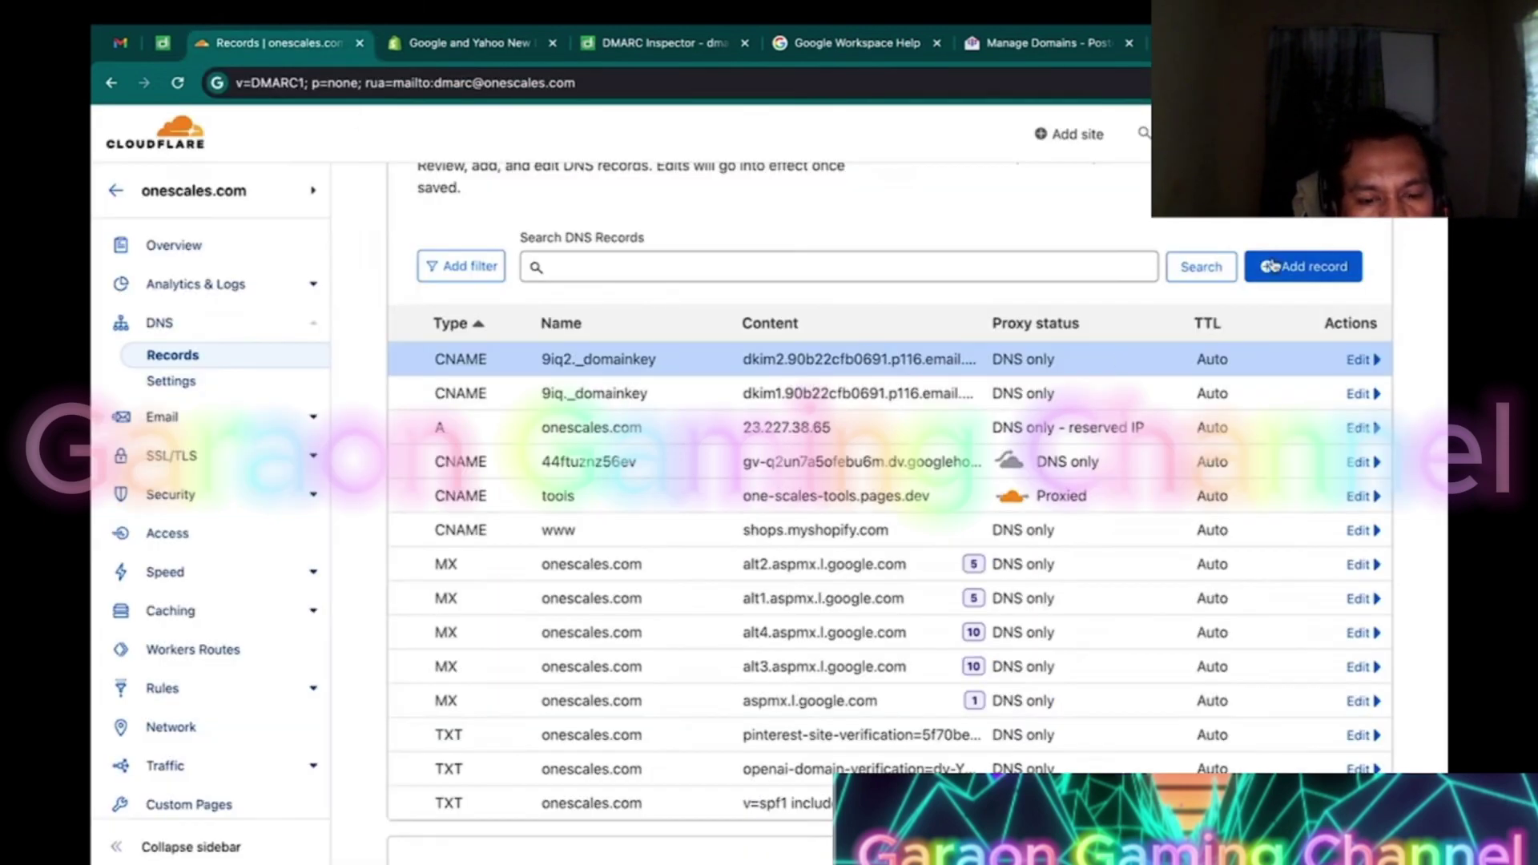
left_click(1303, 266)
left_click(488, 386)
type("cname")
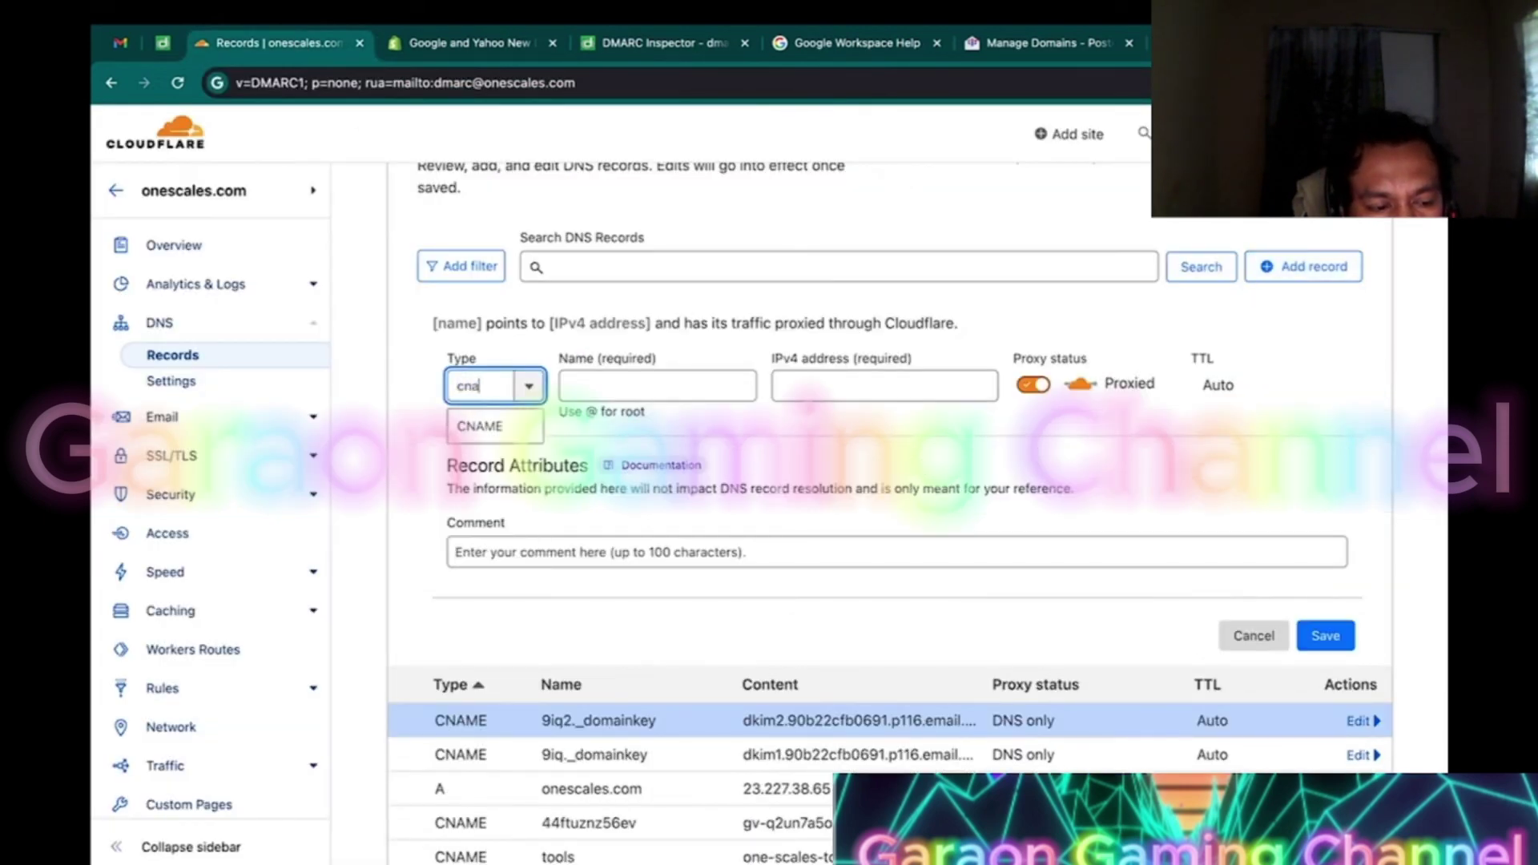
key("Return")
left_click(617, 384)
key("super+v")
Copy Record #3's value from Shopify as the Cloudflare target dkim3.90b22cfb0691.p116.email.myshopify.com, set the proxy status to DNS only, and save the record.
left_click(1234, 44)
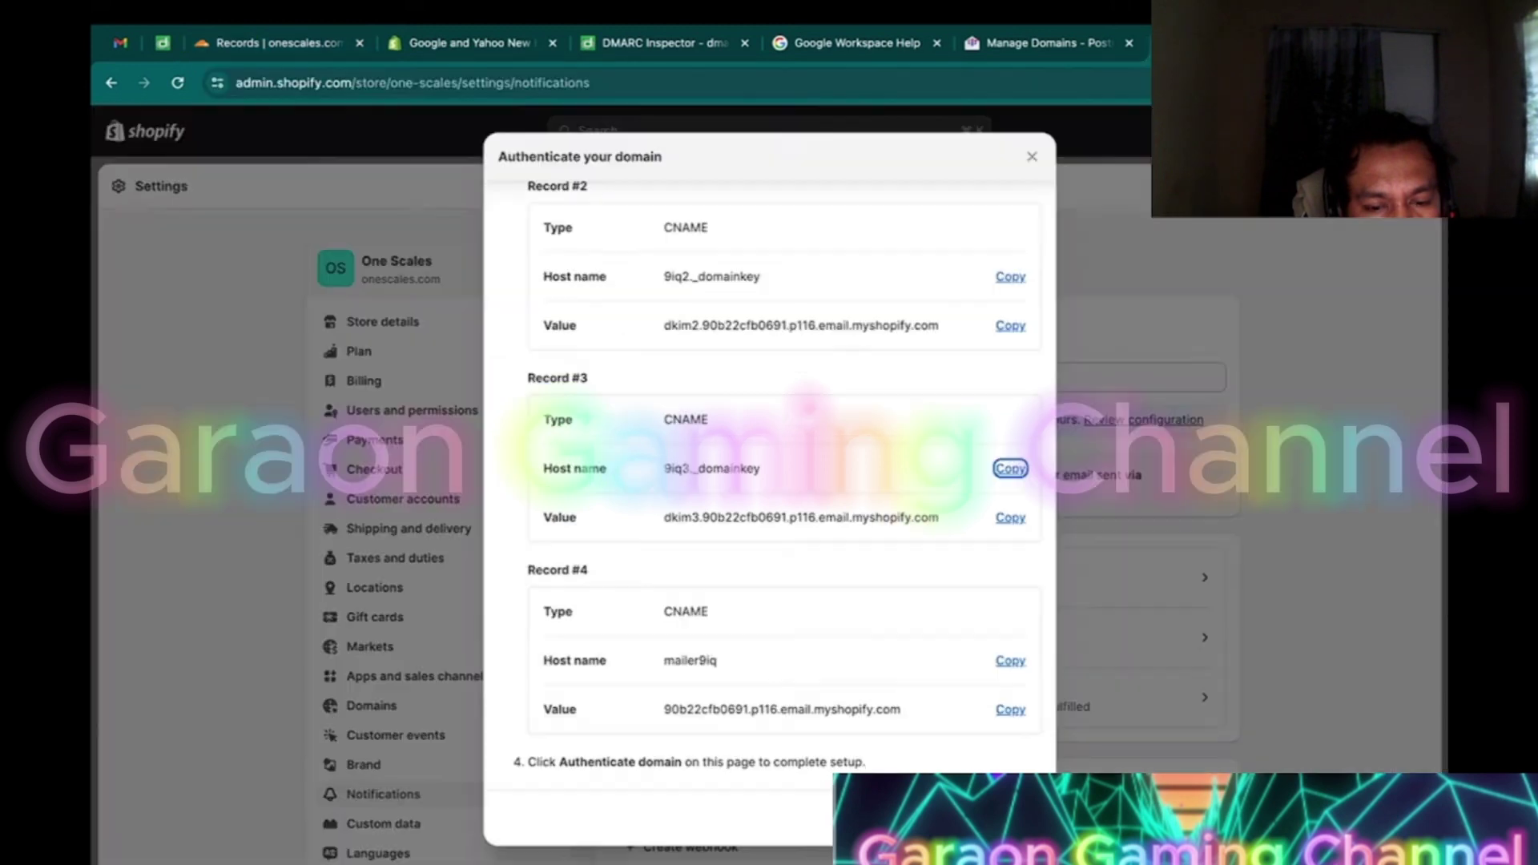
left_click(1013, 519)
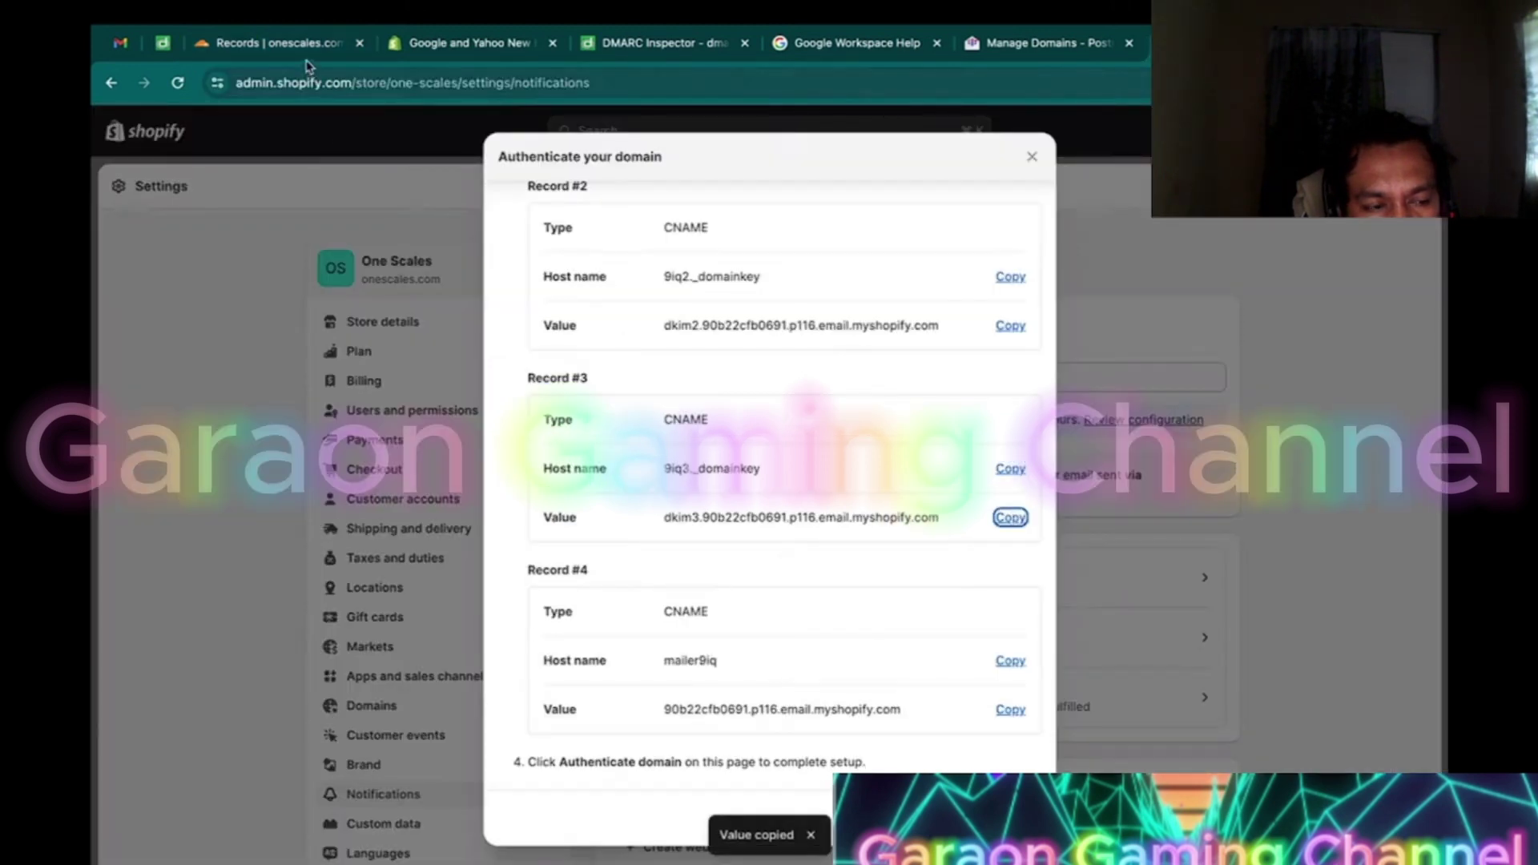
left_click(298, 45)
left_click(853, 386)
key("super+v")
left_click(1033, 384)
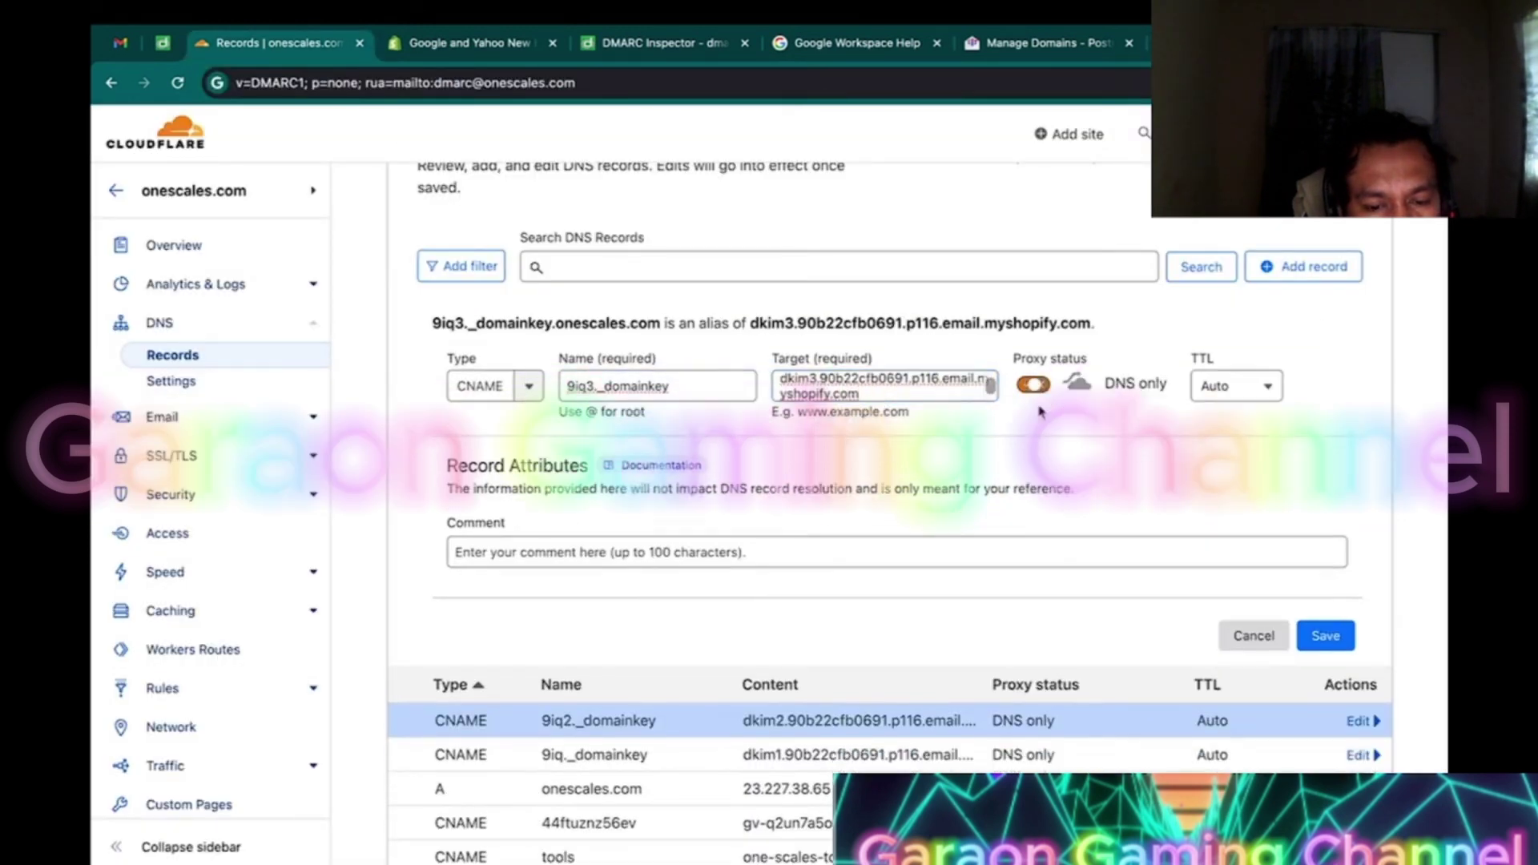
left_click(1325, 635)
Copy Record #4's host name from Shopify and start a CNAME record in Cloudflare named mailer9iq.
left_click(1233, 43)
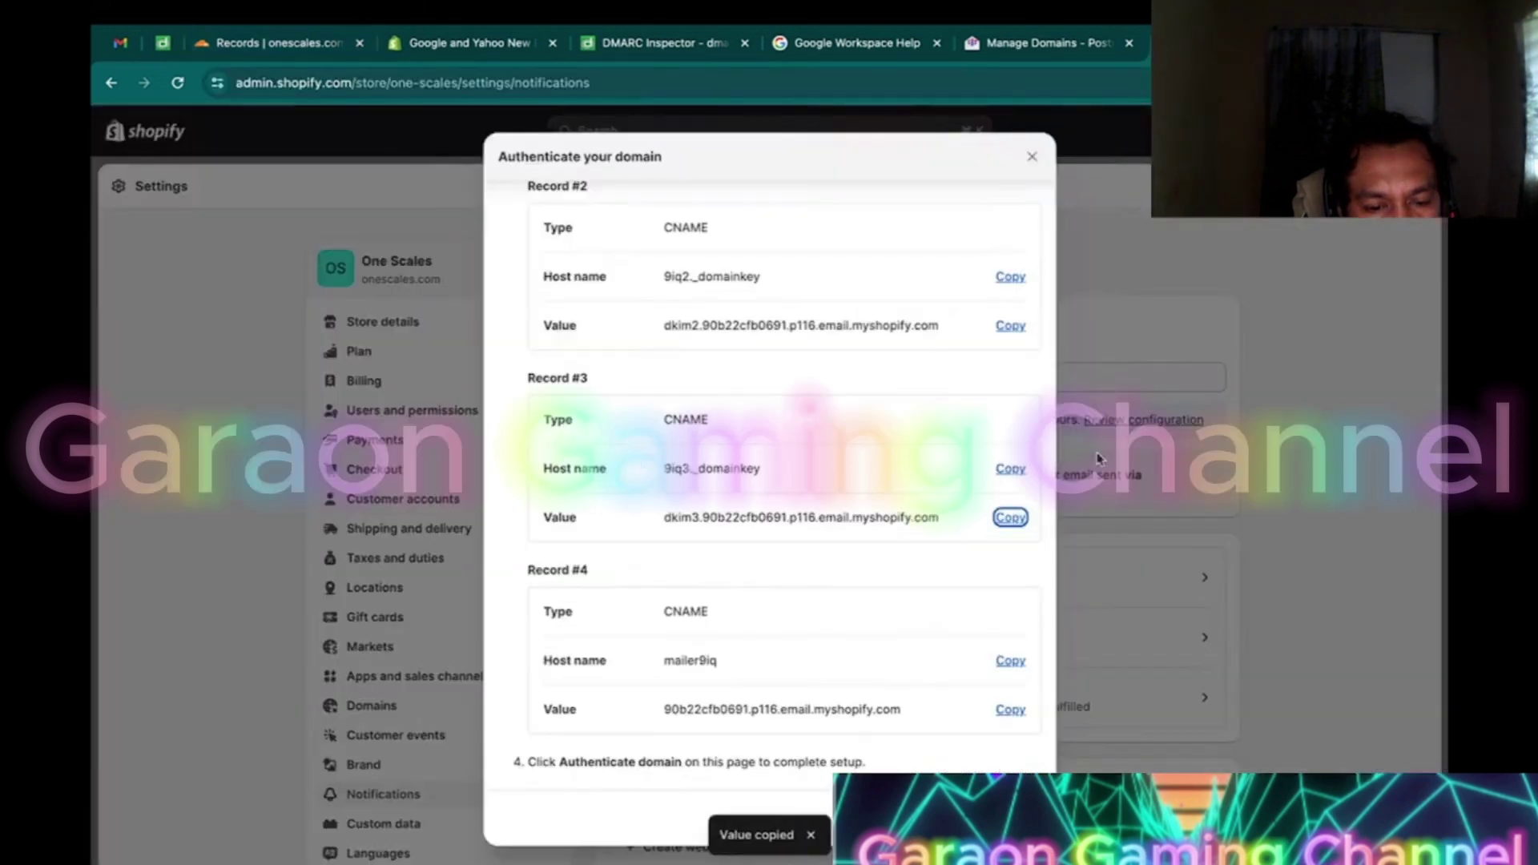
left_click(1010, 665)
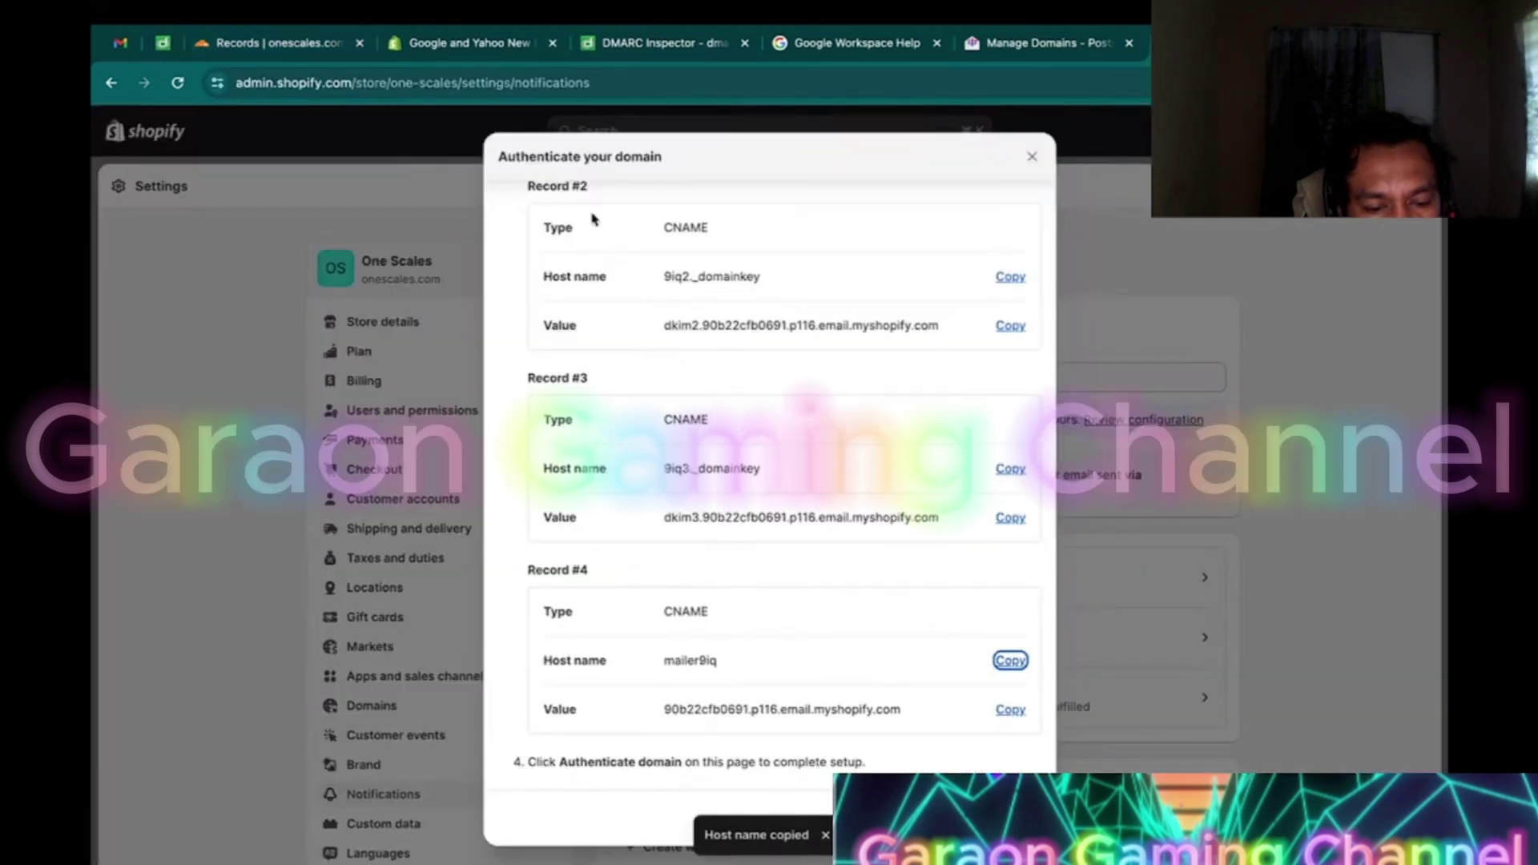
left_click(324, 48)
left_click(1303, 266)
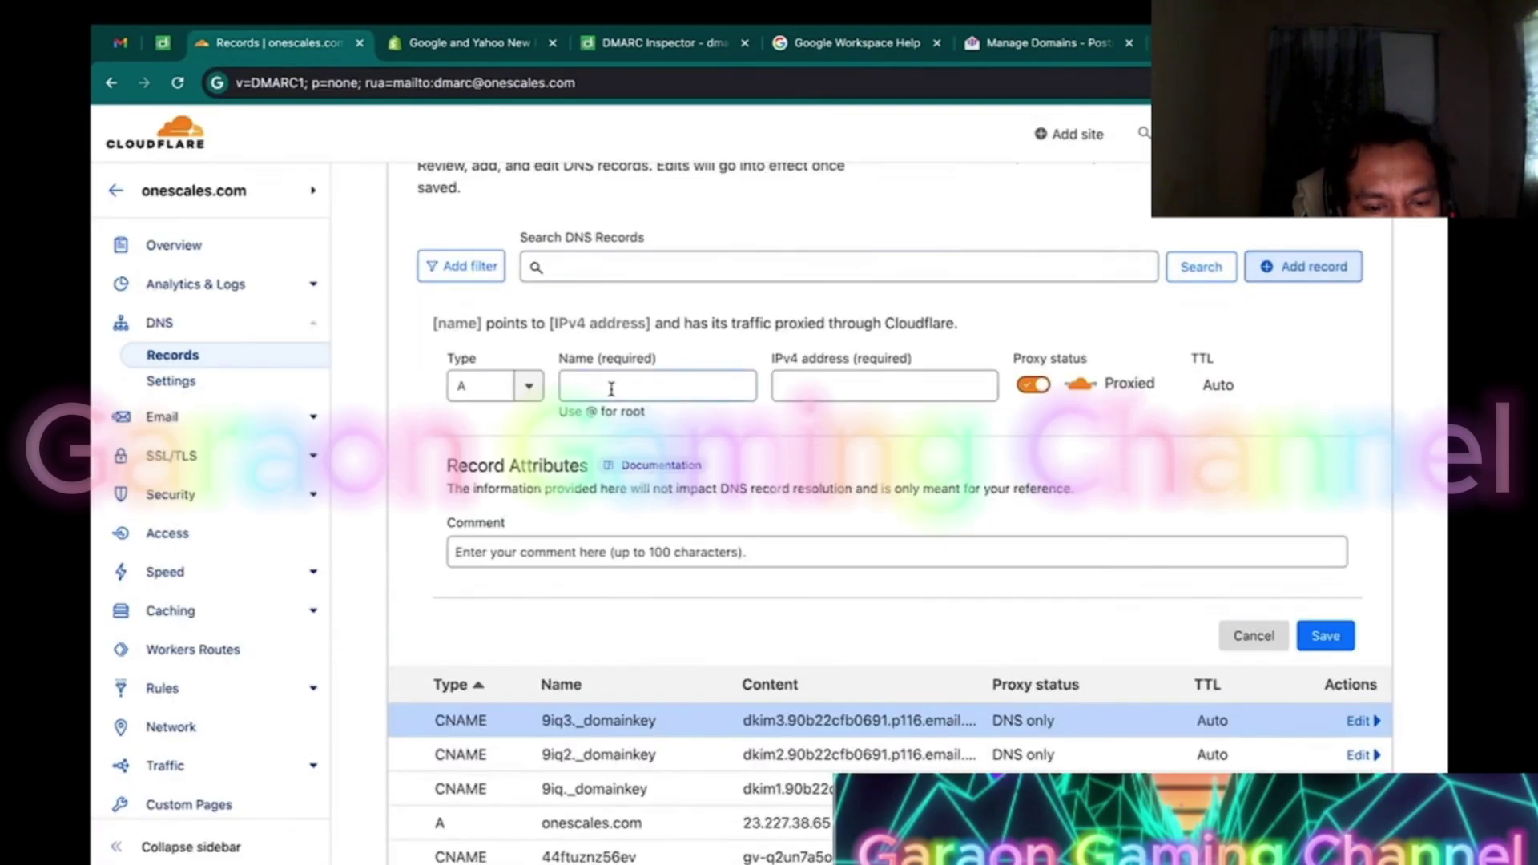
left_click(481, 386)
type("cnam")
key("Return")
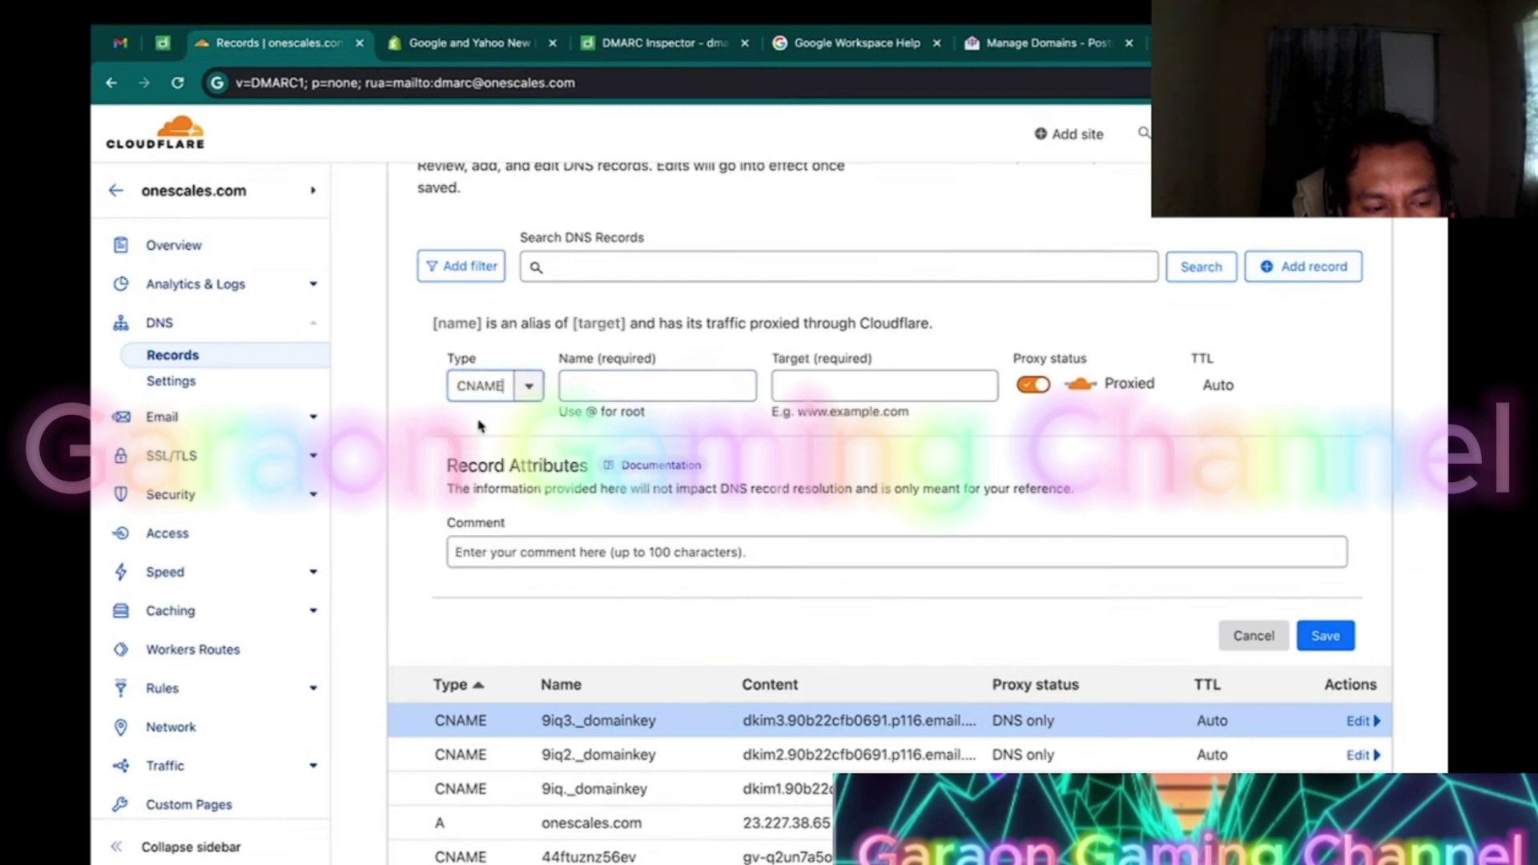
key("Tab")
key("super+v")
Copy Record #4's value from Shopify as the Cloudflare target 90b22cfb0691.p116.email.myshopify.com, set the proxy status to DNS only, and save the record.
key("ctrl+Tab")
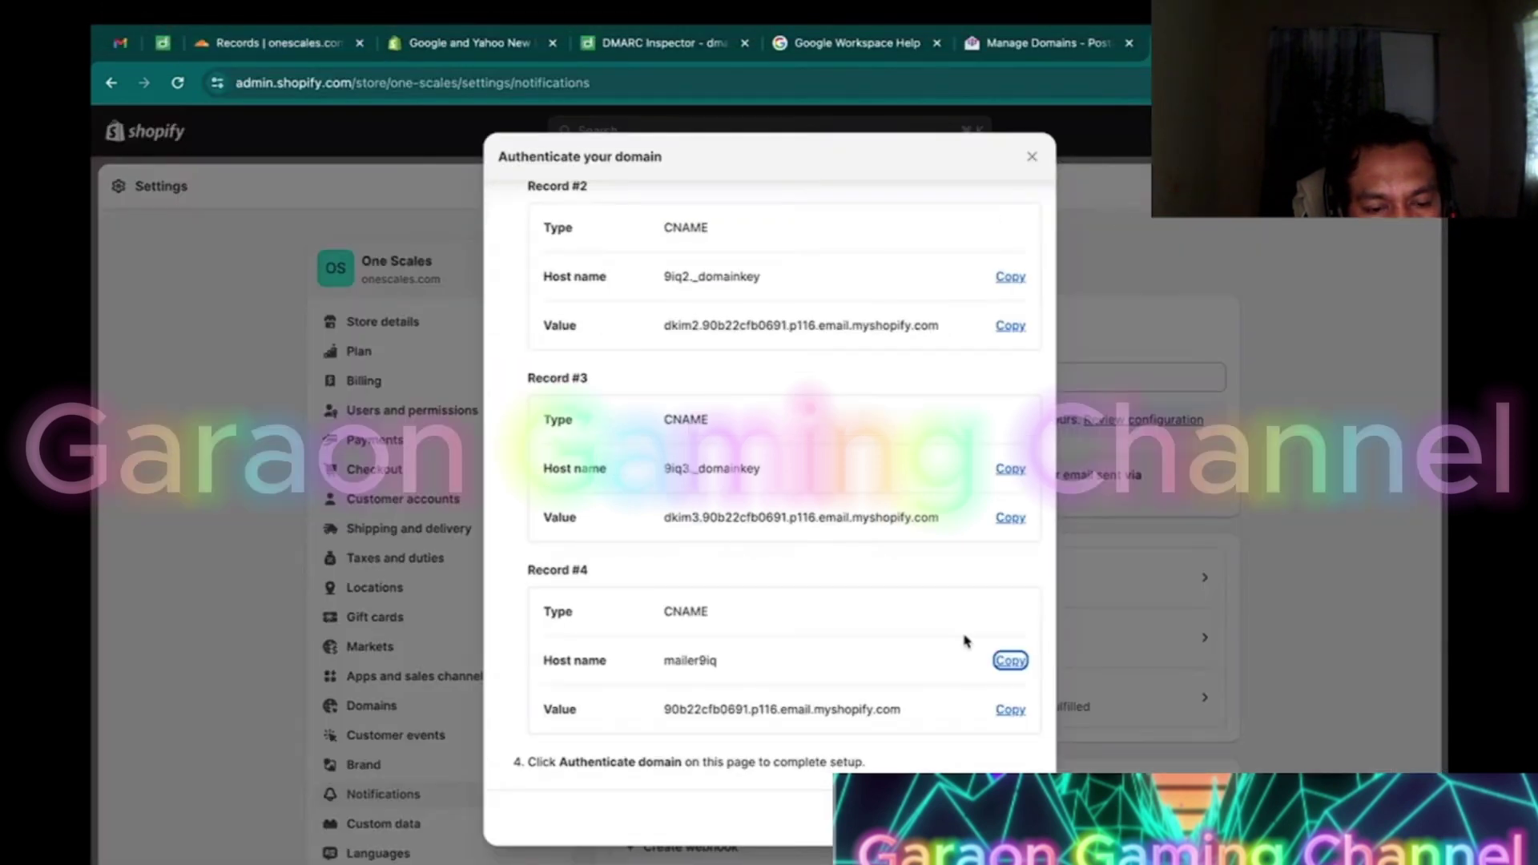
left_click(1010, 709)
left_click(264, 43)
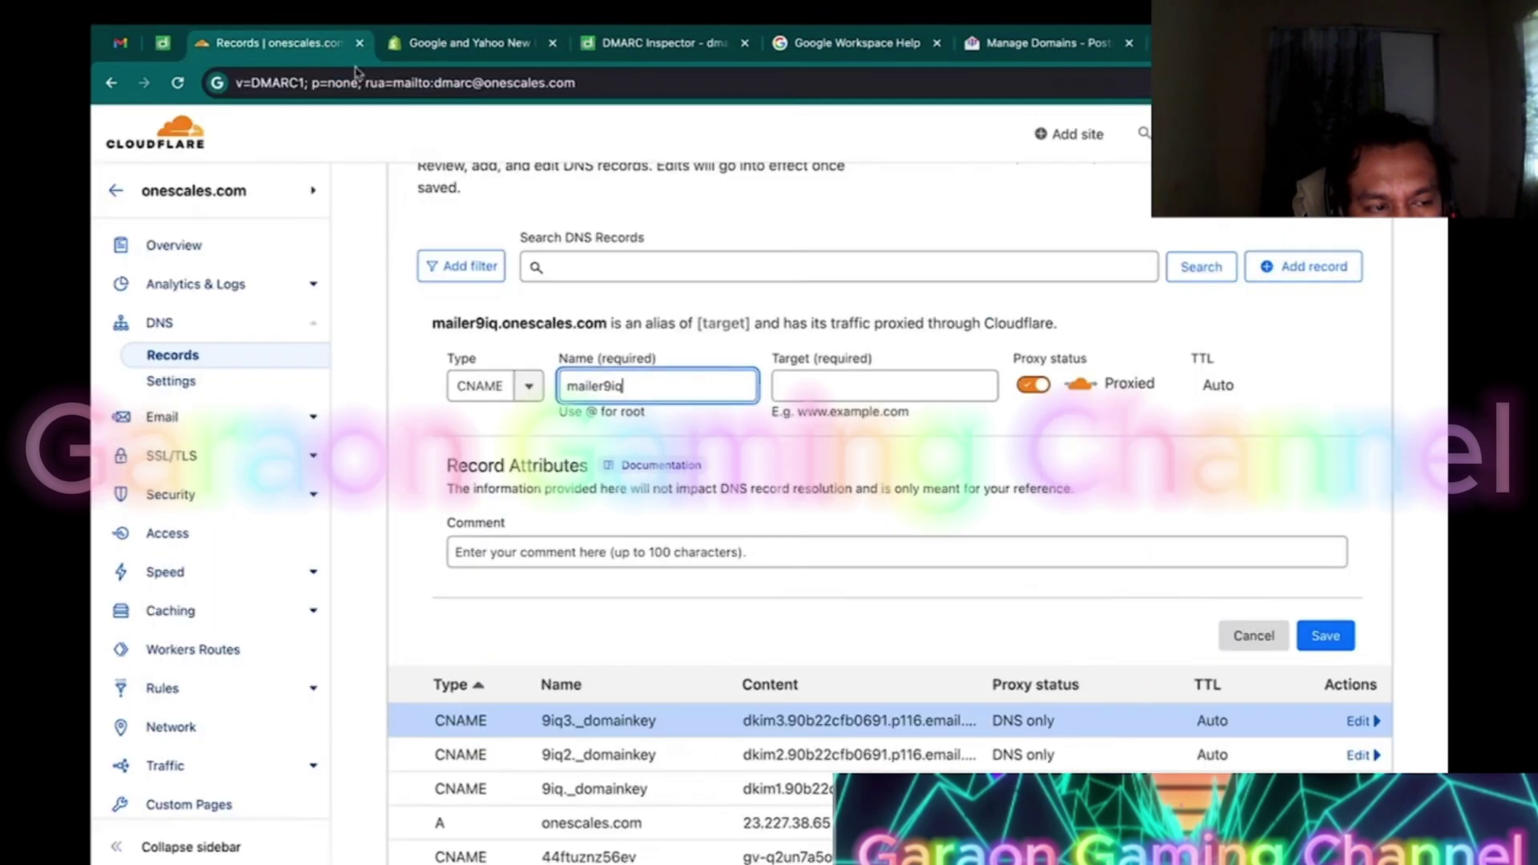
left_click(887, 386)
key("super+v")
left_click(1032, 385)
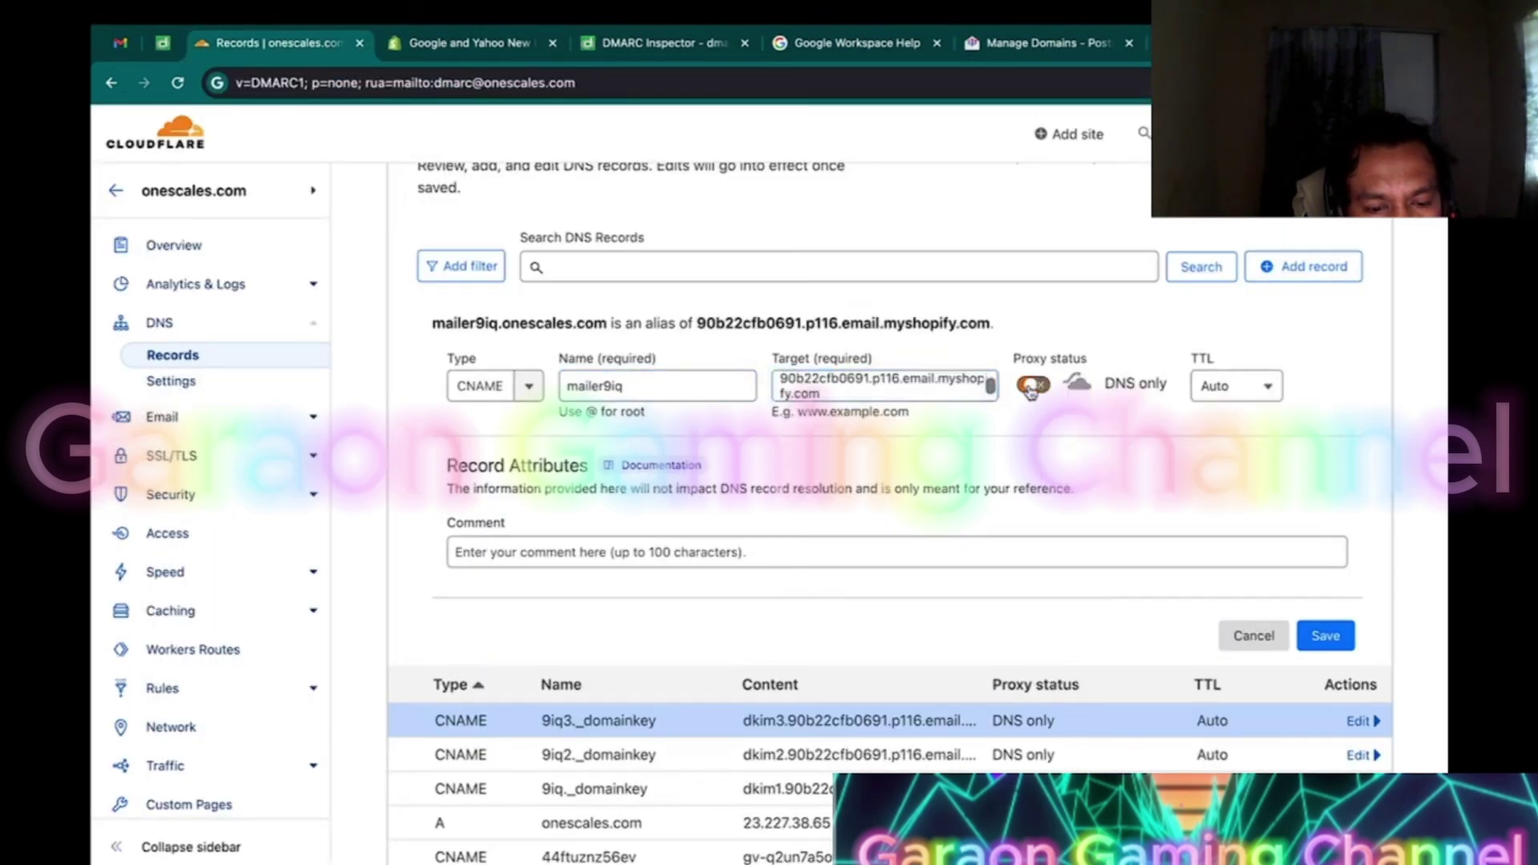
left_click(1329, 637)
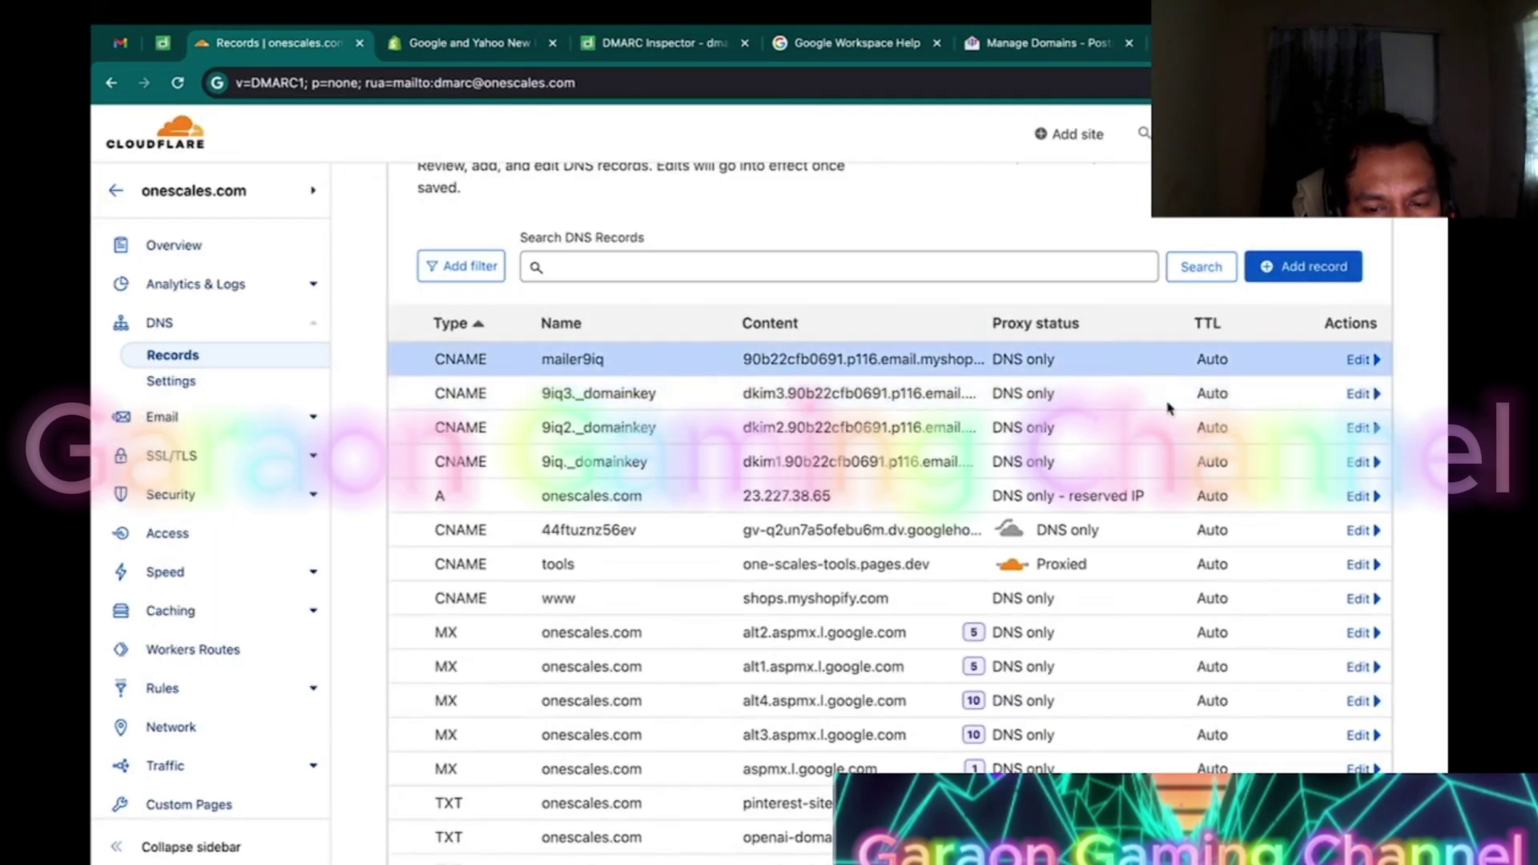
Return to Shopify, submit the sender email's domain for authentication, and read the notice about how long authentication can take.
key("super+grave")
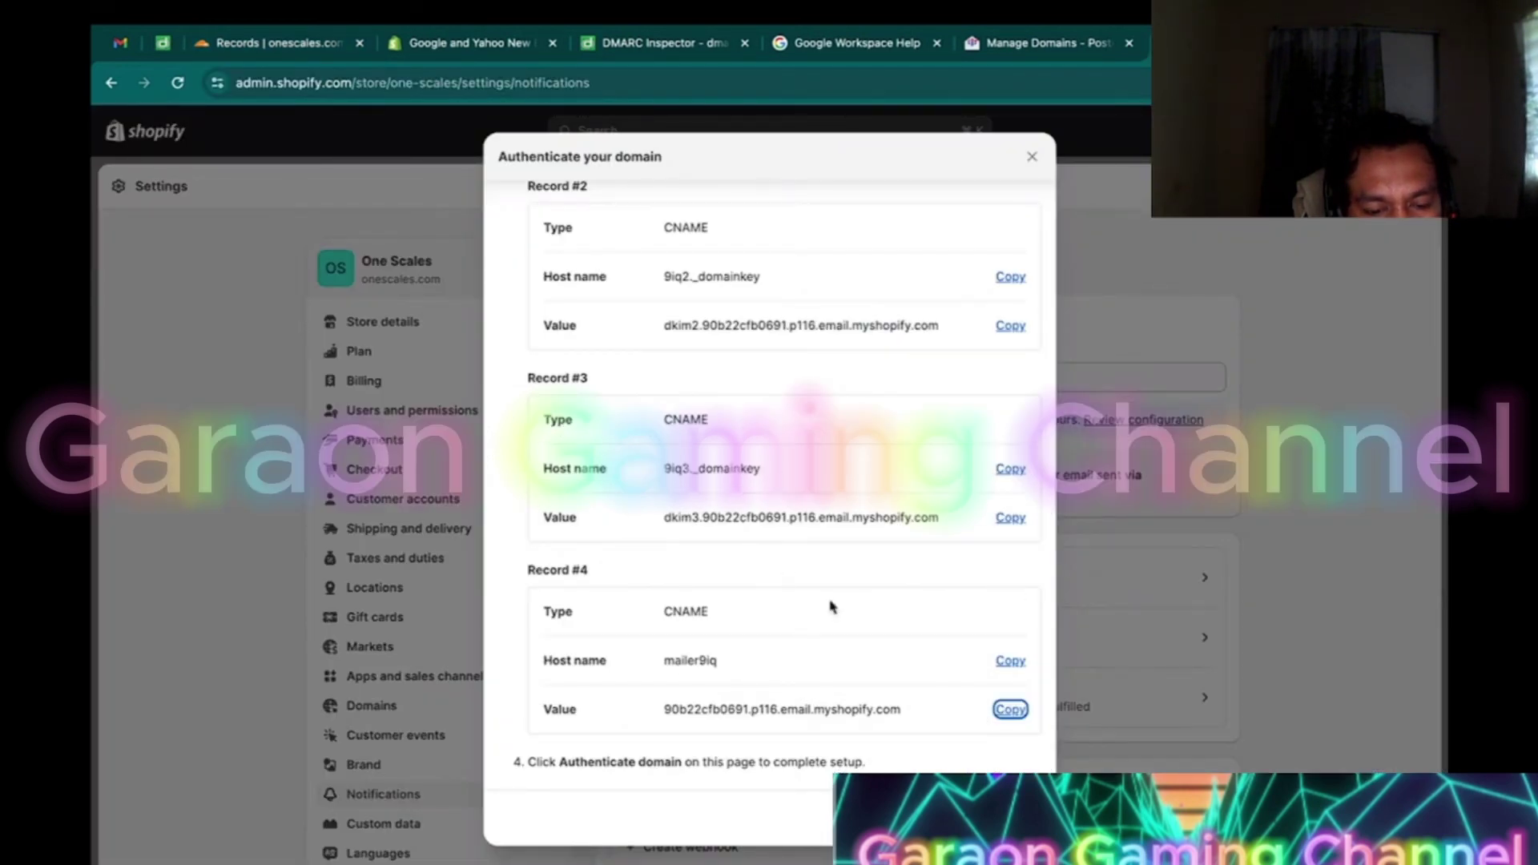
left_click(310, 44)
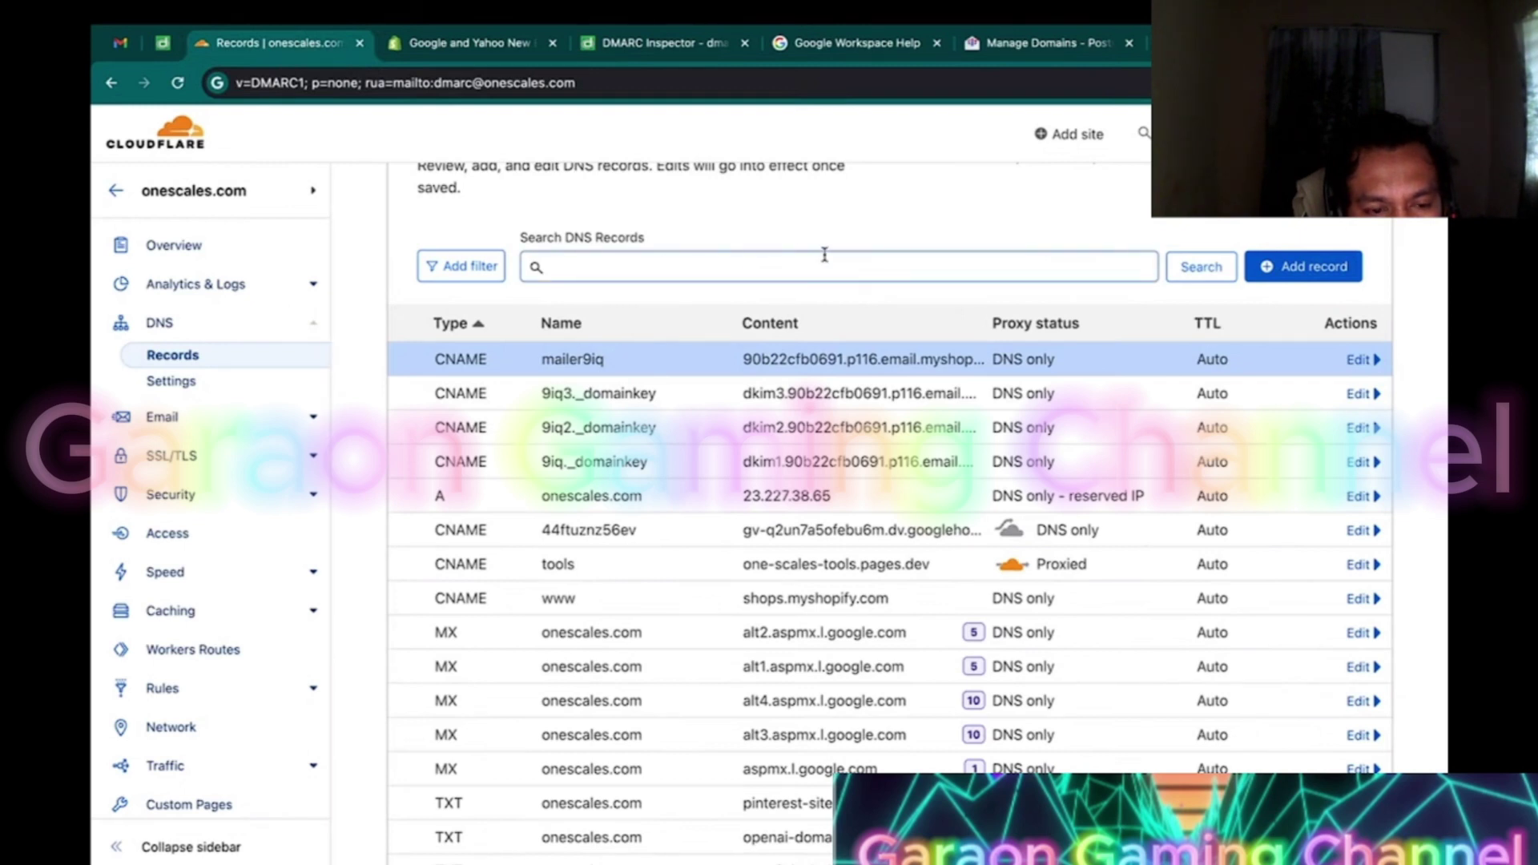
key("super+grave")
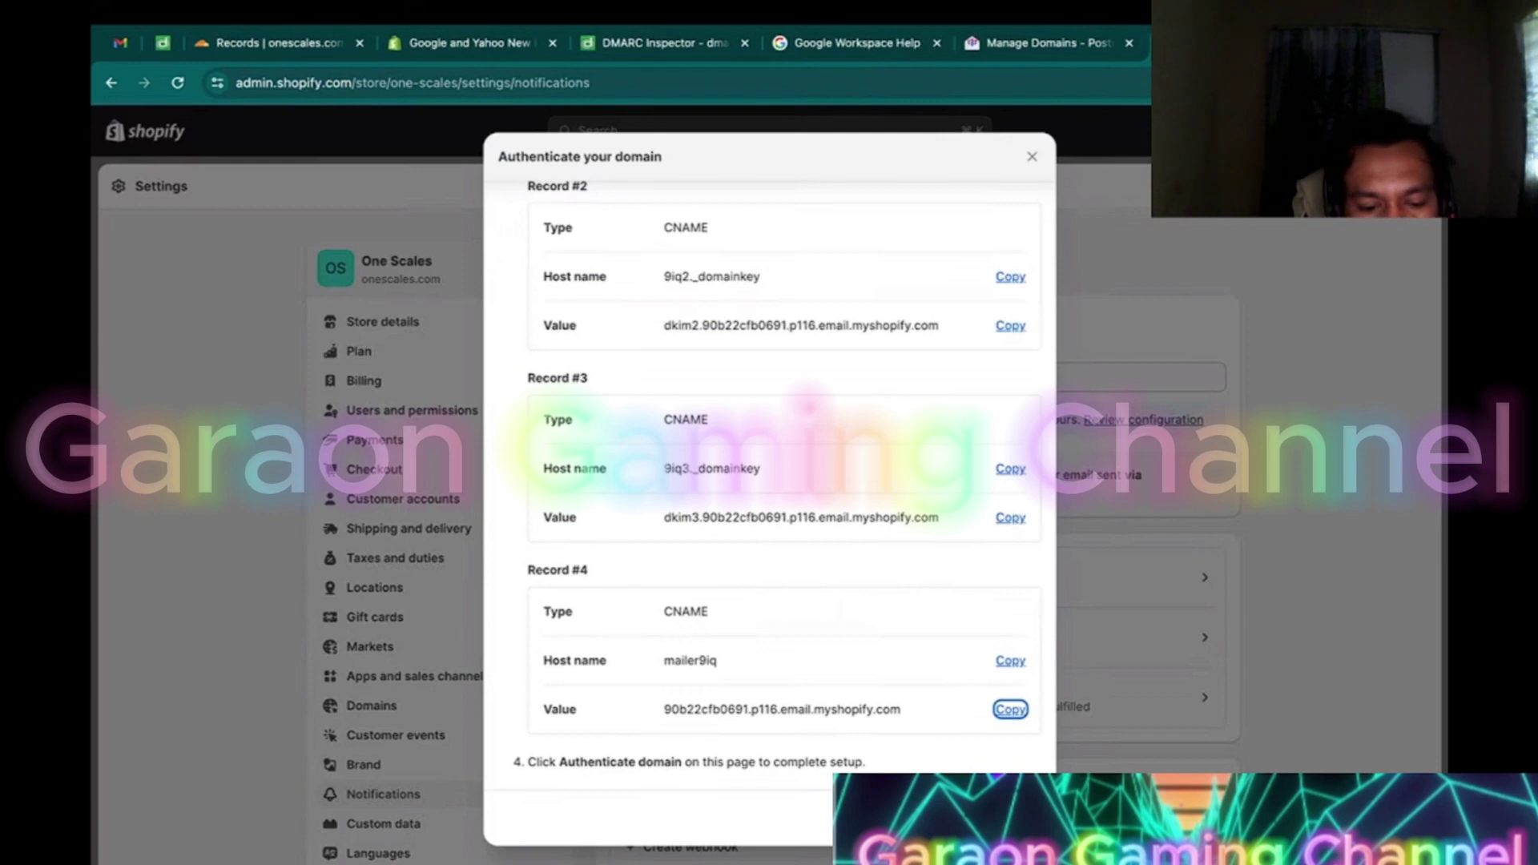
left_click(980, 818)
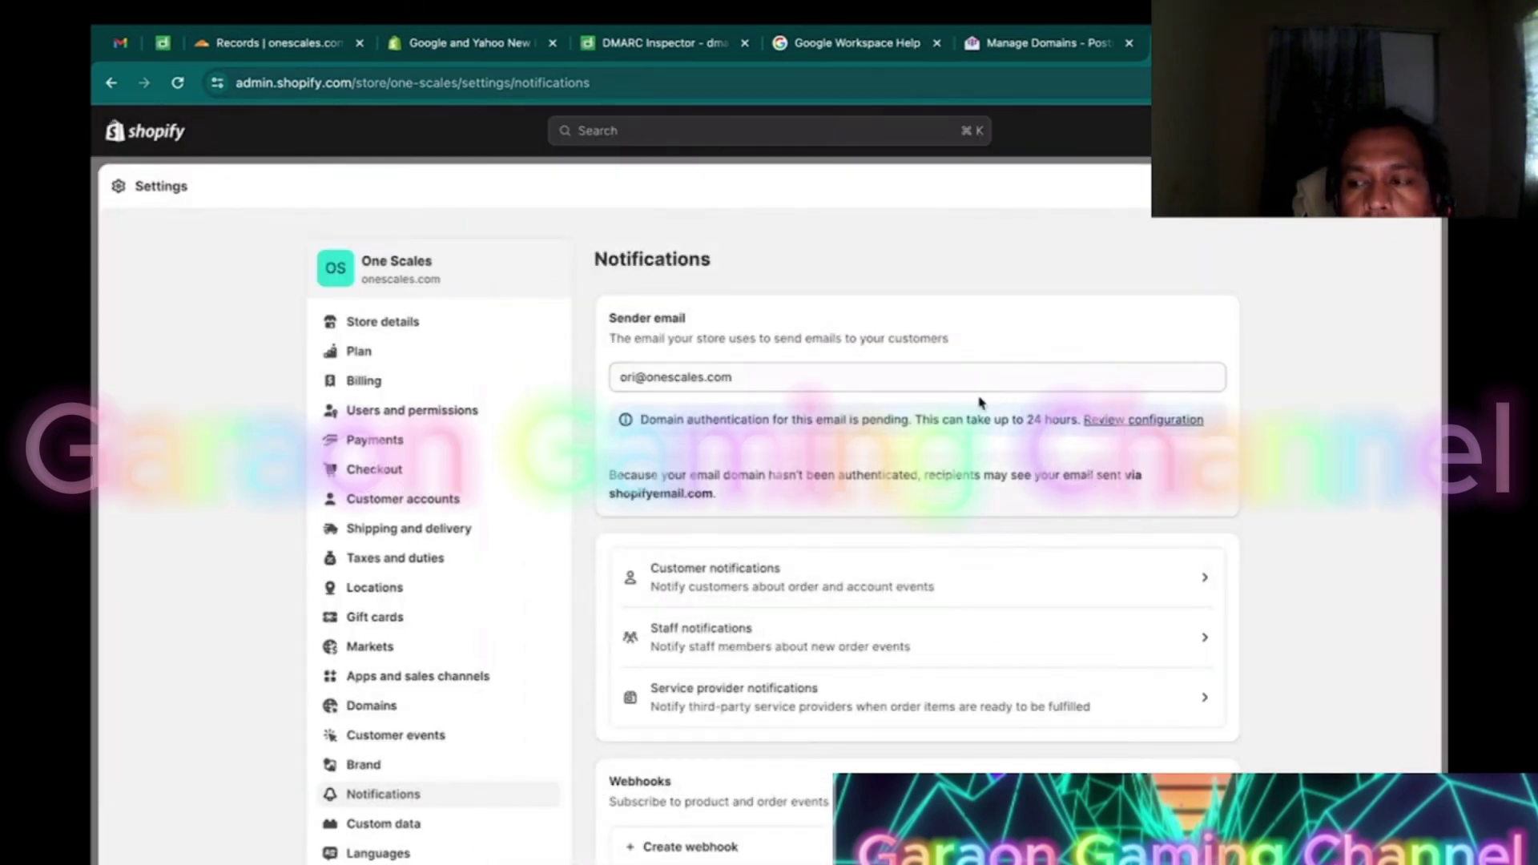
left_click_drag(917, 421, 1052, 424)
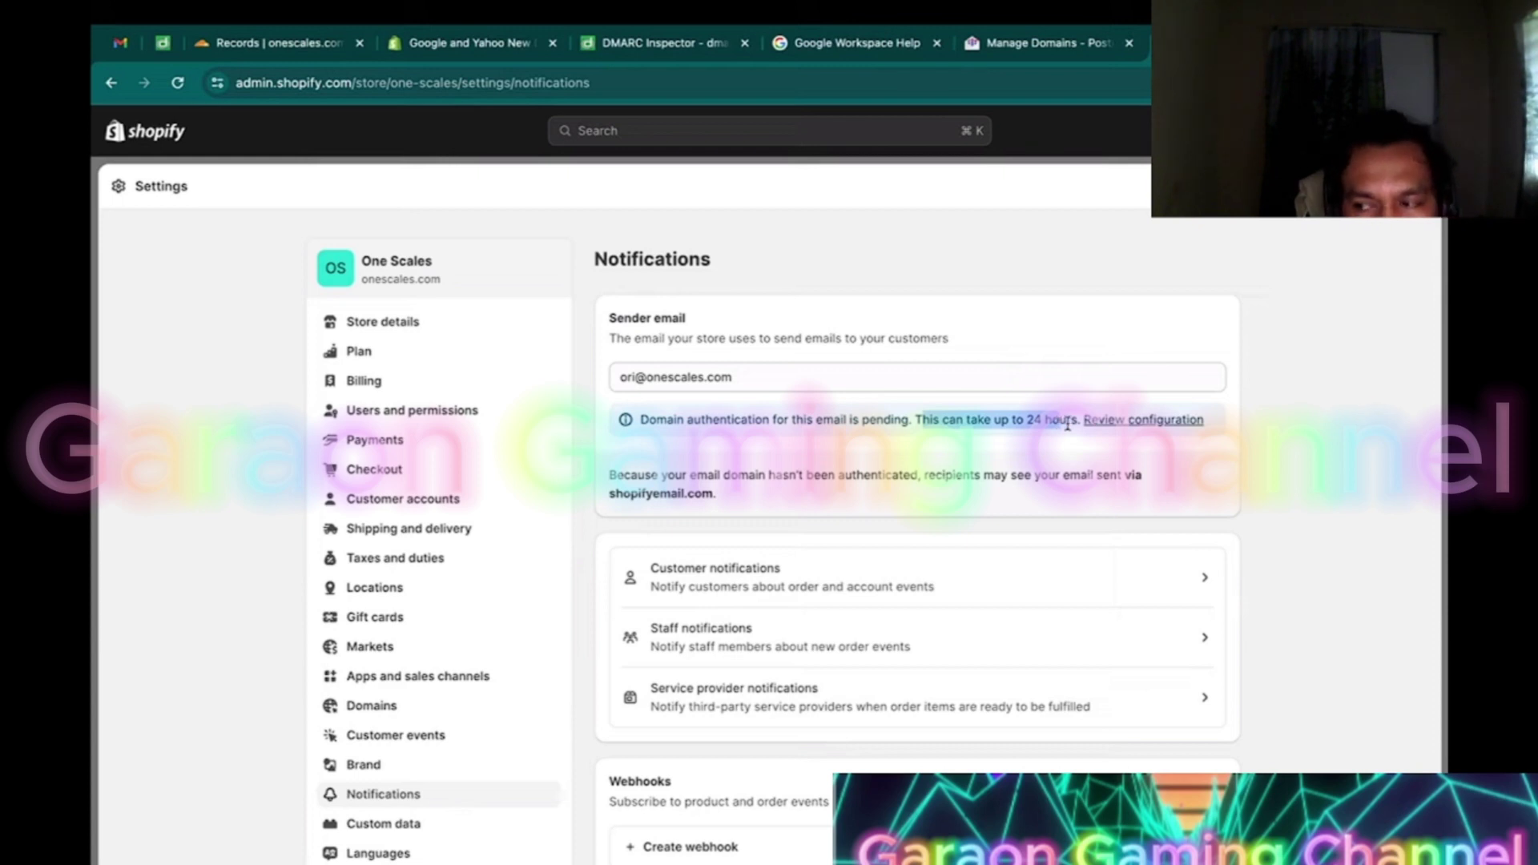
left_click(1347, 389)
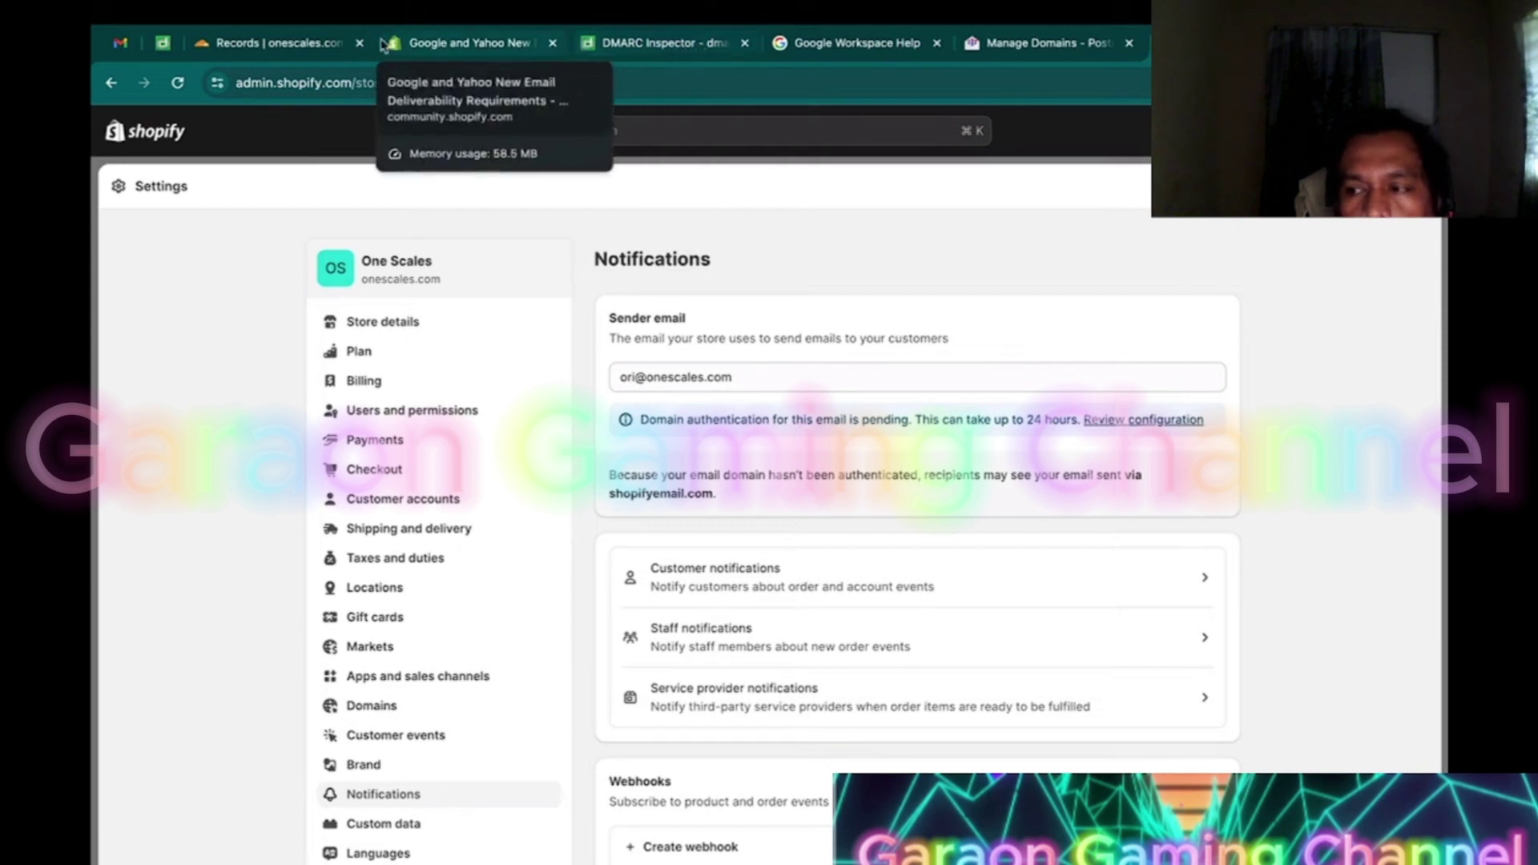
Switch to Cloudflare, copy the prepared DMARC policy string, and start a new DNS record of type TXT.
left_click(264, 42)
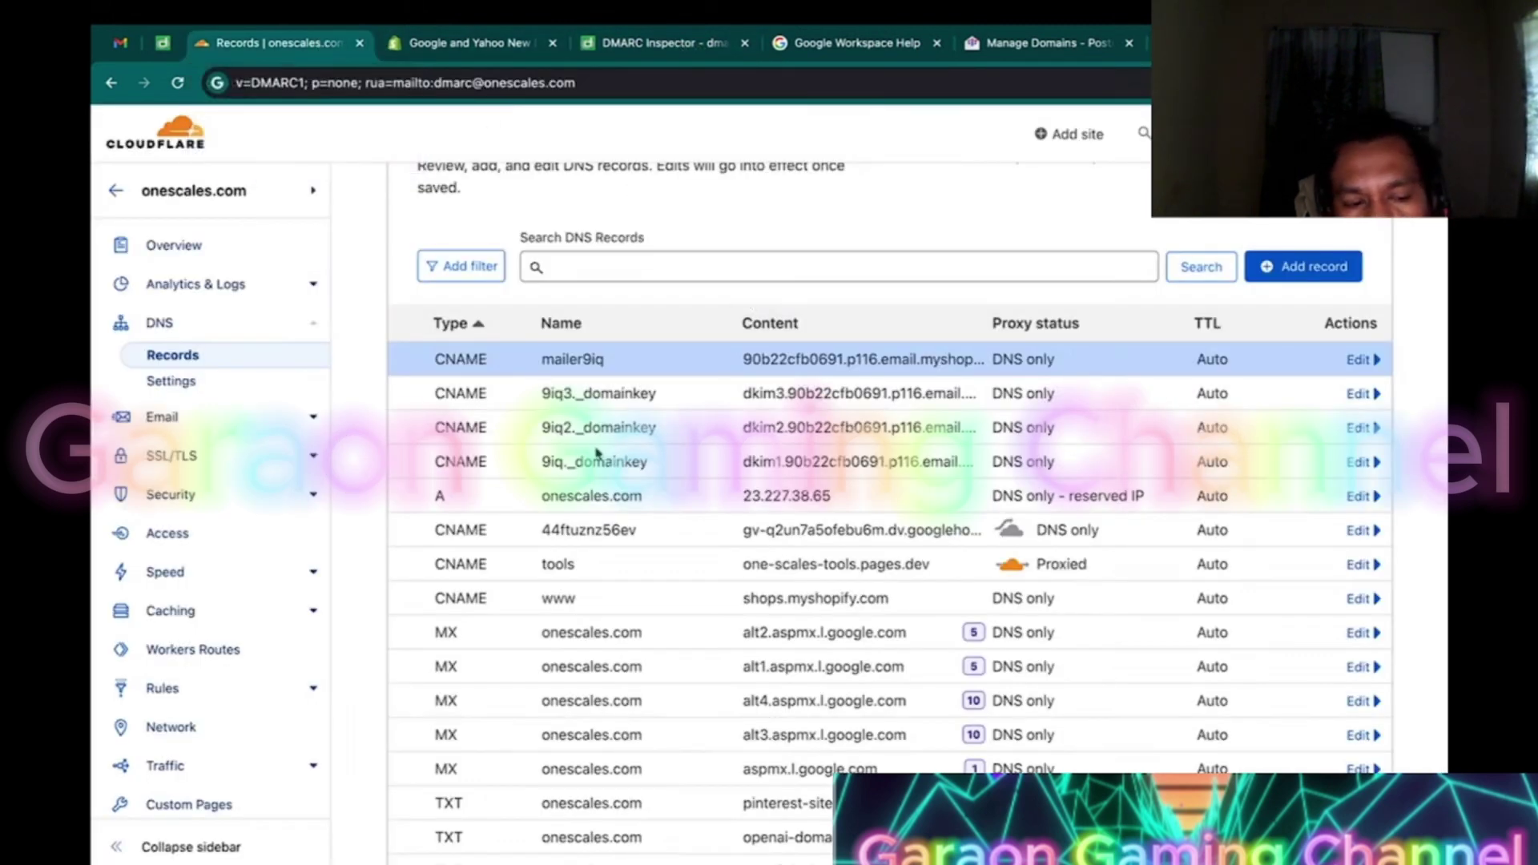
left_click(502, 83)
key("ctrl+c")
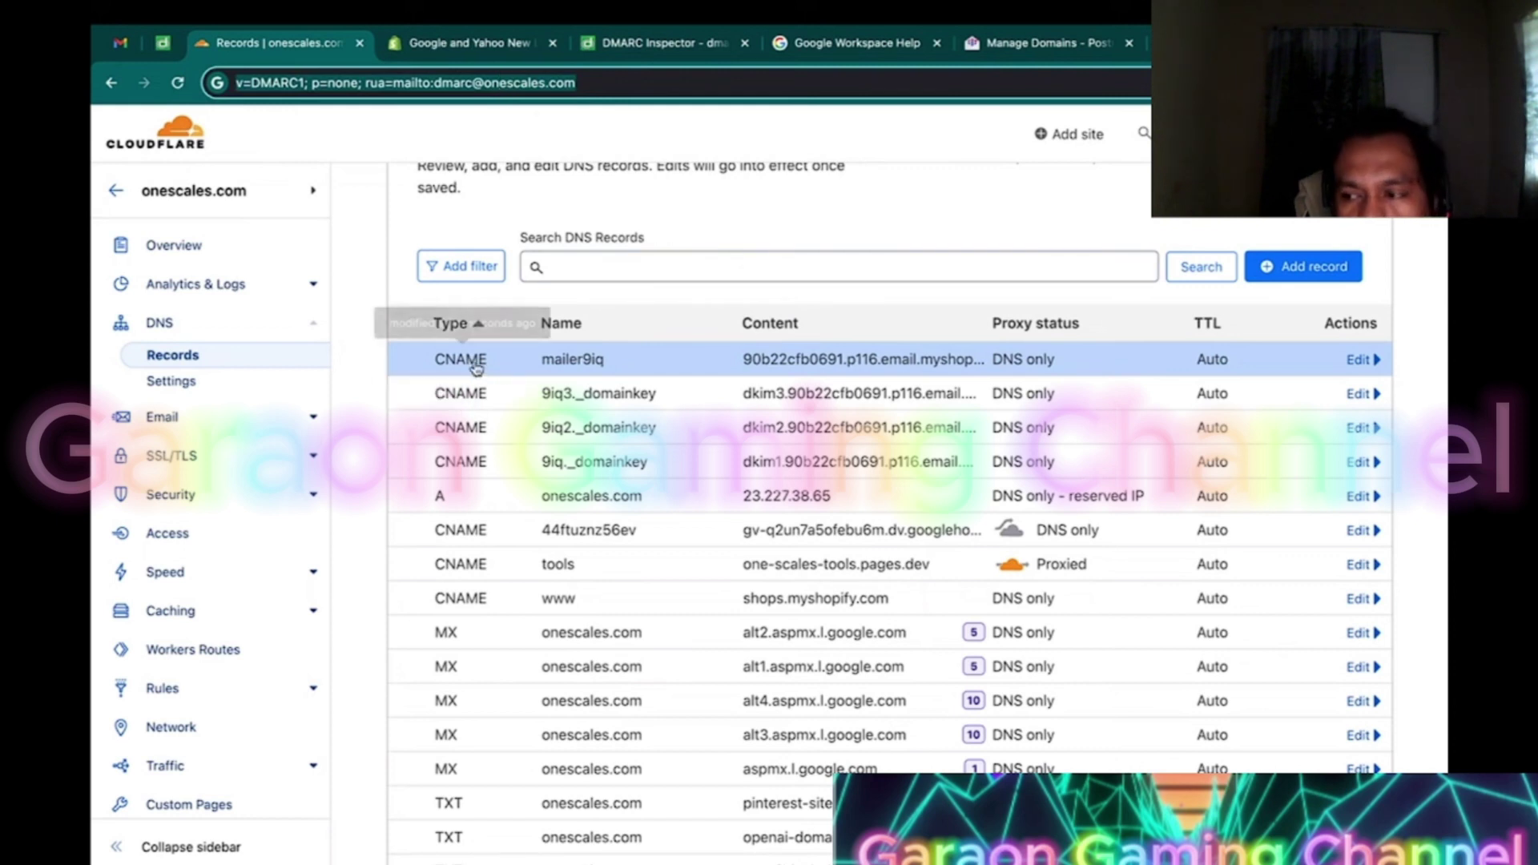
left_click(1271, 273)
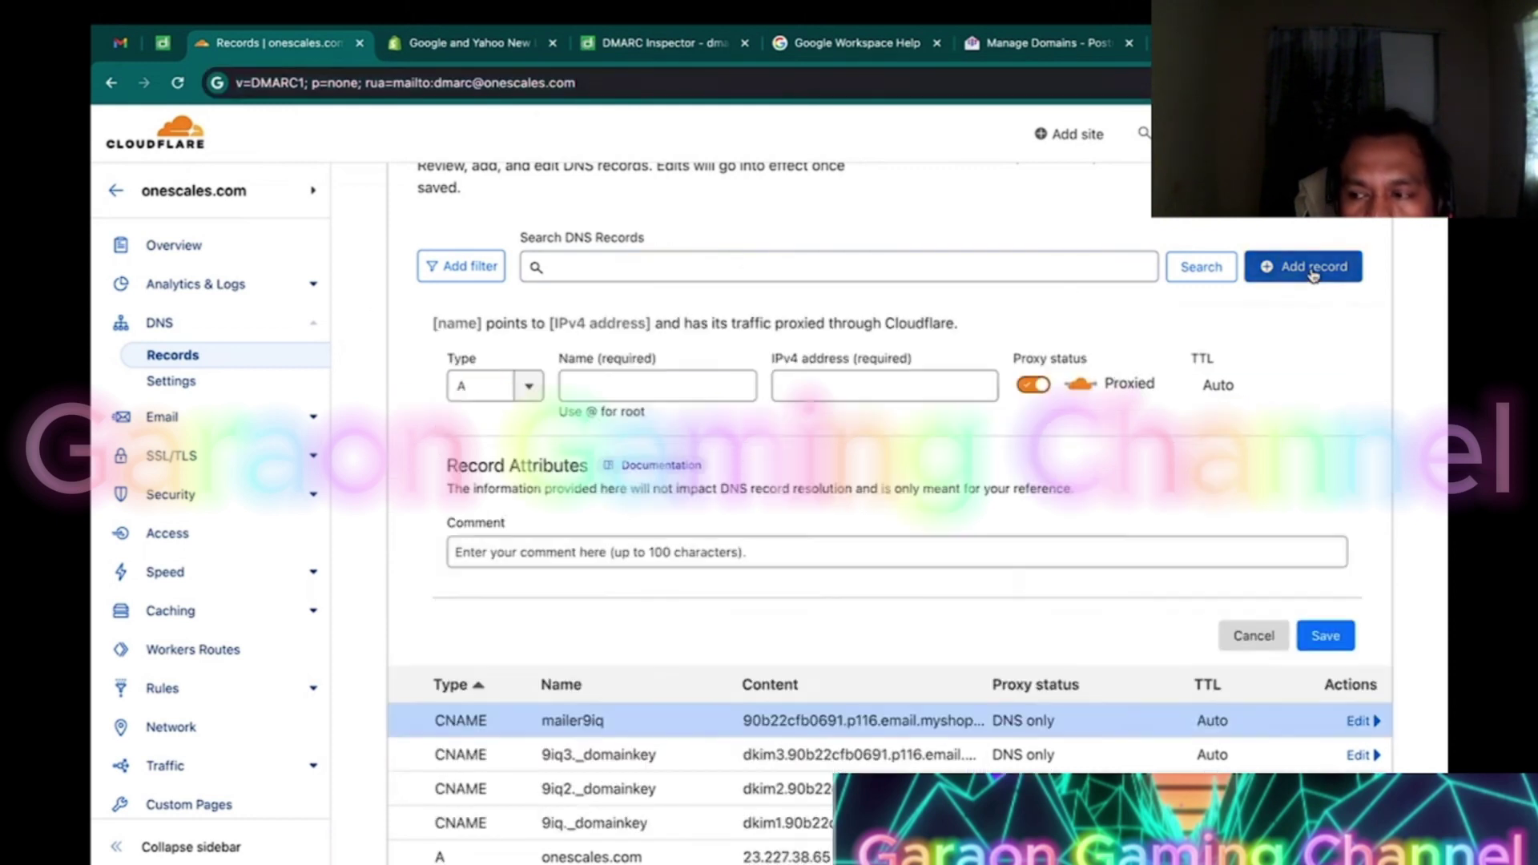
left_click(490, 385)
type("txt")
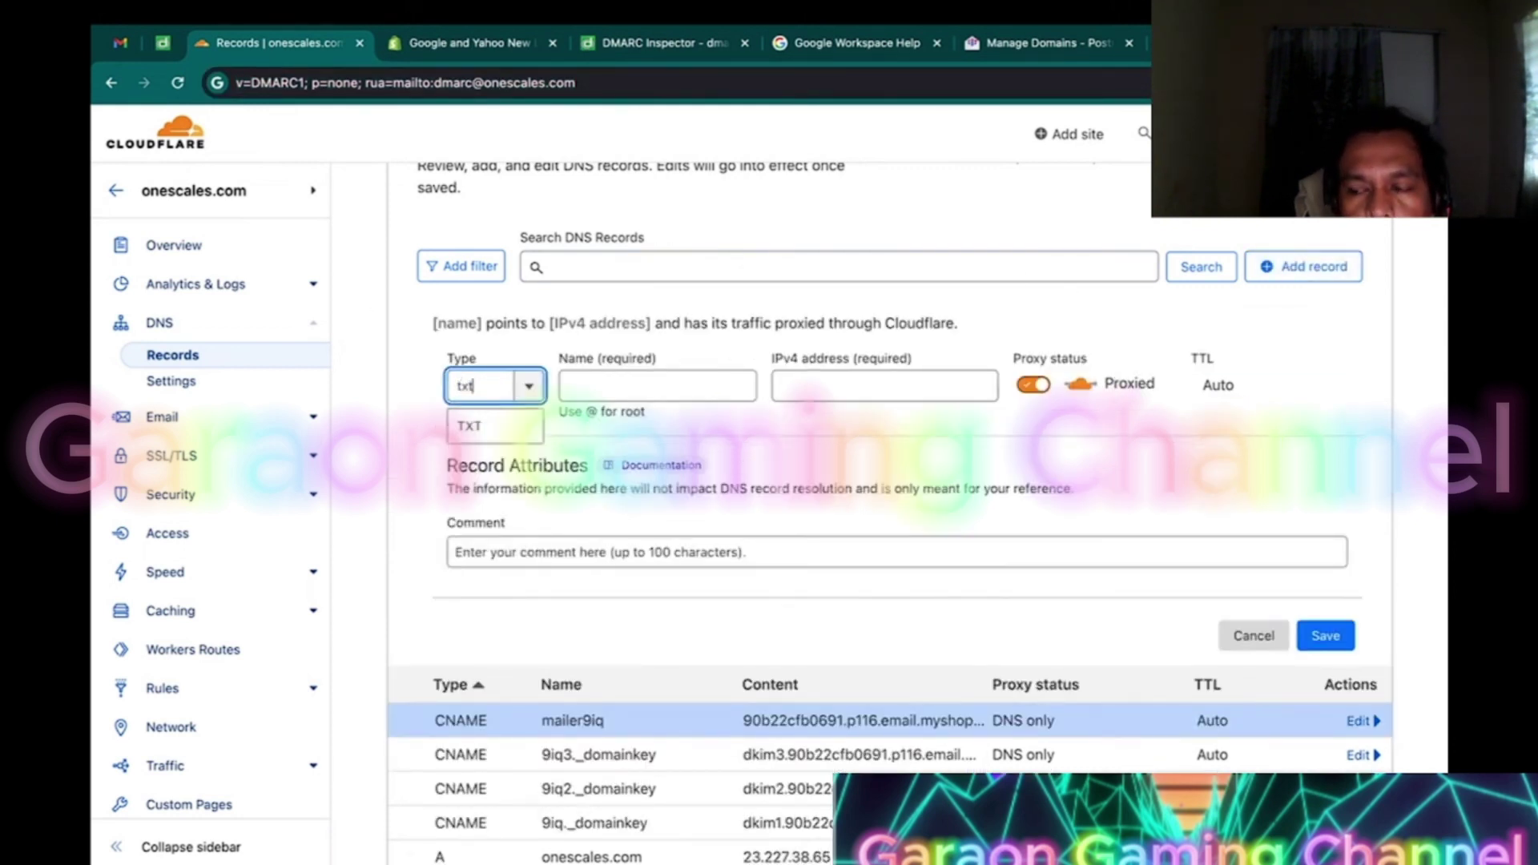
key("Return")
Name the new TXT record _dmarc.onescales.com.
left_click(645, 387)
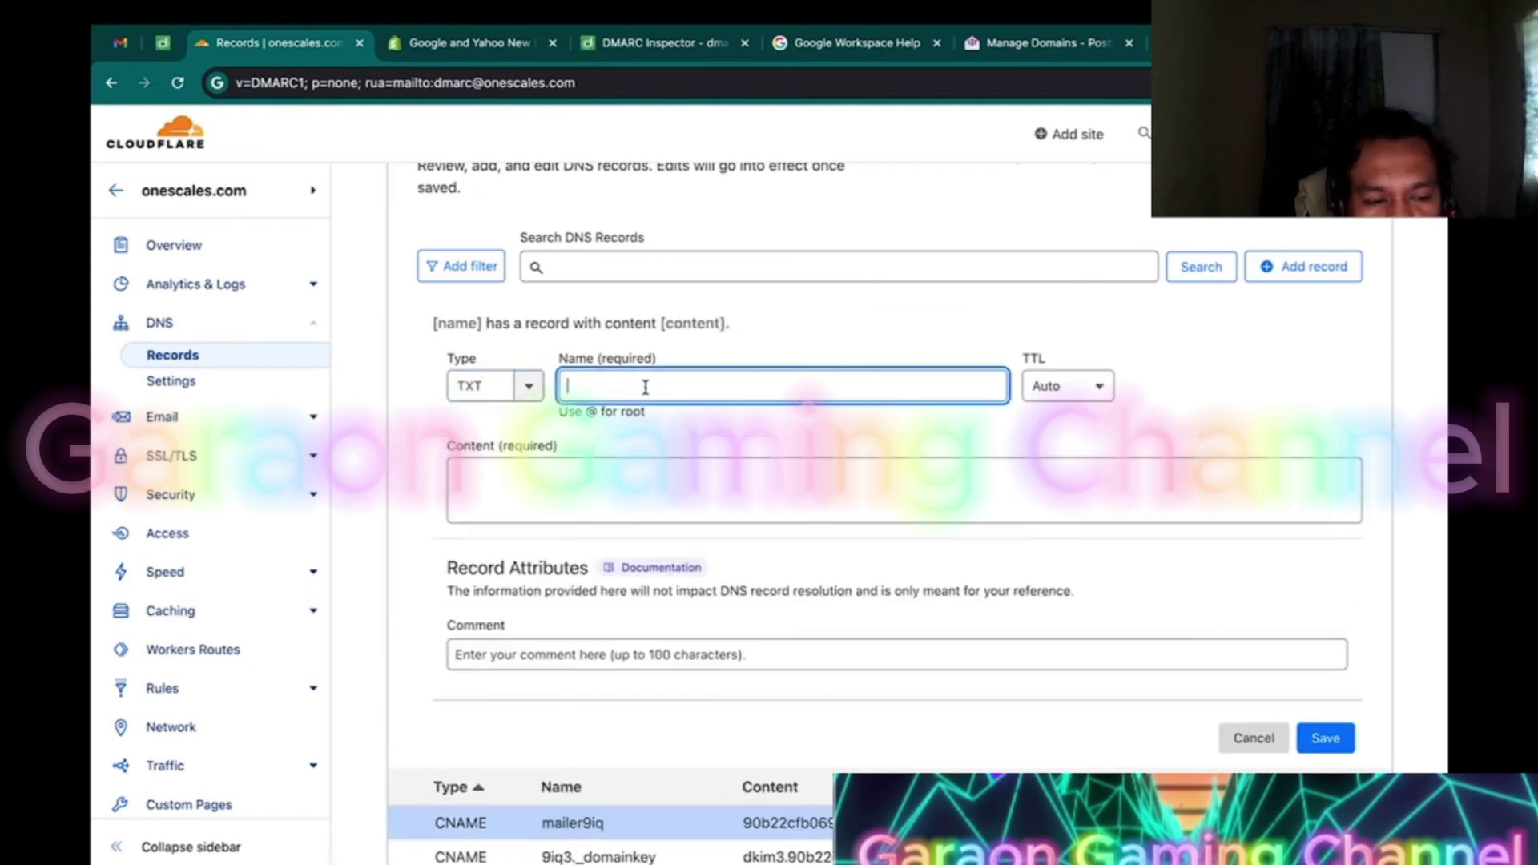
type("_")
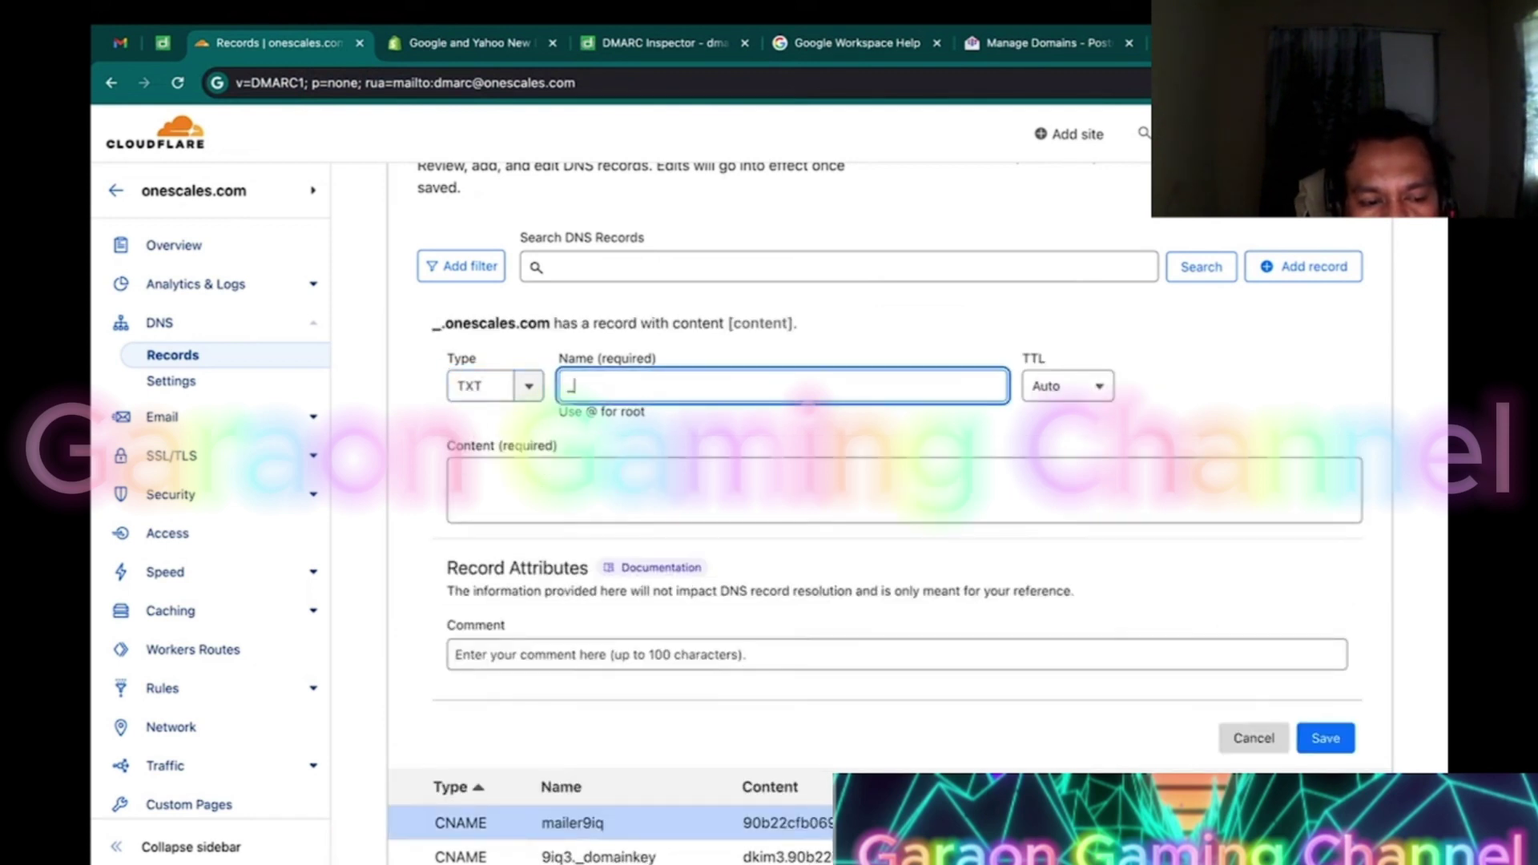
type("dmarc")
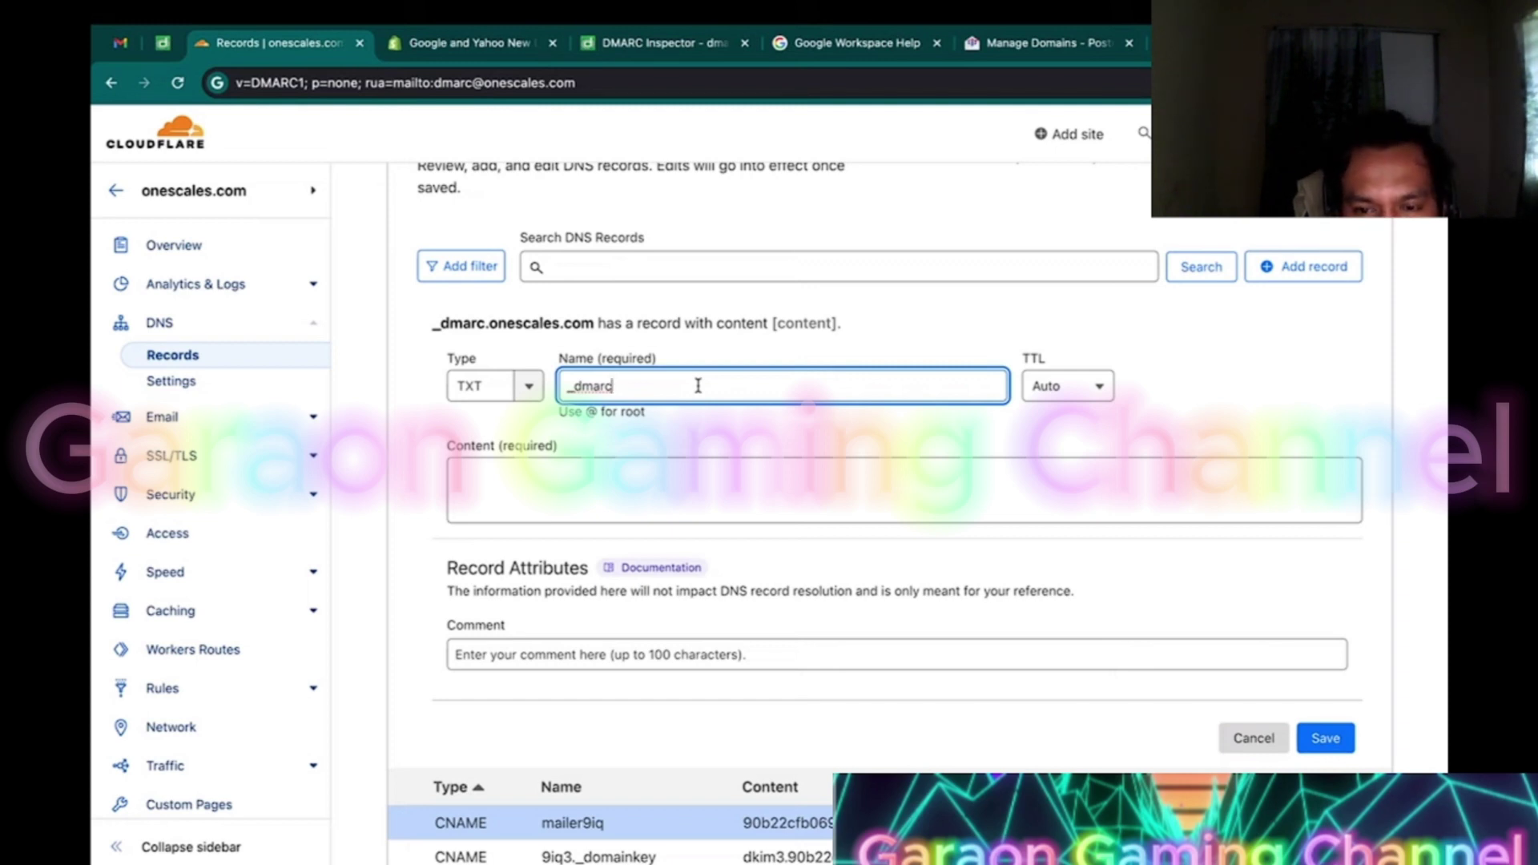
type(".")
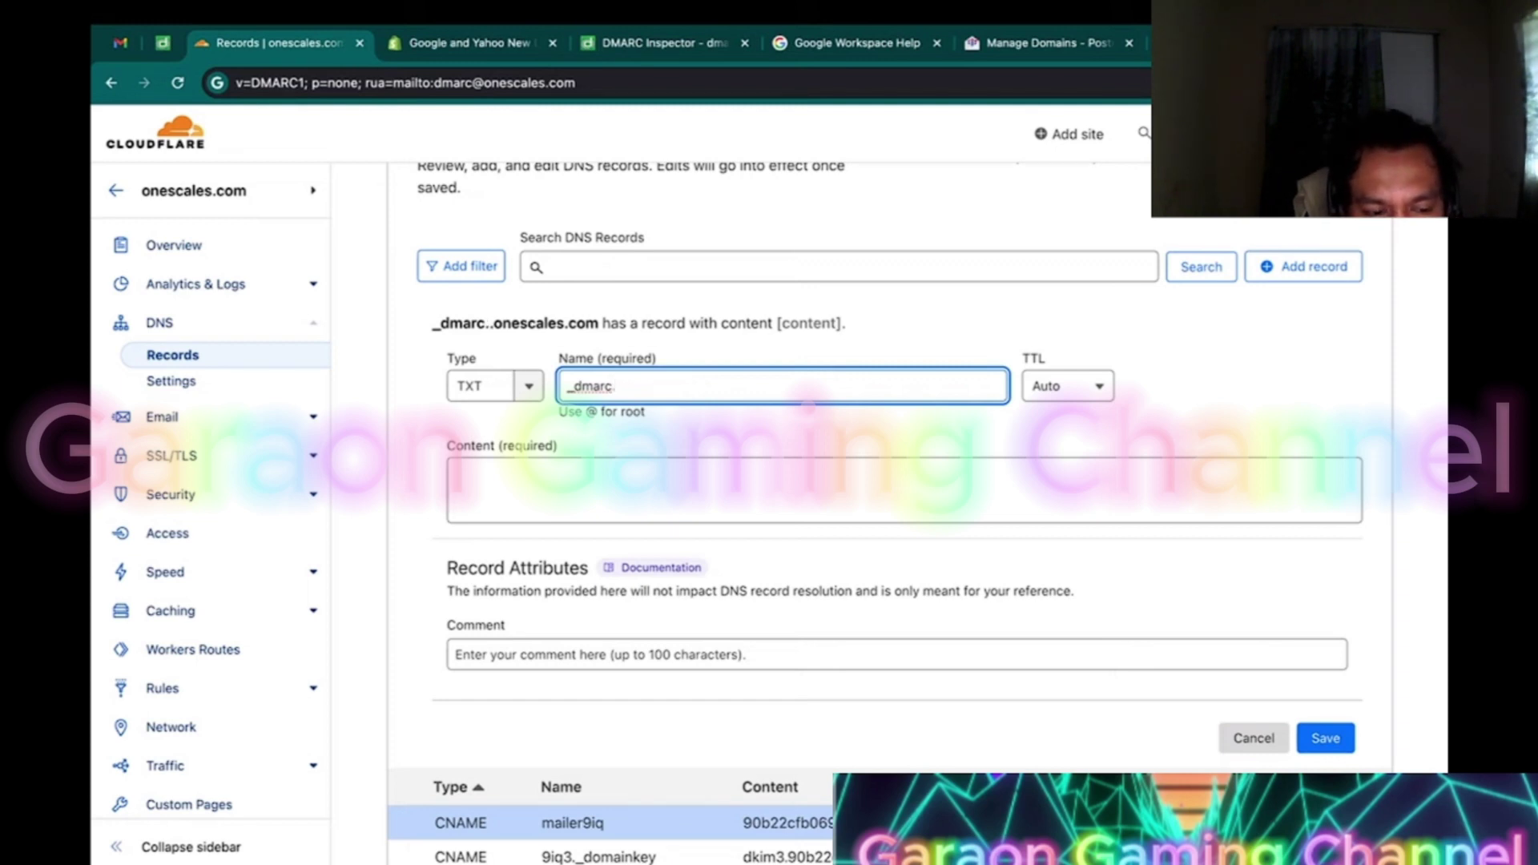
type("onescalk")
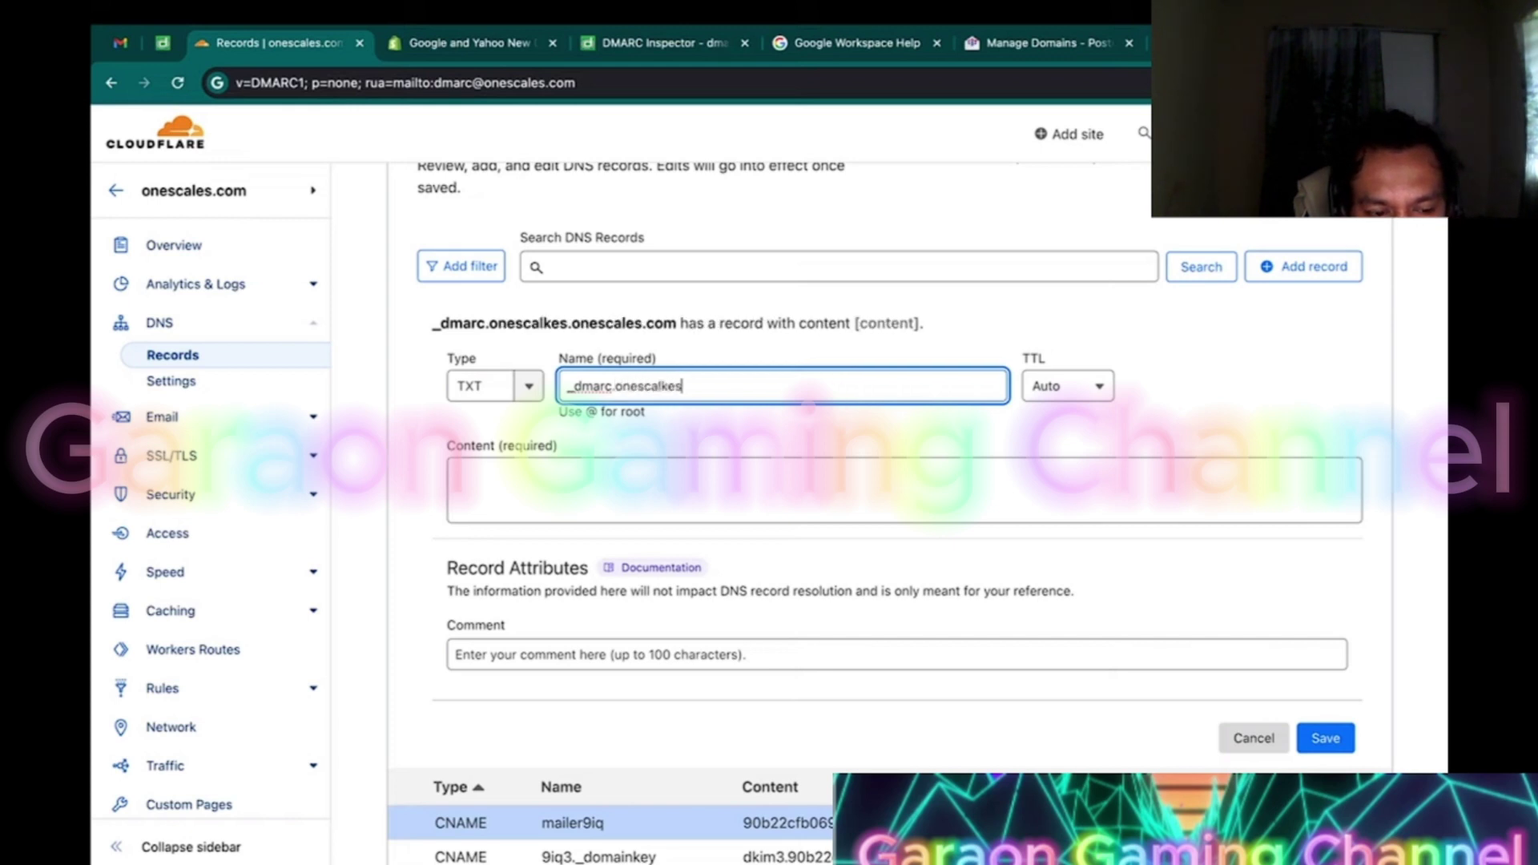
key("BackSpace")
type("es.com")
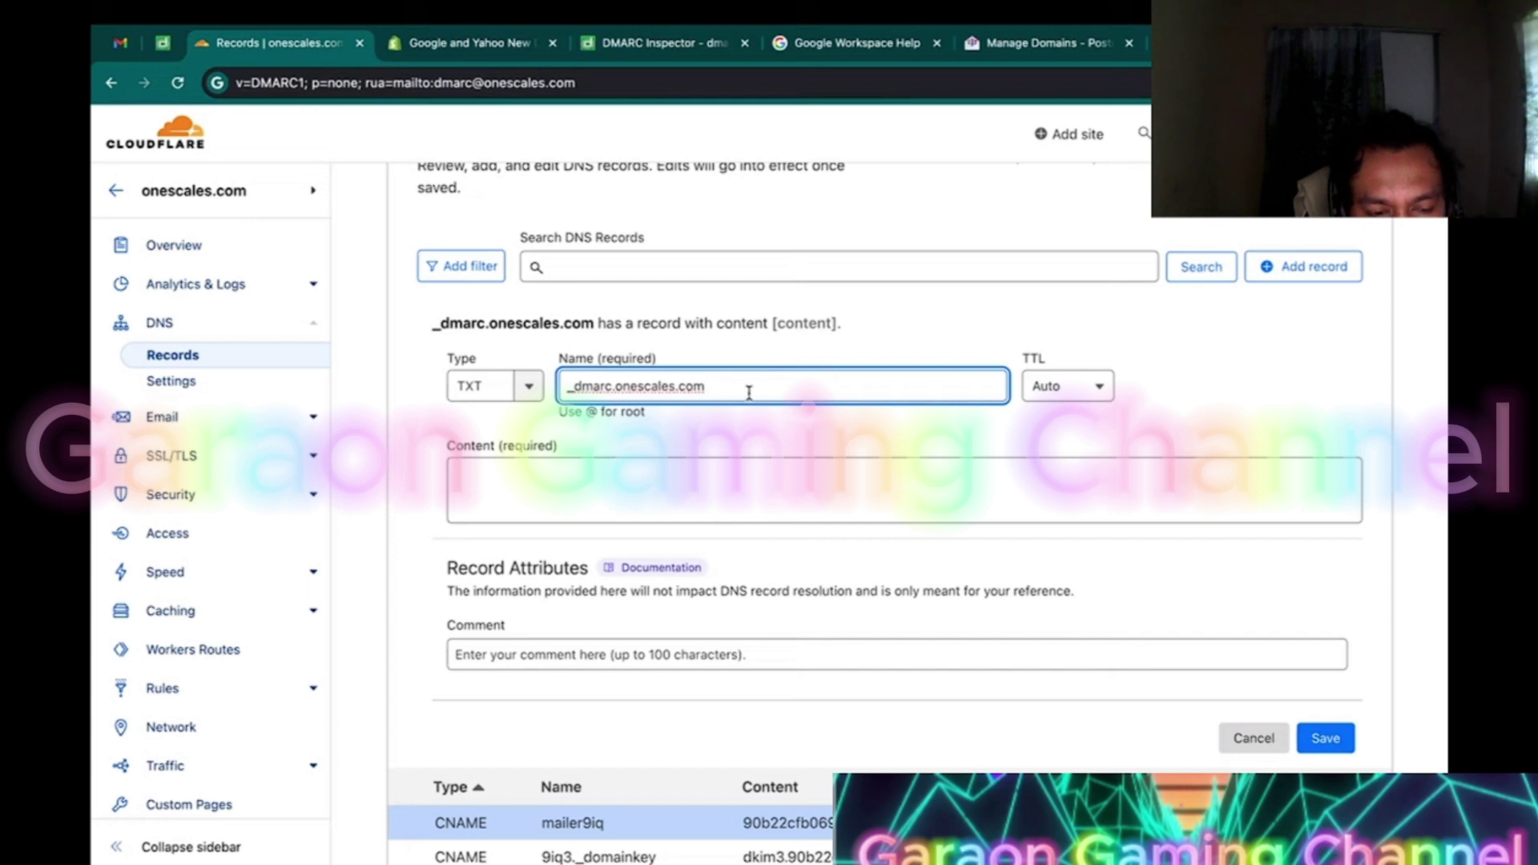
Paste the copied DMARC policy with v=DMARC1, p=none and the rua report e-mail as the TXT record's content, and save the record.
left_click(741, 480)
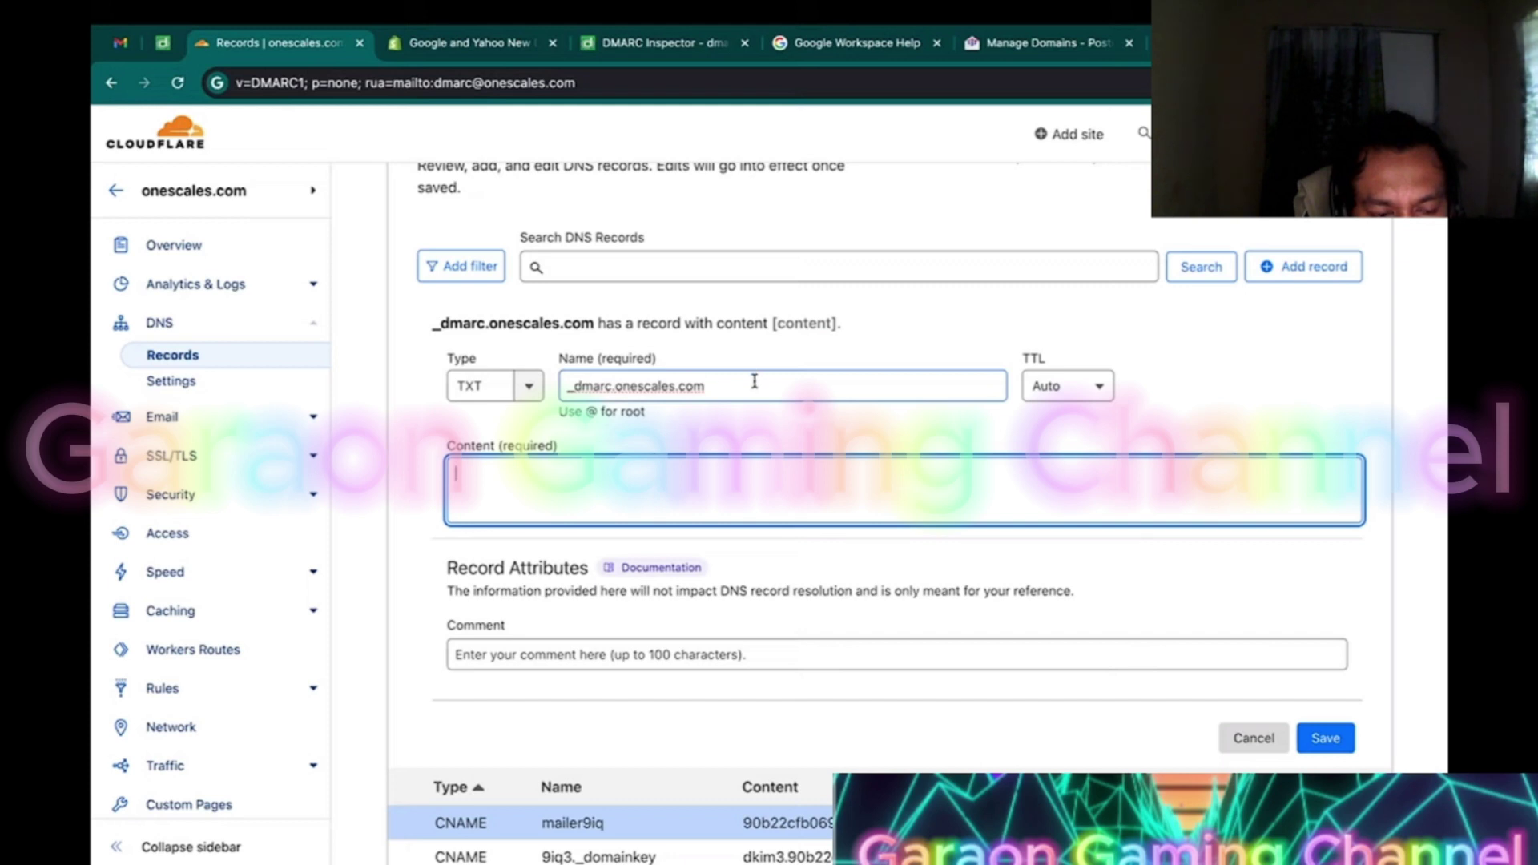
key("ctrl+v")
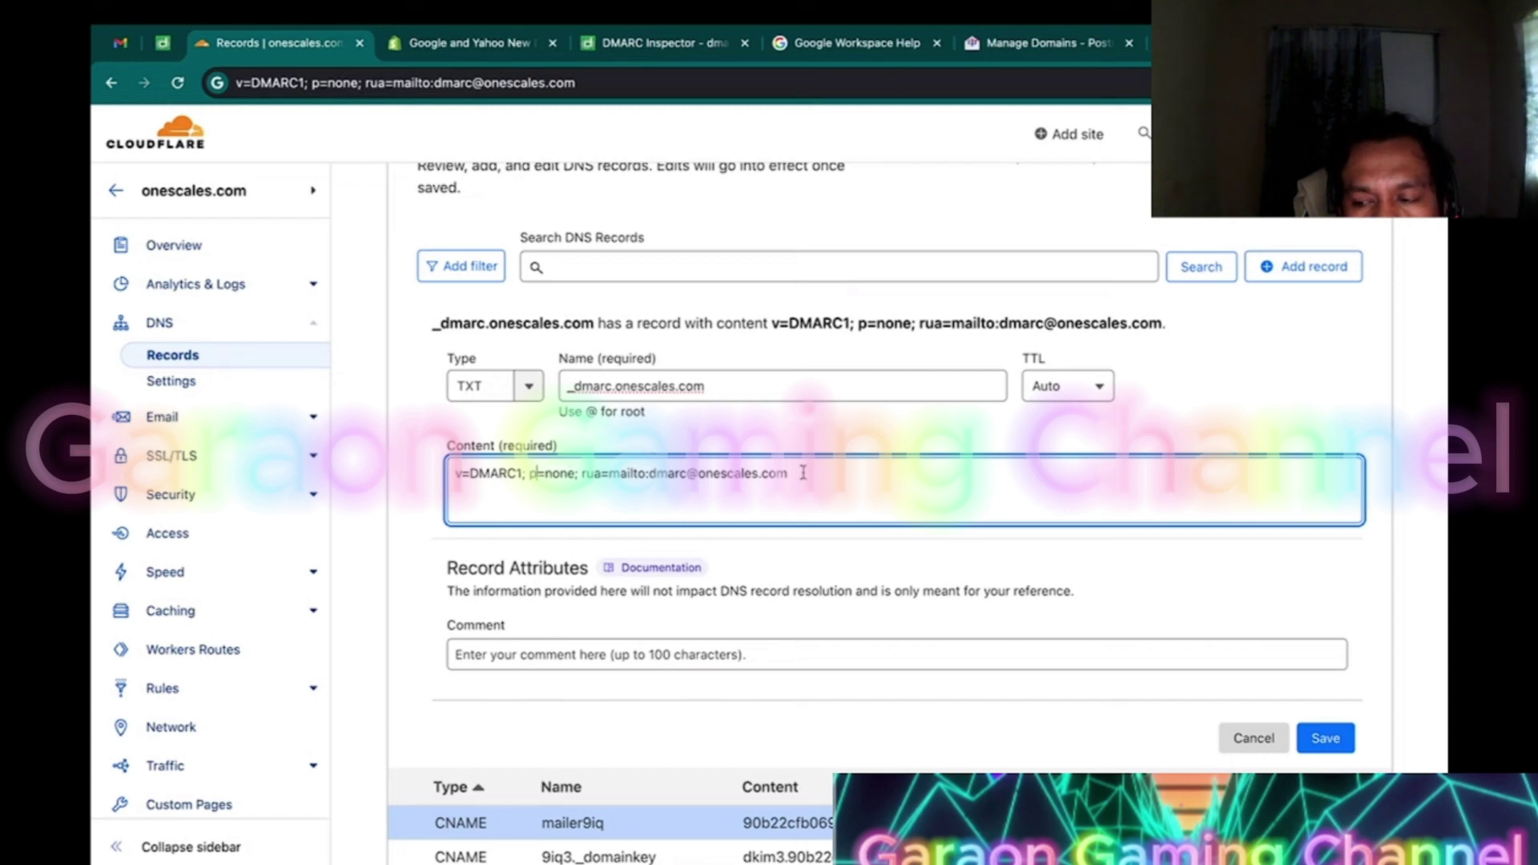
left_click(681, 442)
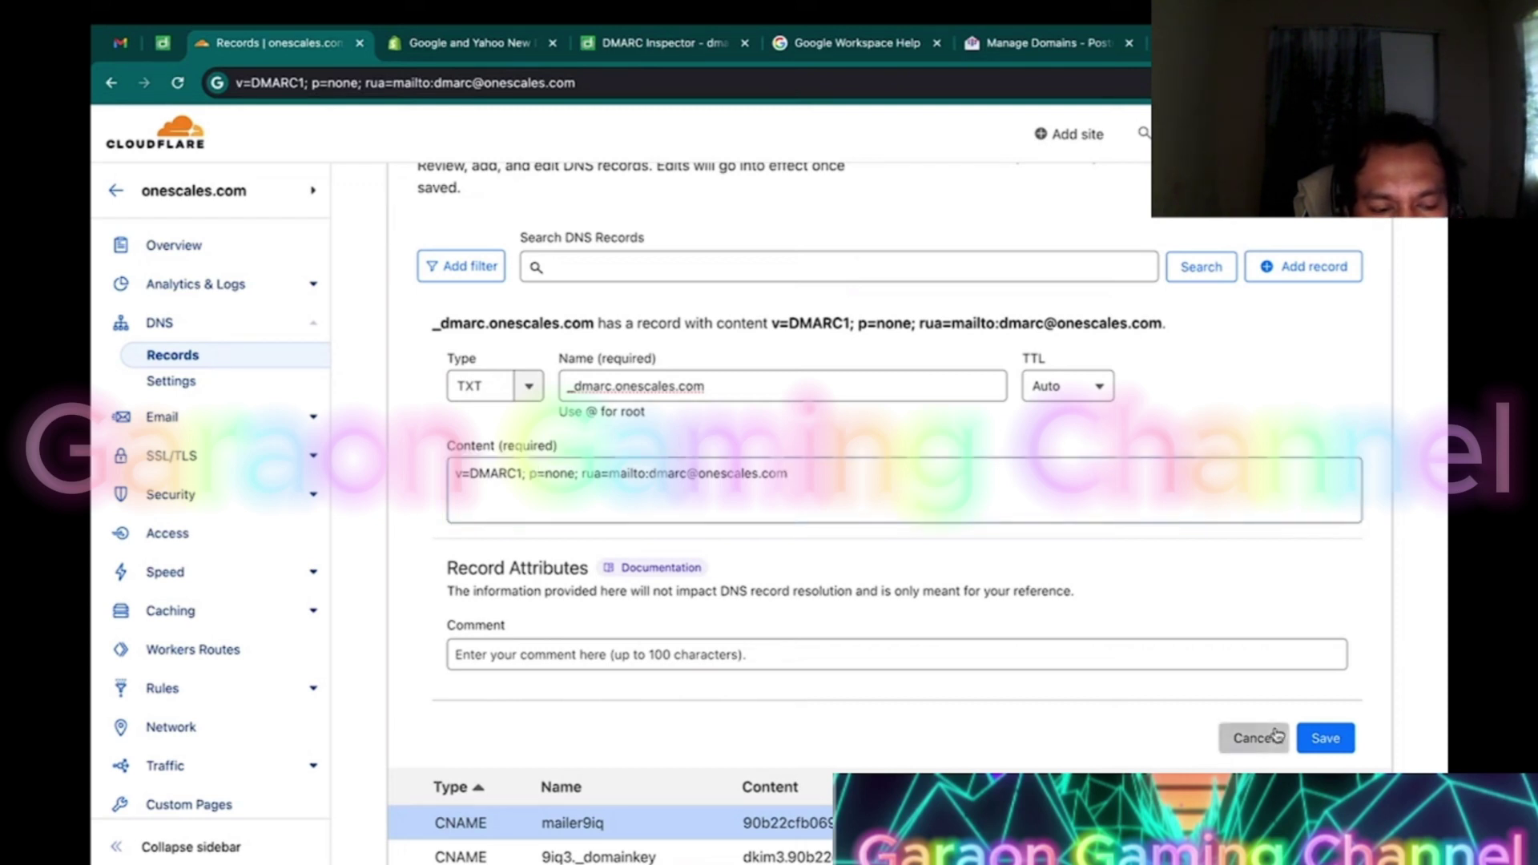
left_click(1325, 737)
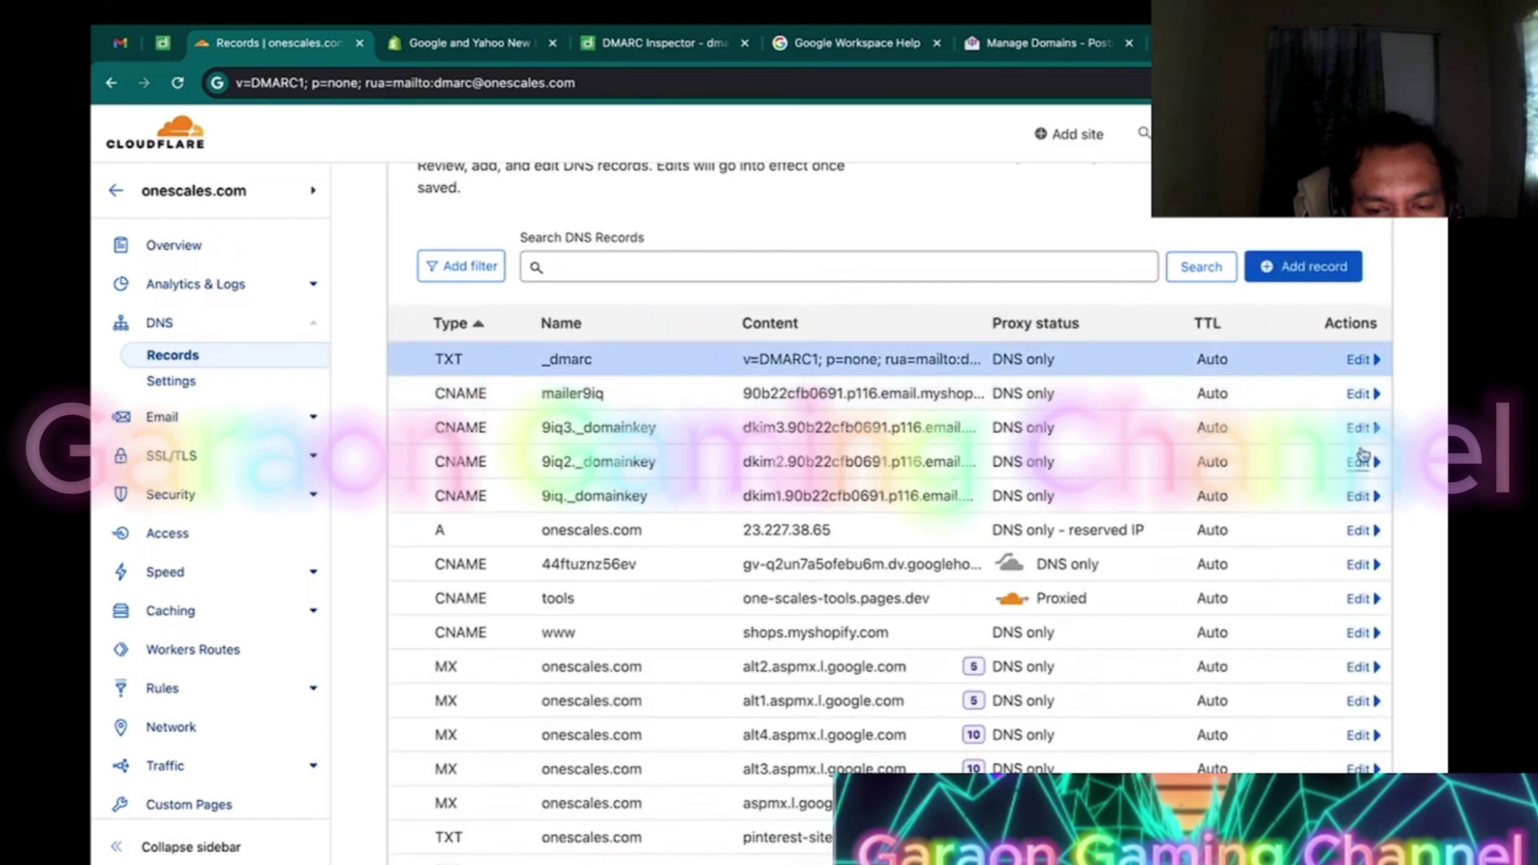
Open the saved _dmarc TXT record and examine the version, policy and report e-mail parts of its content.
left_click(1359, 359)
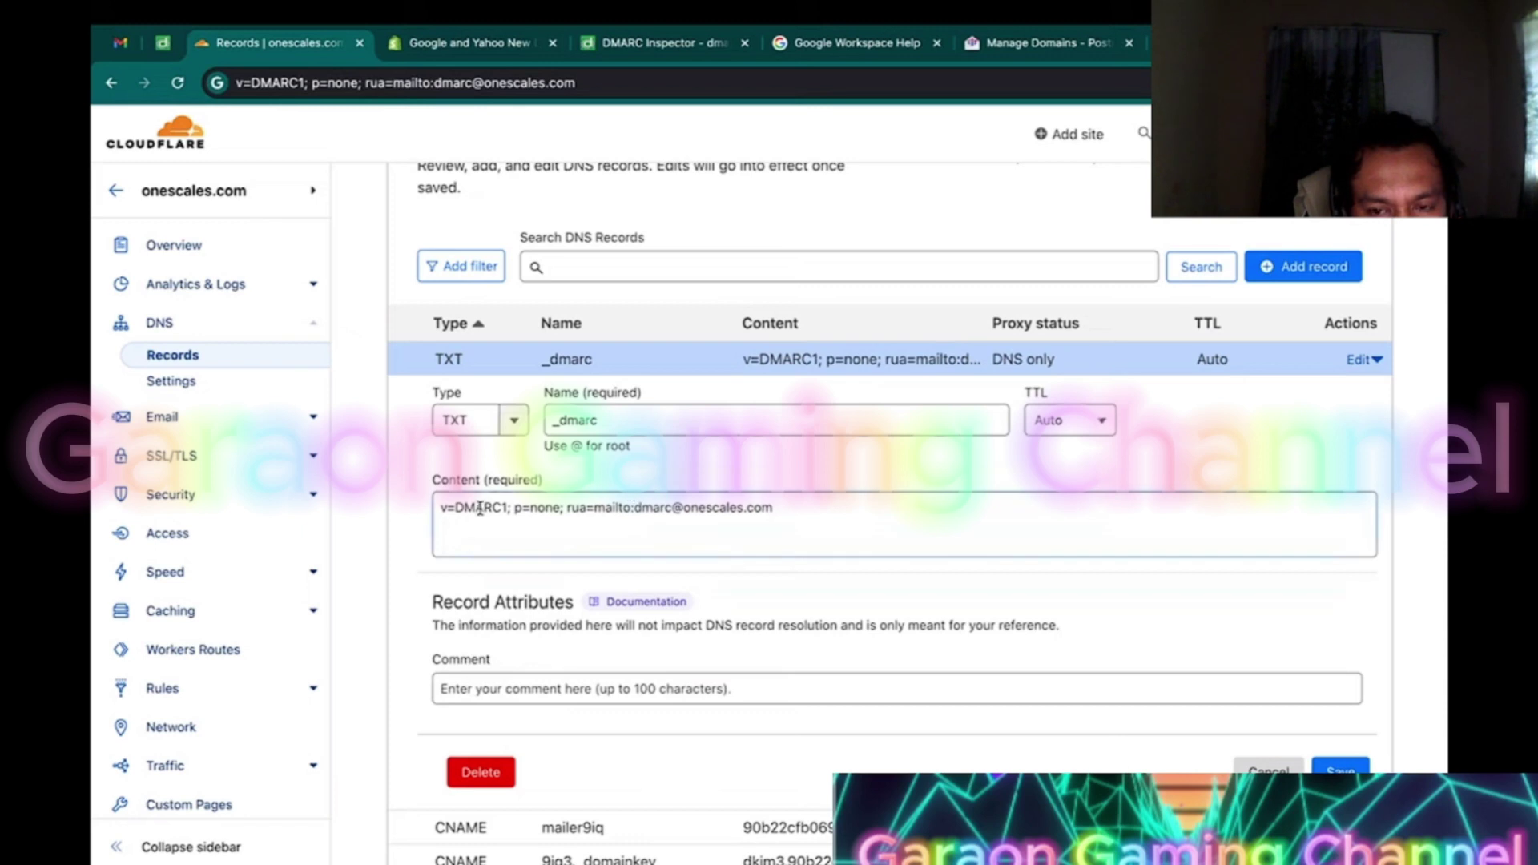
left_click_drag(453, 508, 497, 509)
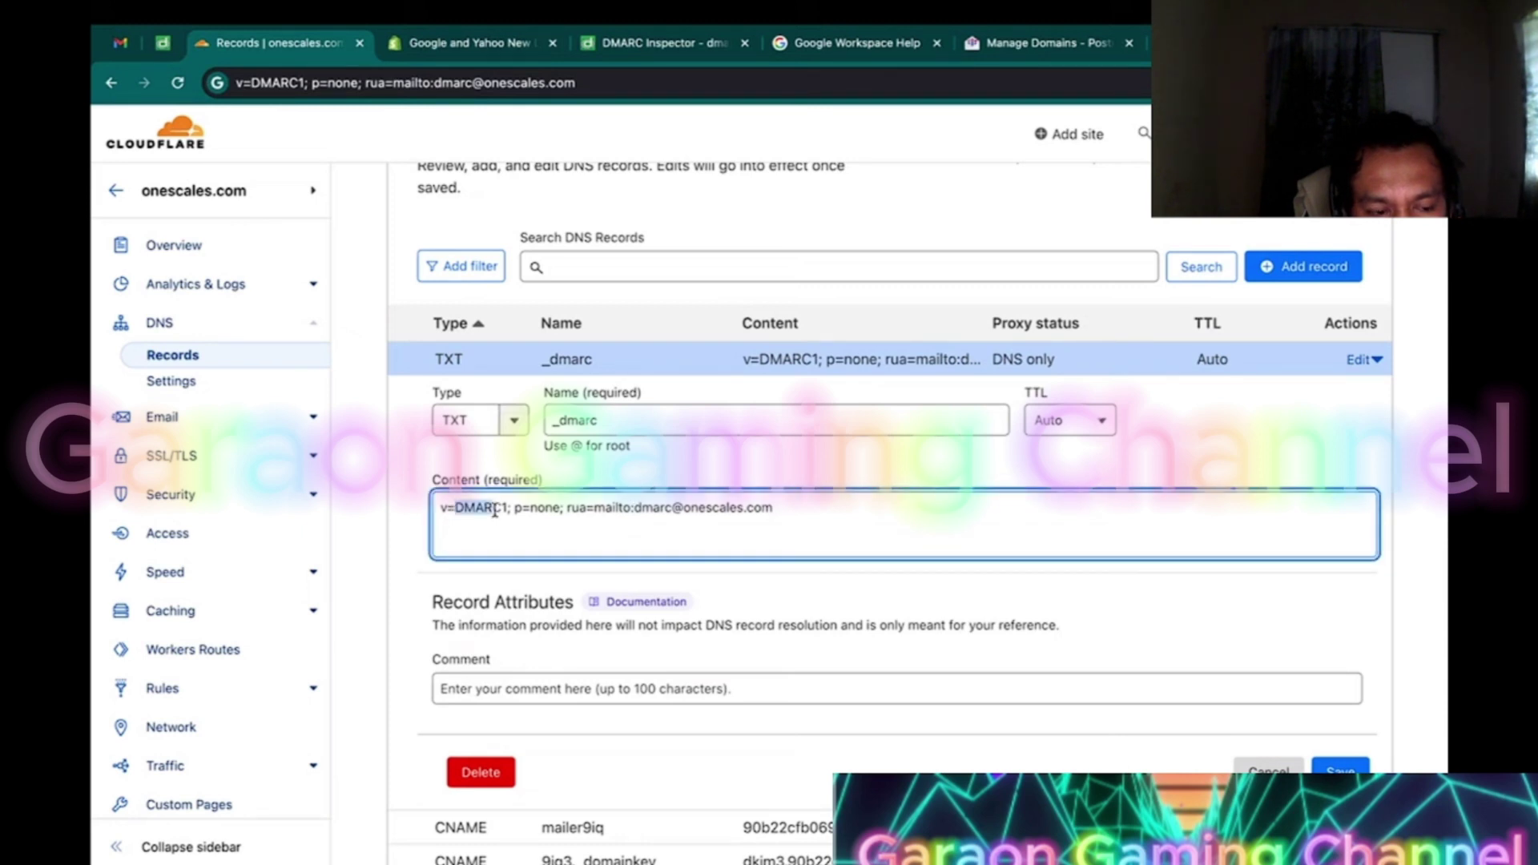
left_click(494, 511)
left_click_drag(516, 507, 550, 507)
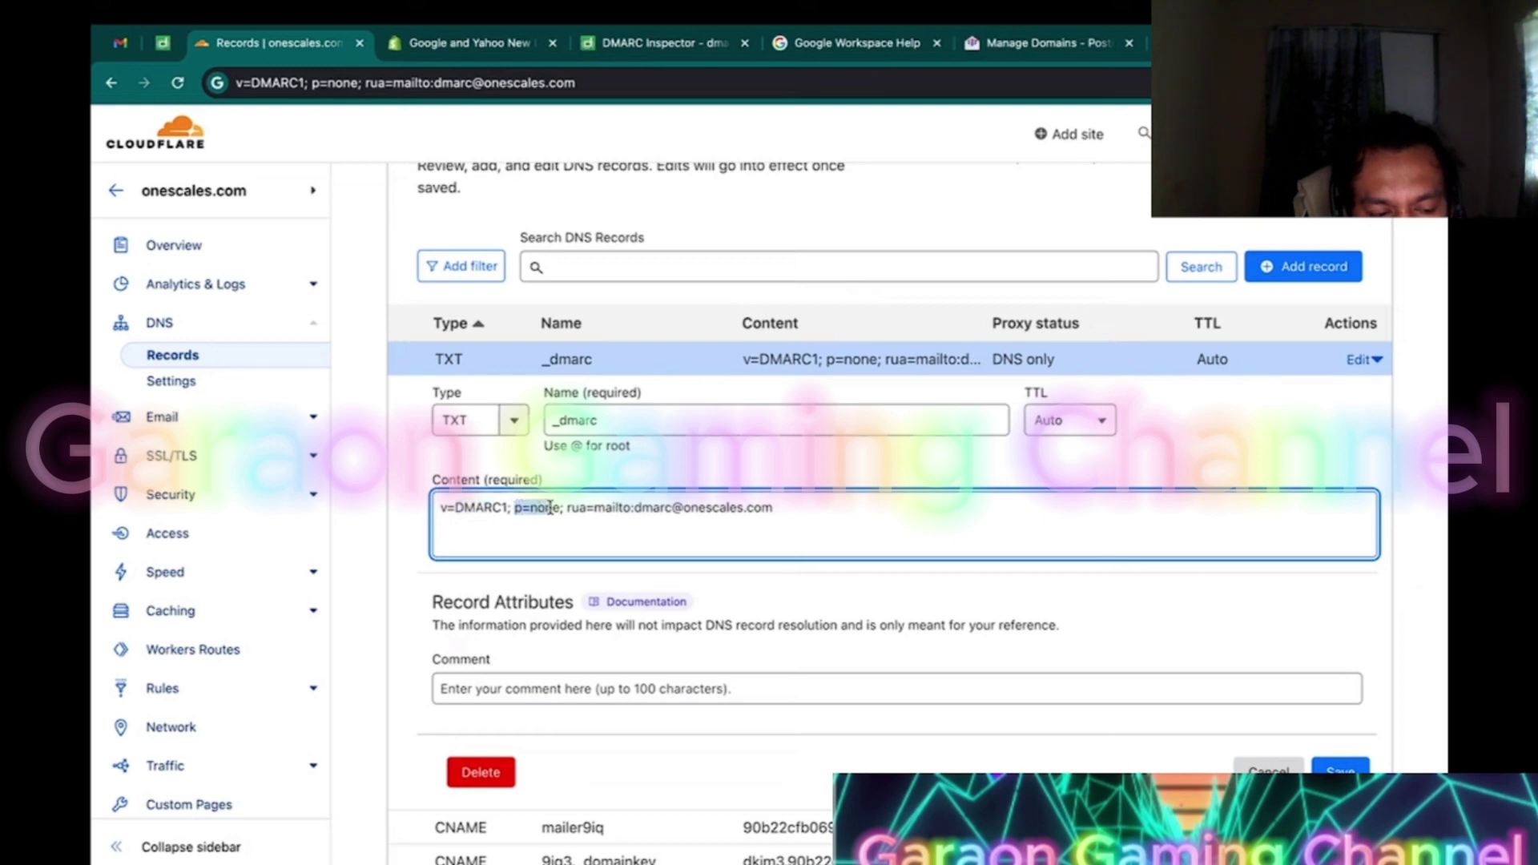
left_click(555, 508)
left_click_drag(639, 508, 774, 507)
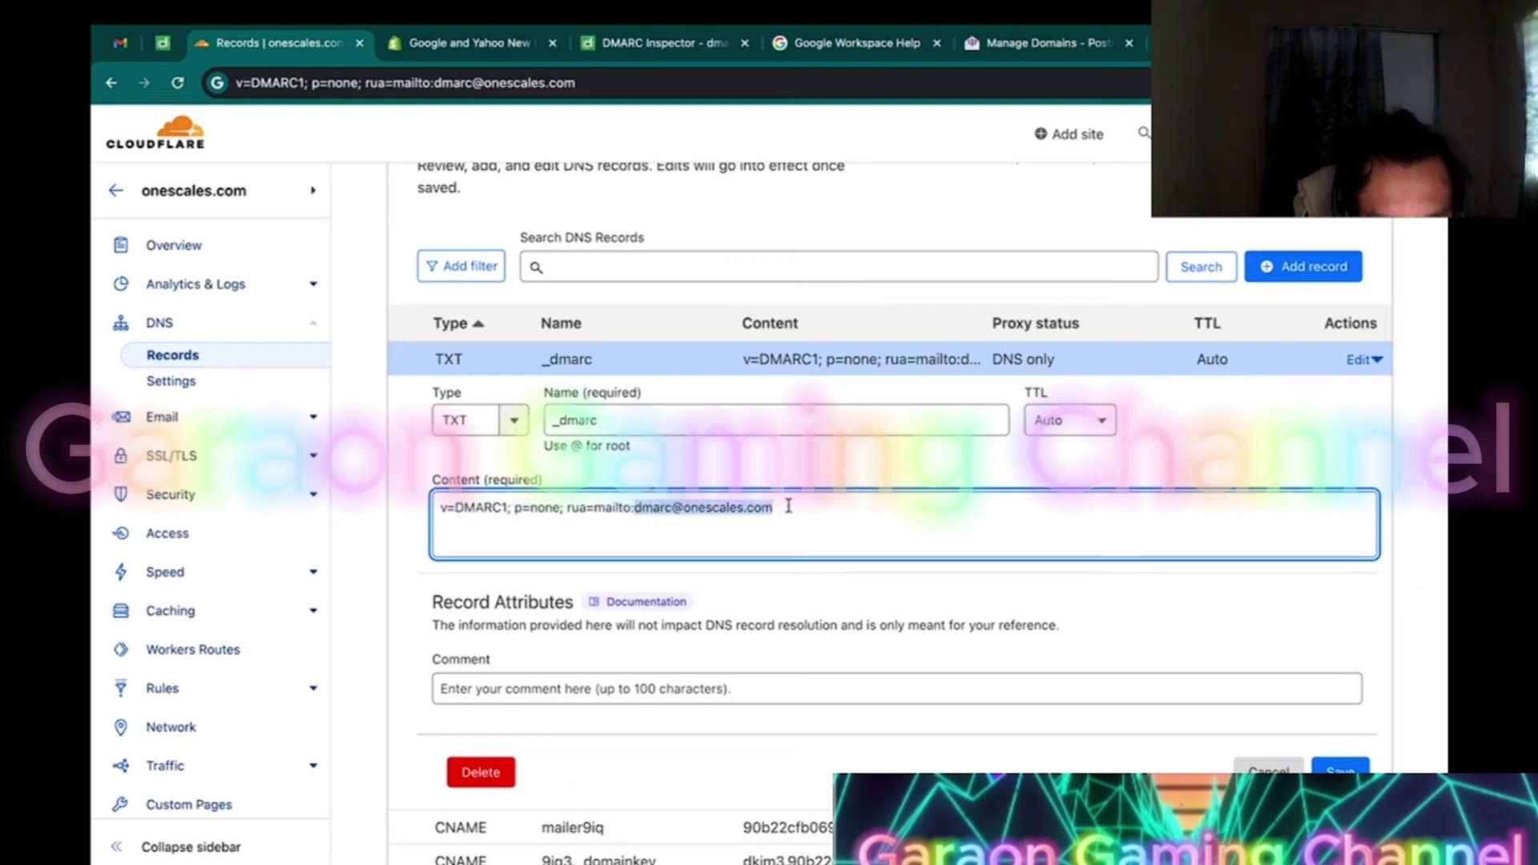
Examine the report e-mail address and the p=none policy in the open _dmarc record's content.
left_click(787, 507)
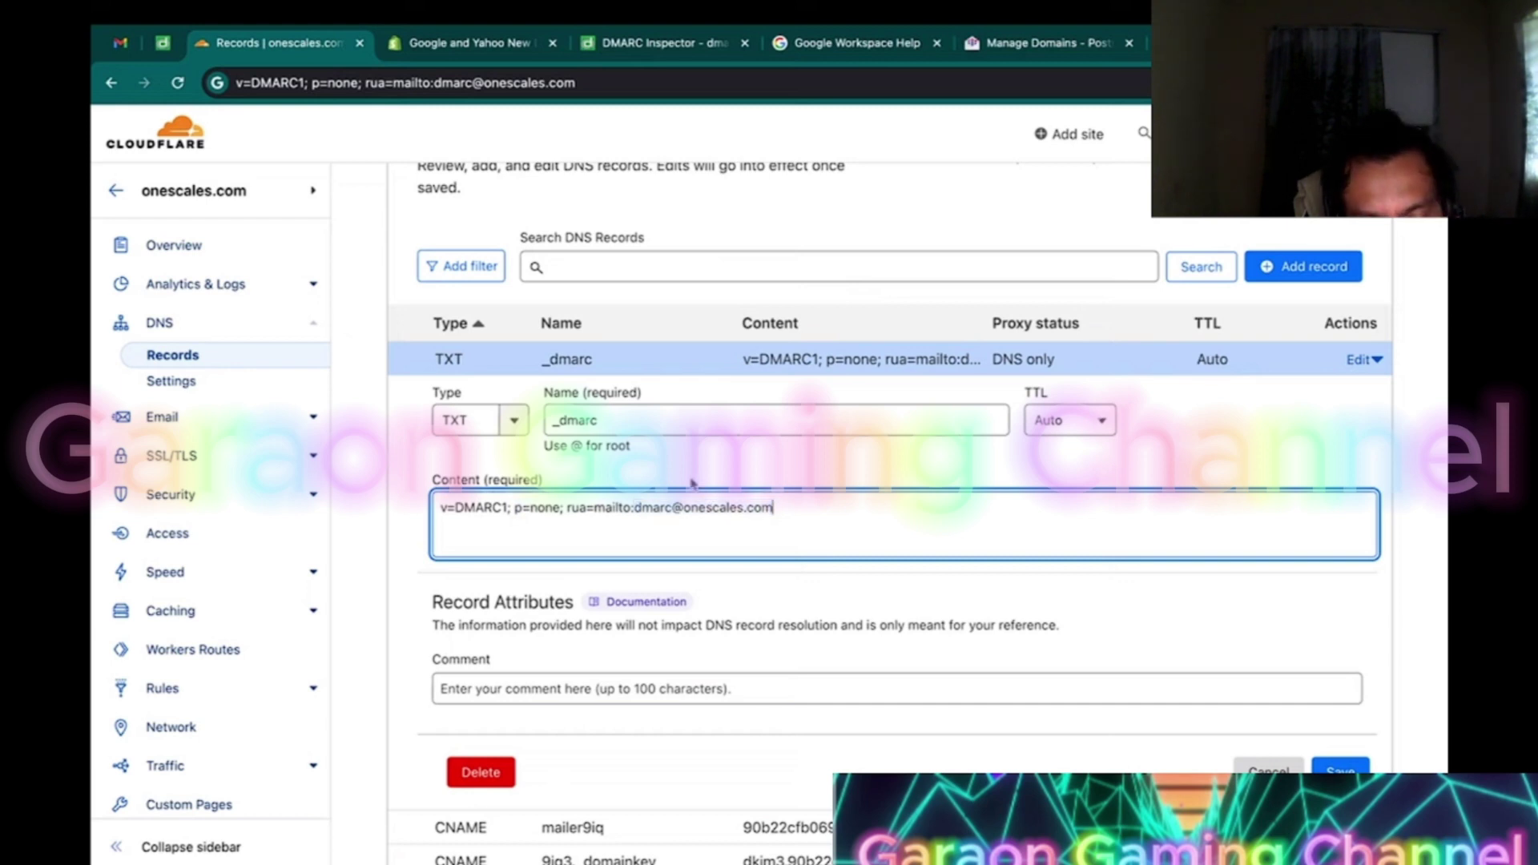
left_click_drag(635, 505, 671, 505)
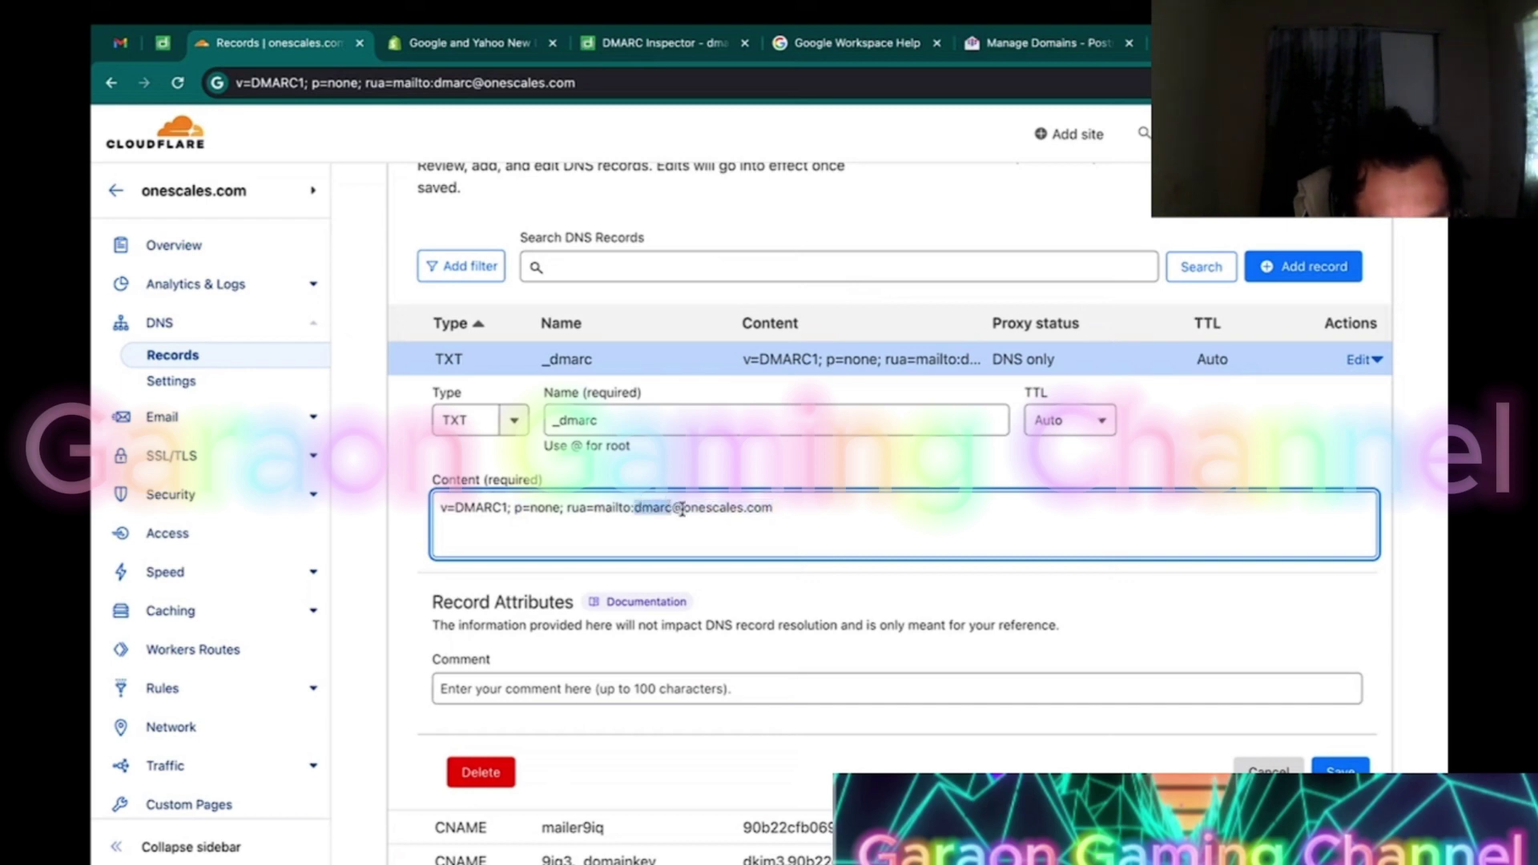
left_click(777, 507)
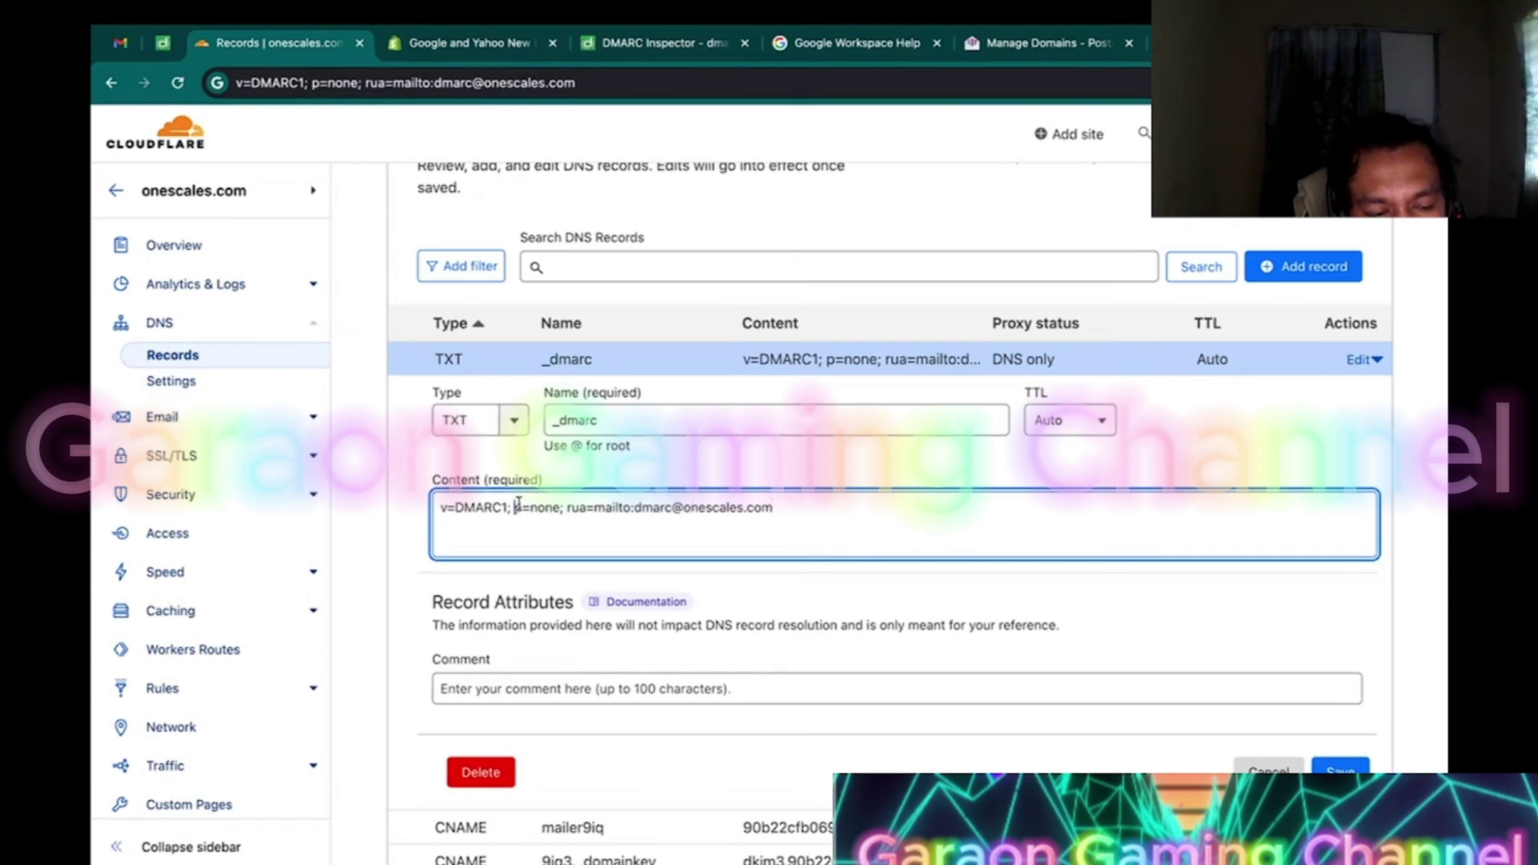
left_click_drag(517, 503, 556, 502)
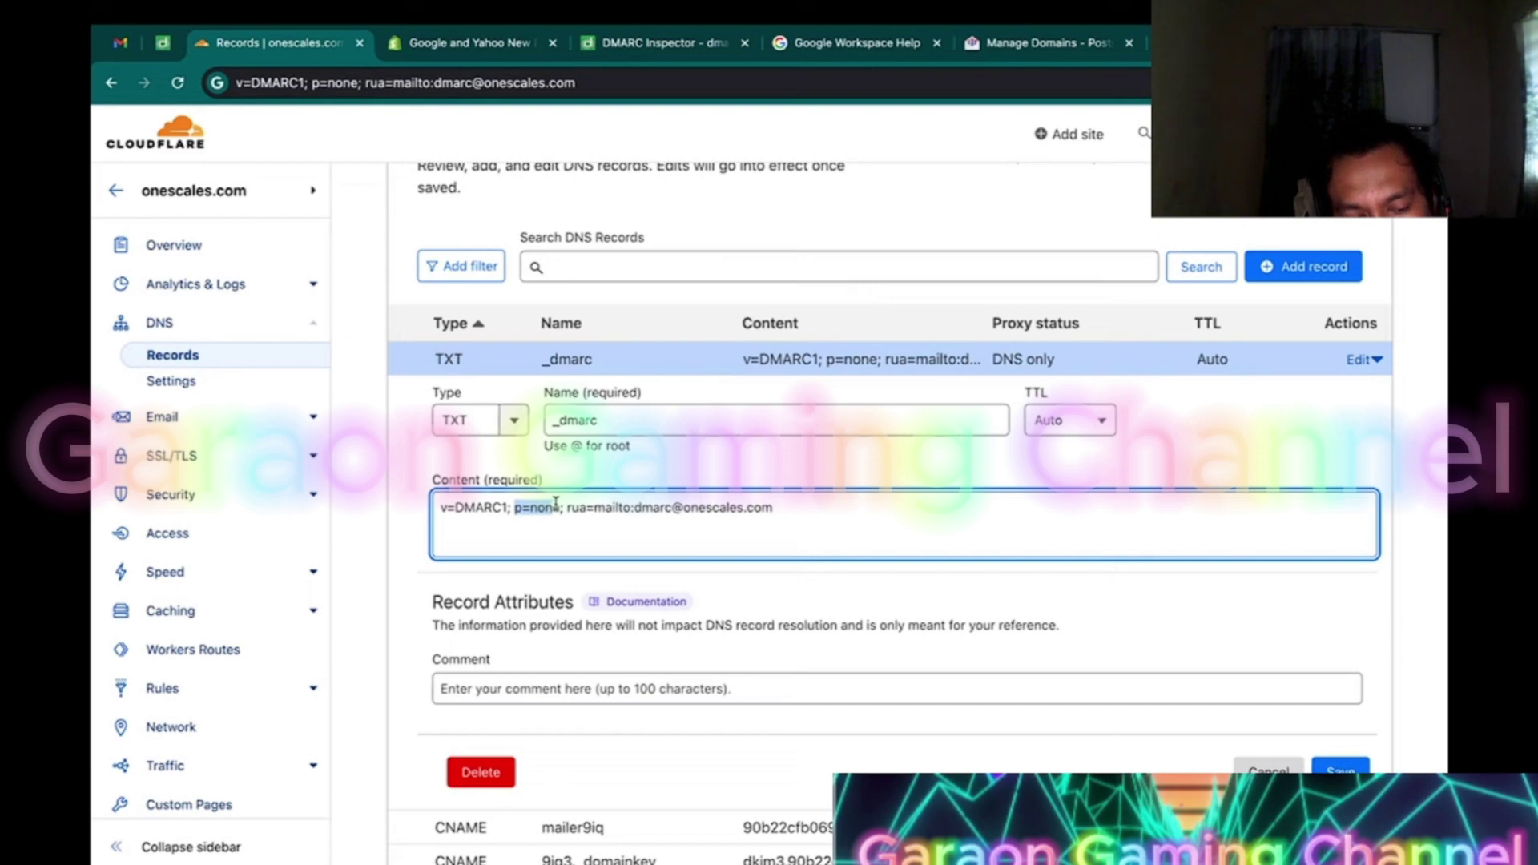
left_click(556, 503)
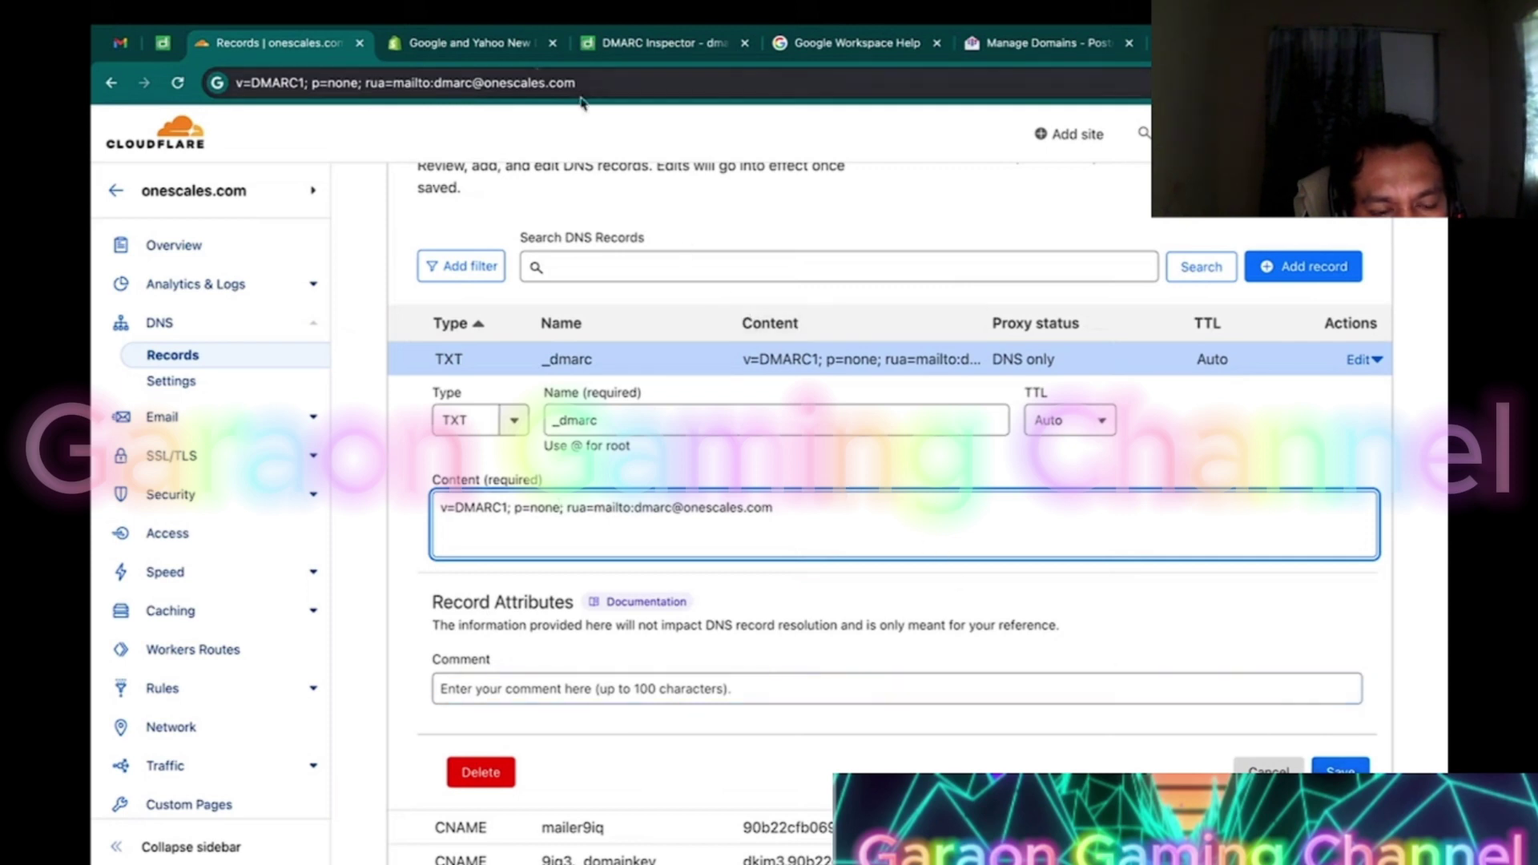
Check the sender email's authentication status in Shopify's notification settings, then return to Cloudflare and save the _dmarc record.
left_click(505, 46)
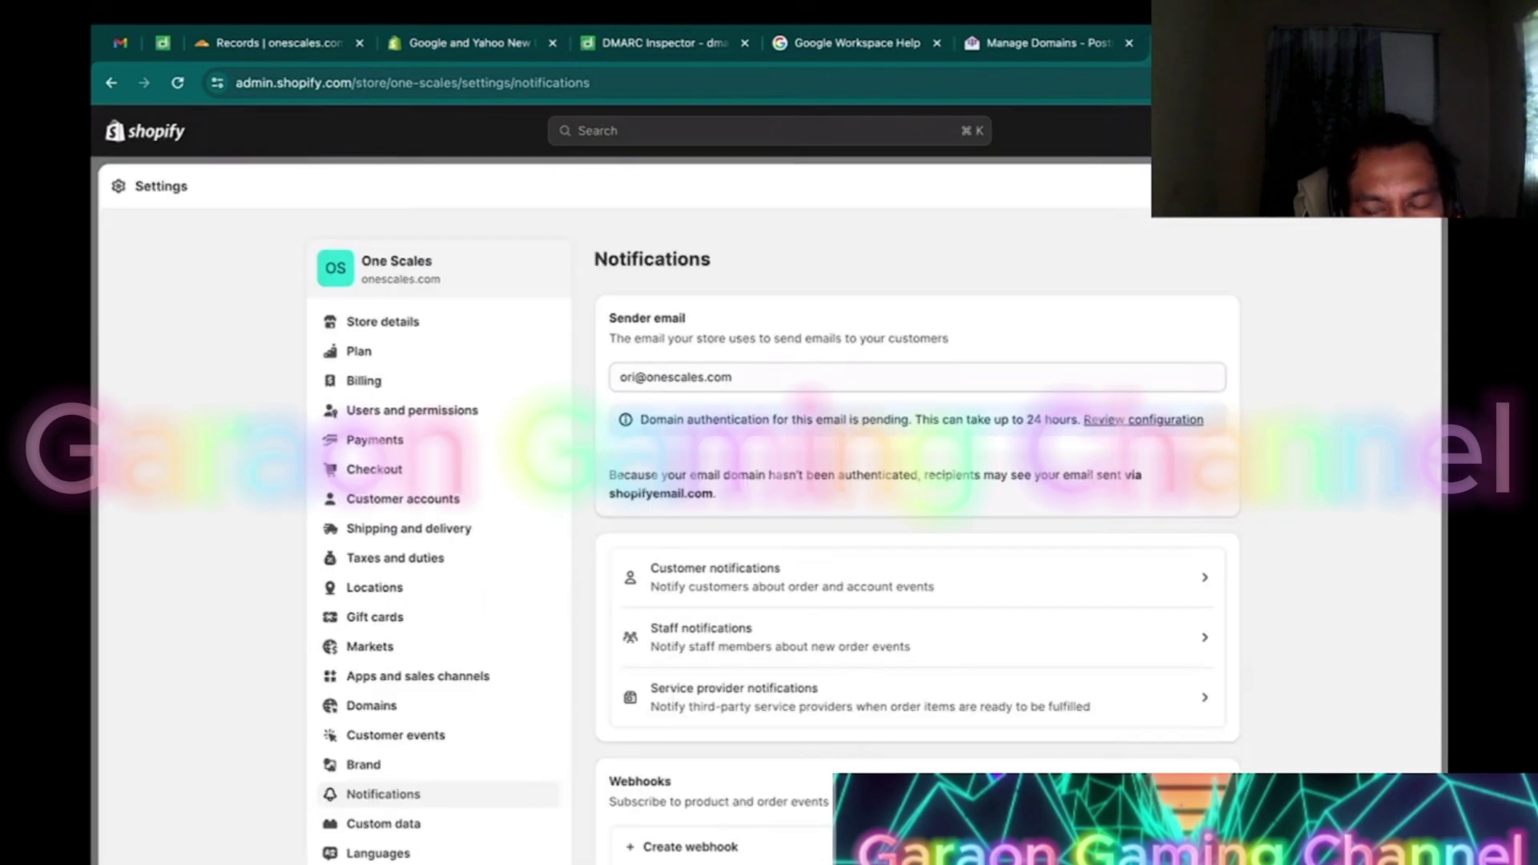
left_click(276, 44)
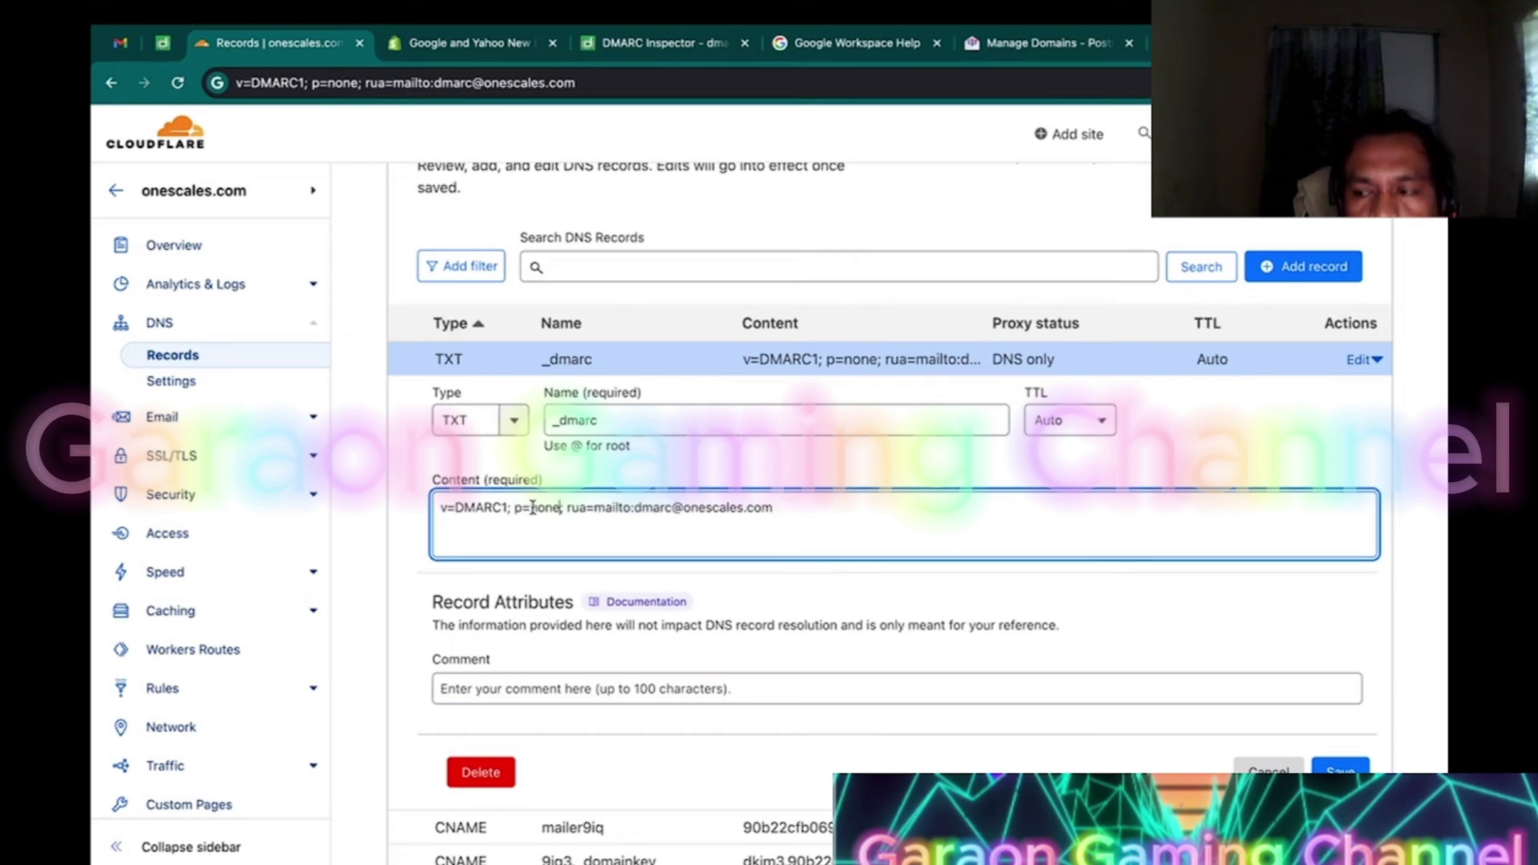
left_click(1340, 771)
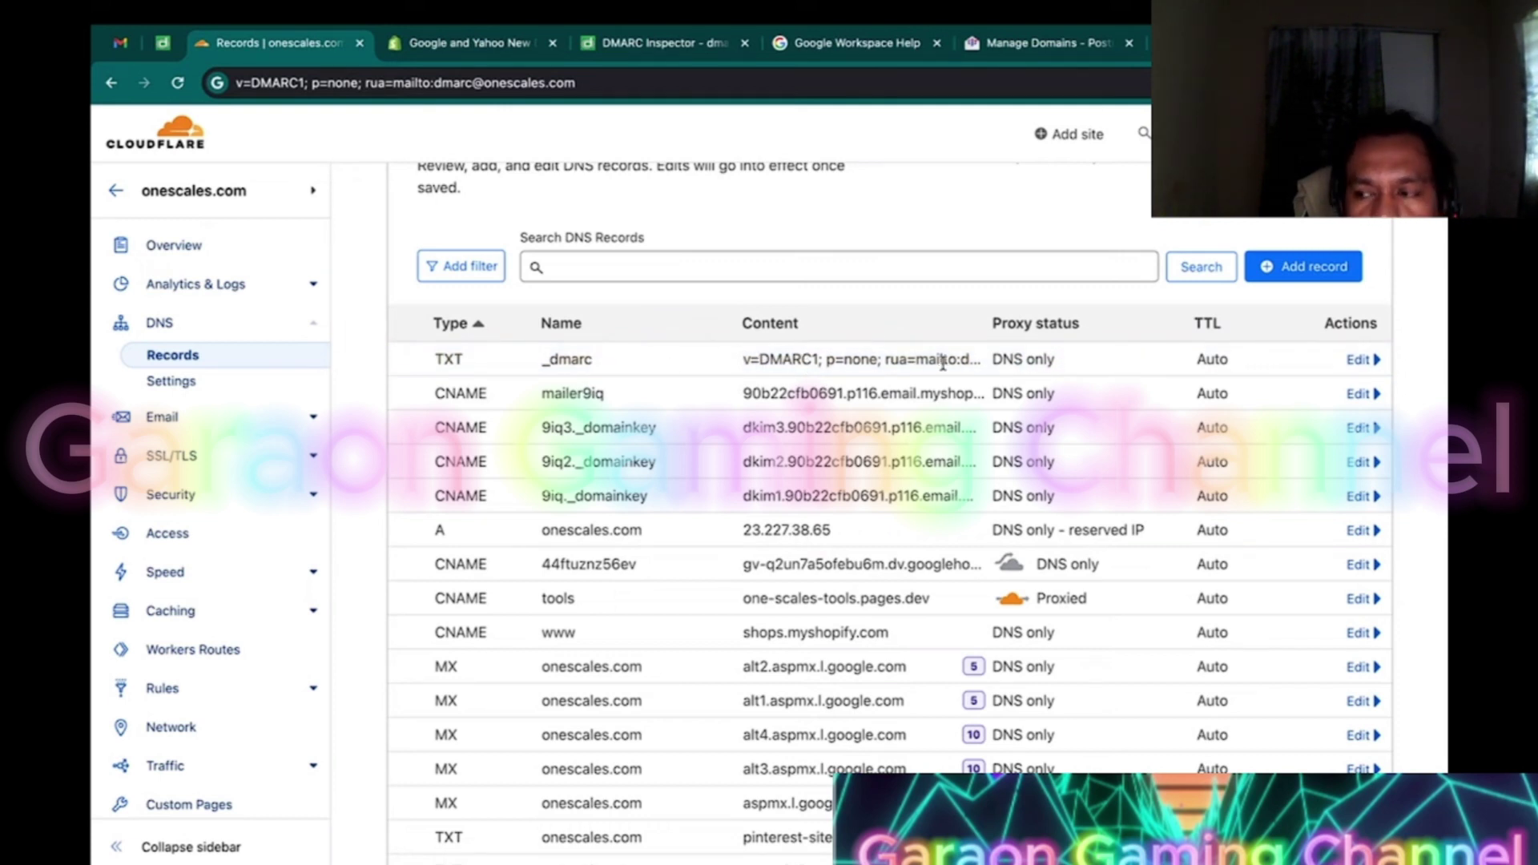
Reopen the _dmarc TXT record, review the report e-mail address in its content, and close the record.
left_click(1358, 360)
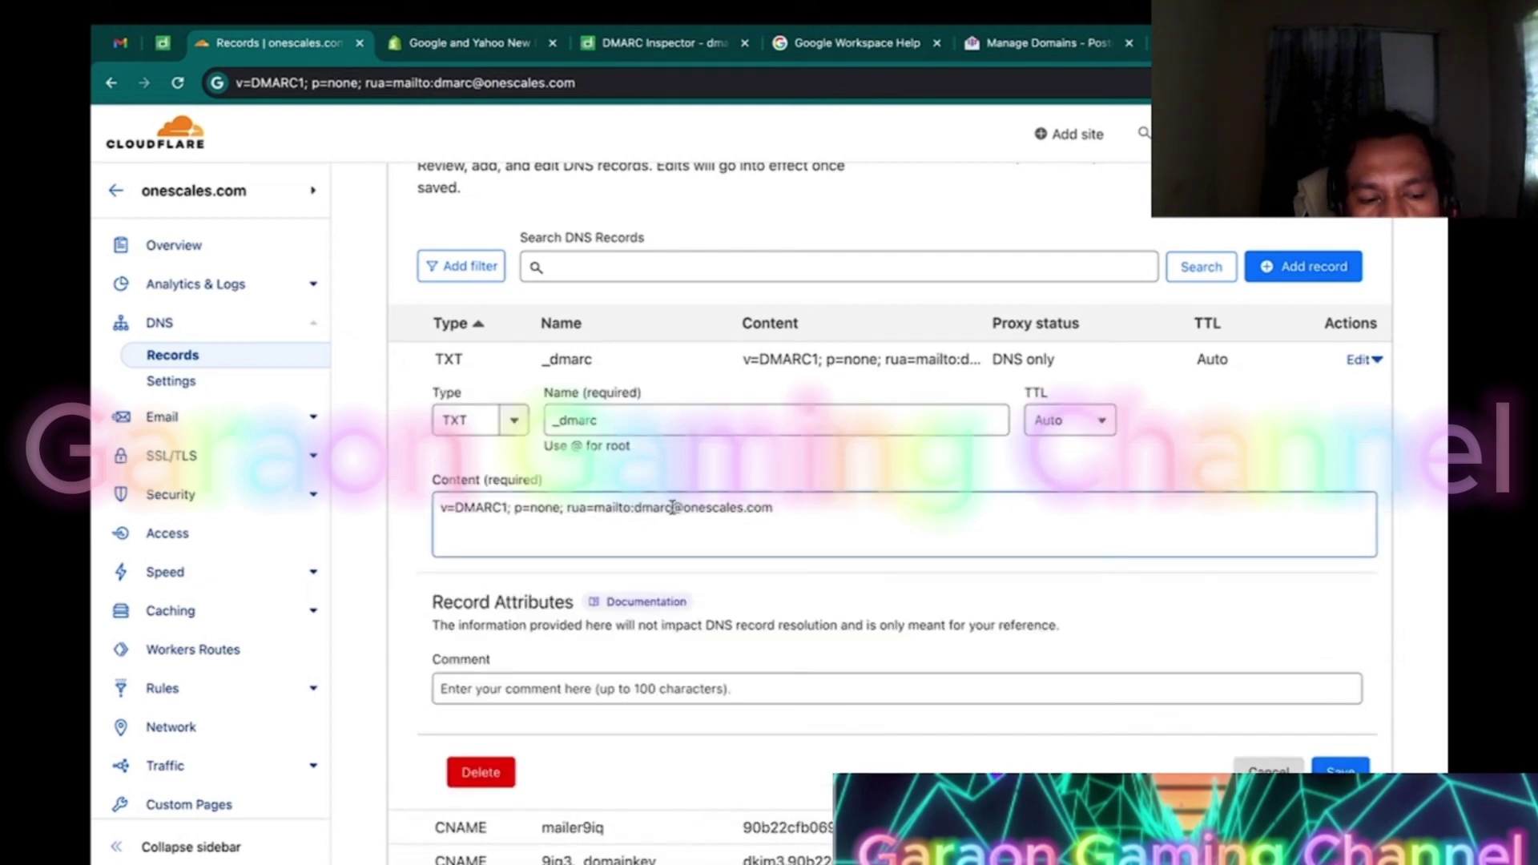
left_click_drag(634, 507, 786, 505)
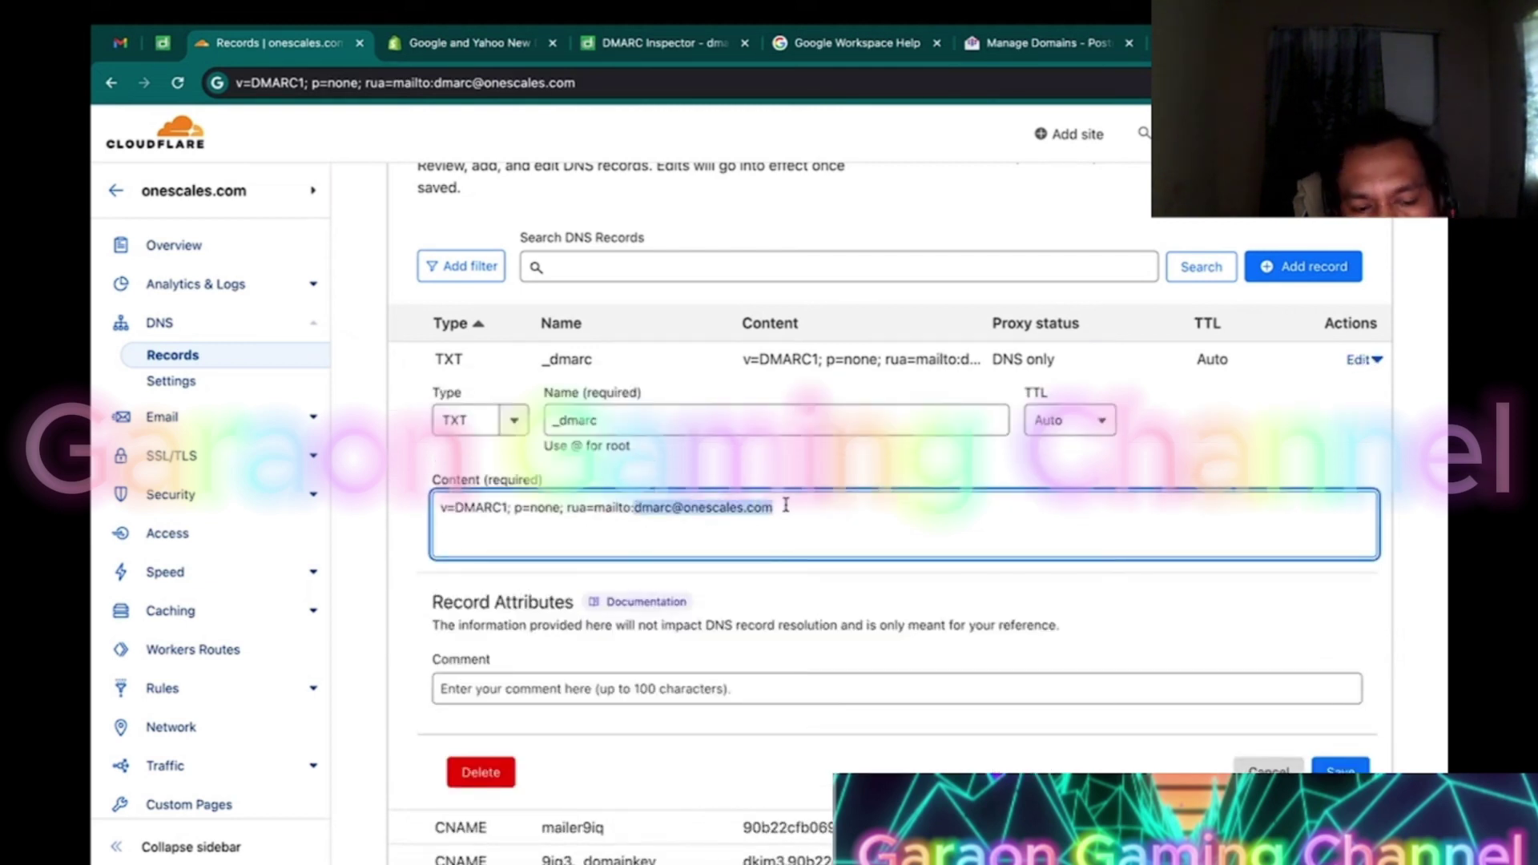
left_click(1246, 769)
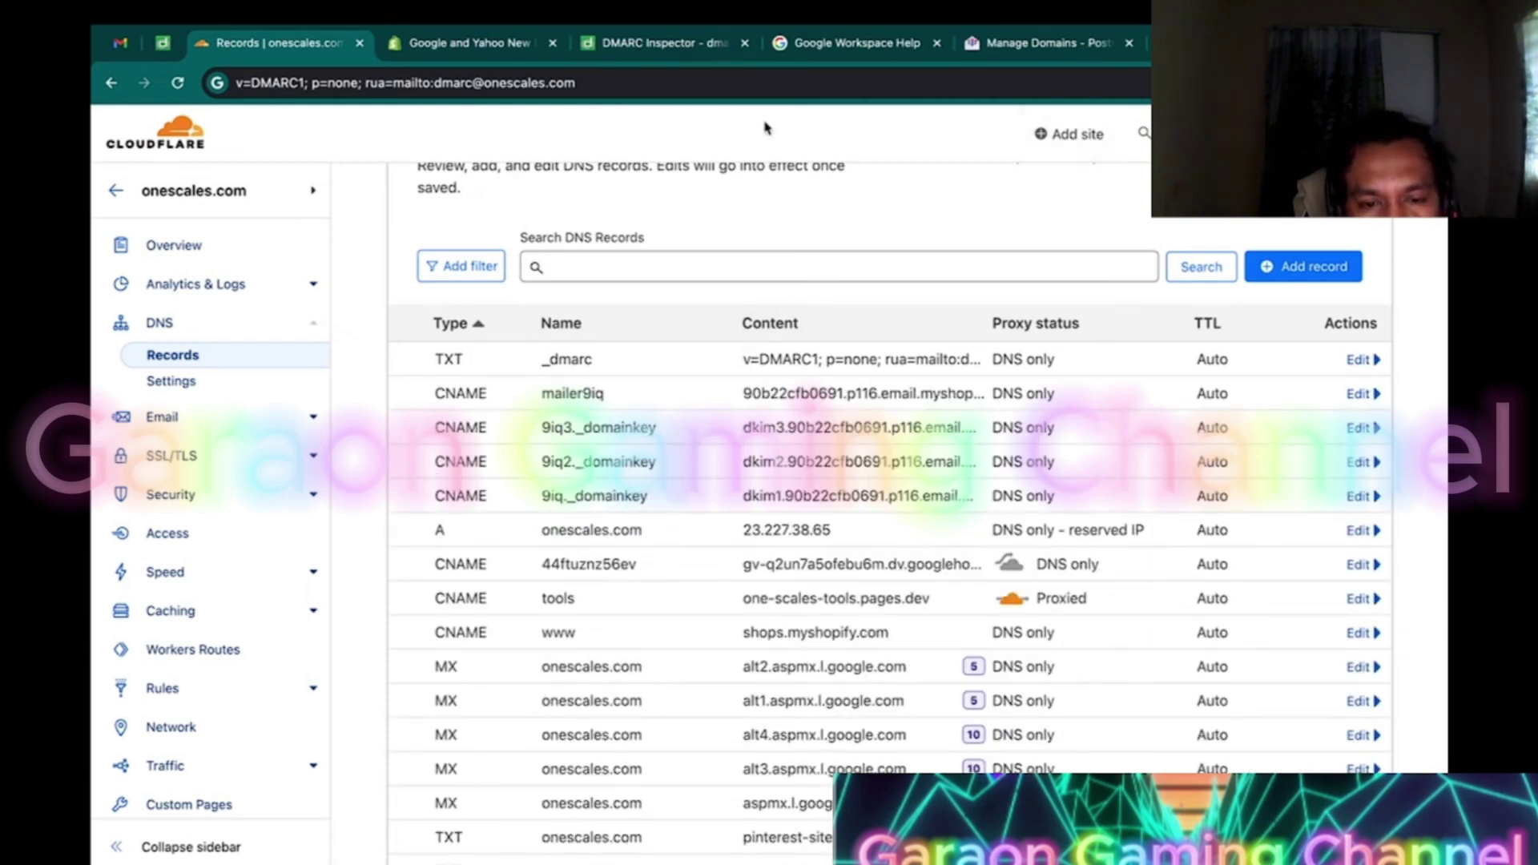
Switch to the Shopify Community announcement and review the domain authentication and DMARC policy requirements.
left_click(492, 38)
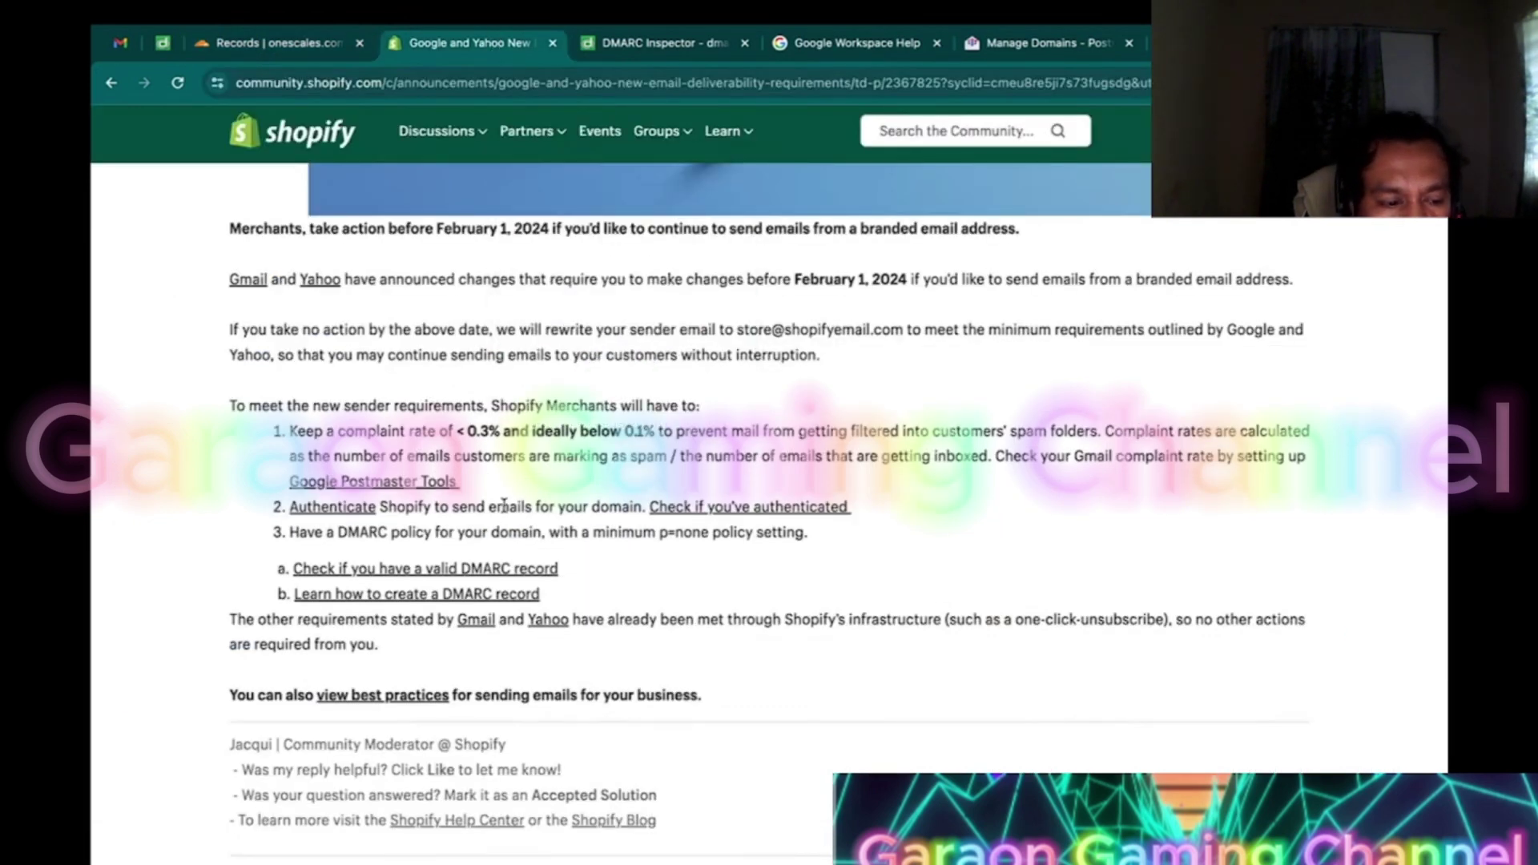
triple_click(533, 512)
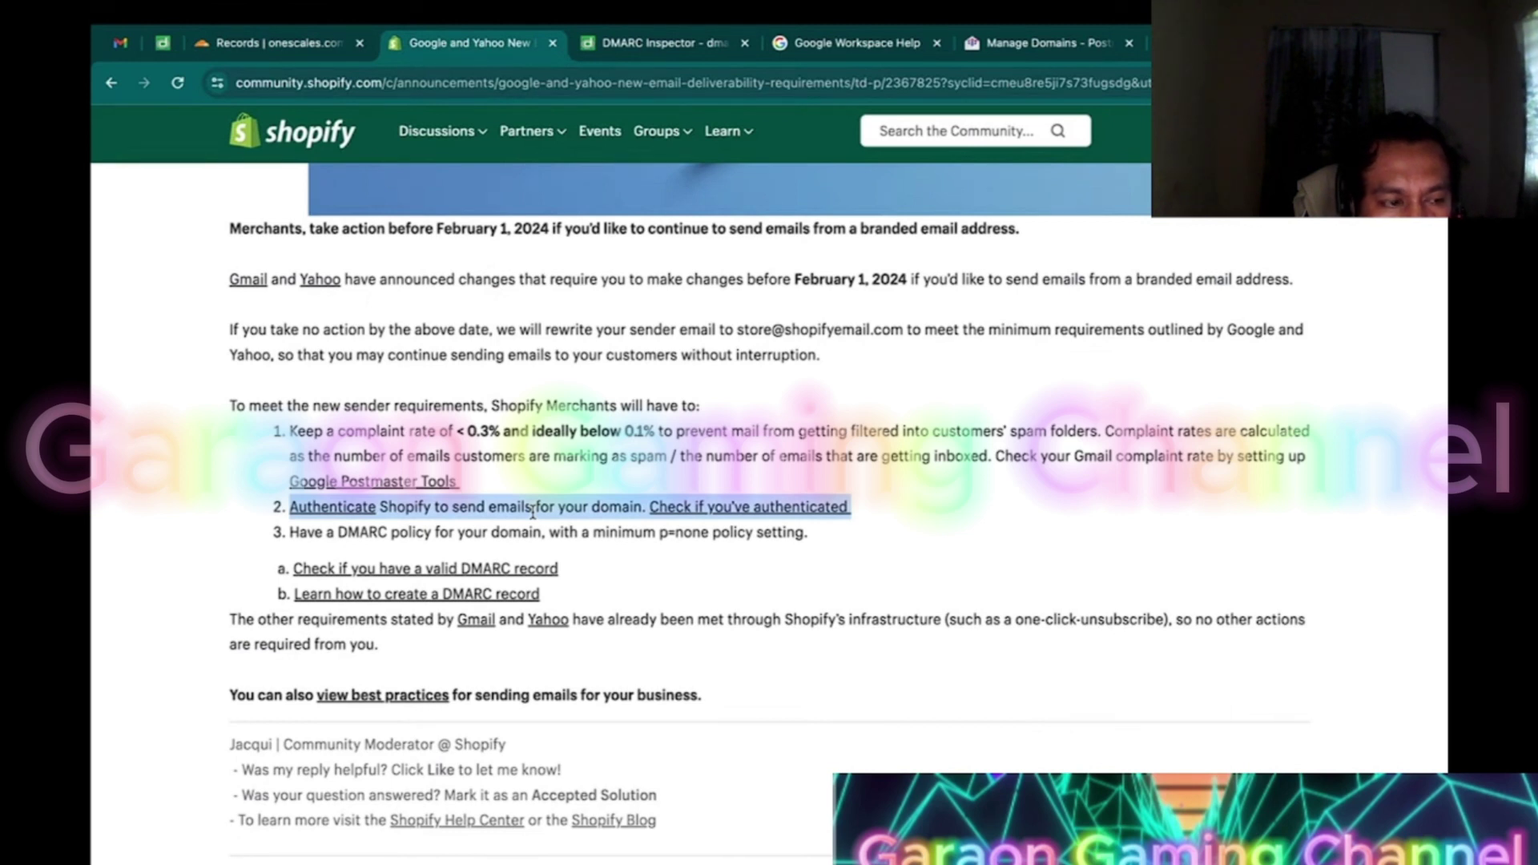
triple_click(473, 533)
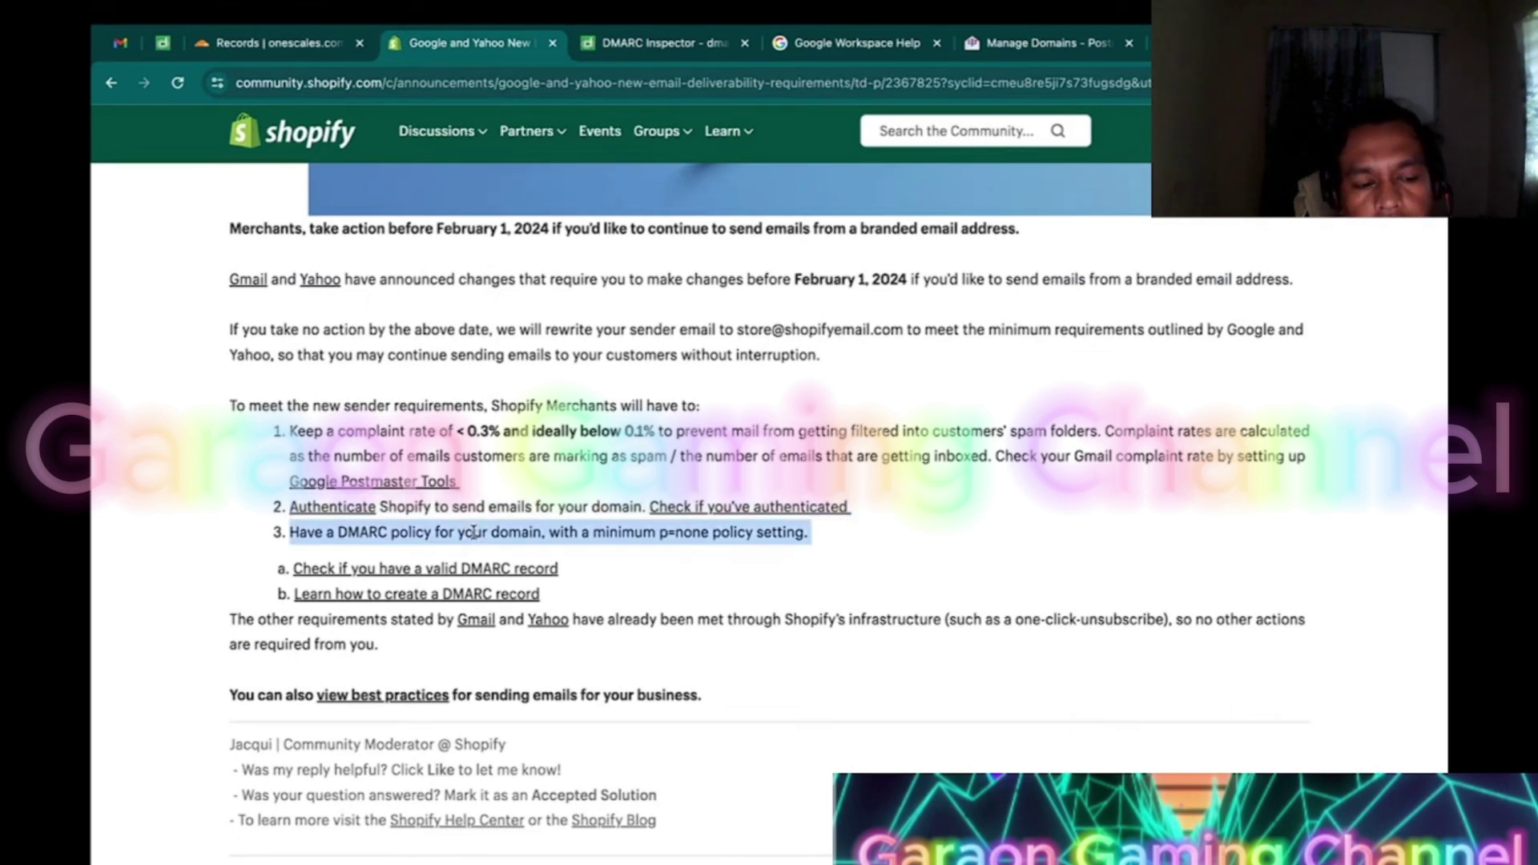
Switch to dmarcian's DMARC Inspector and try to inspect the domain onescales.com.
left_click(666, 50)
left_click_drag(255, 84, 465, 90)
left_click(476, 234)
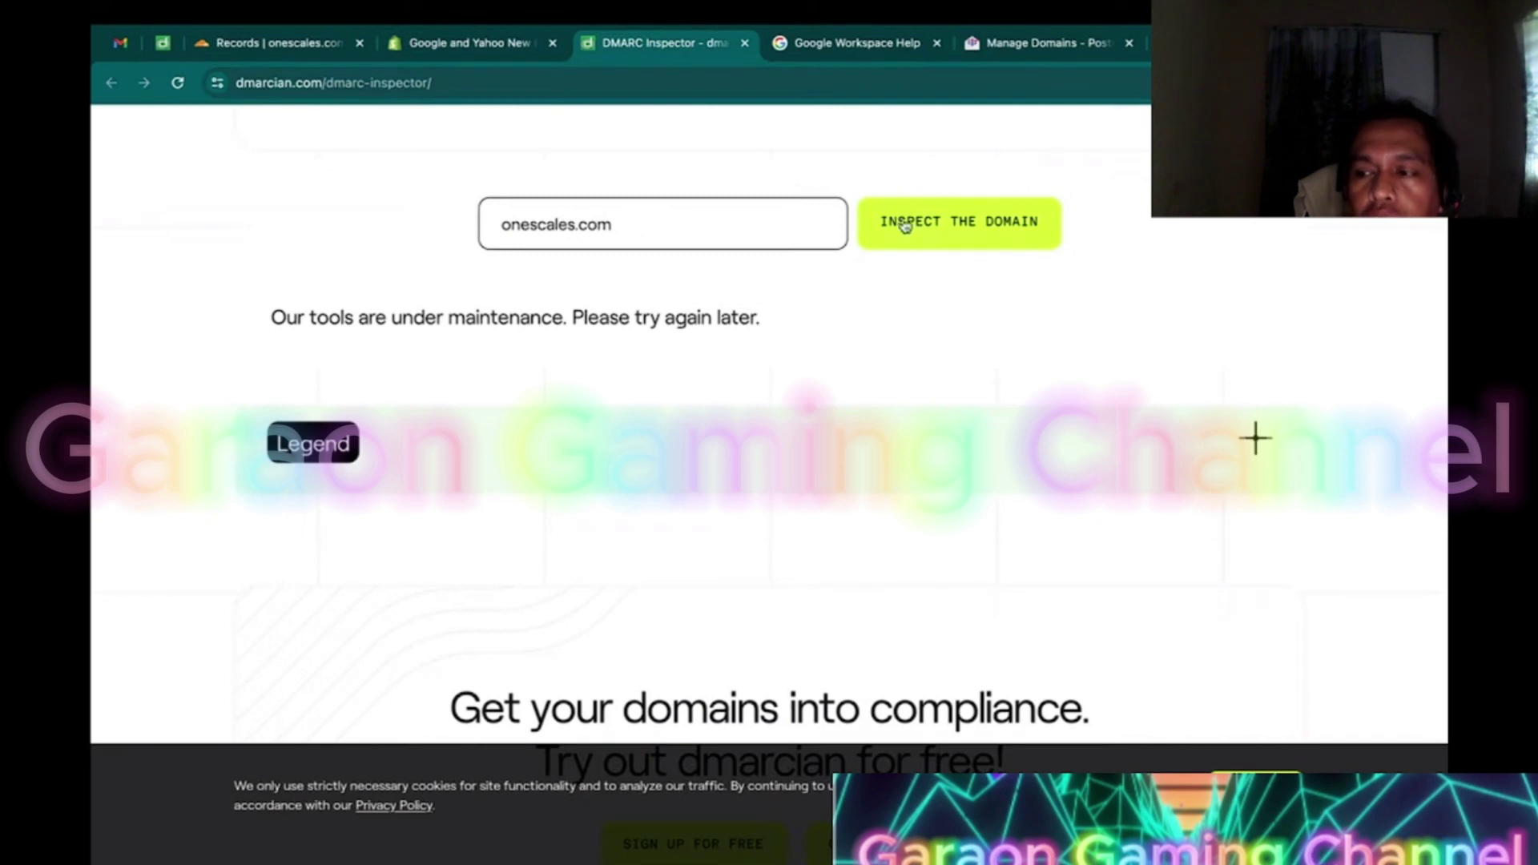
left_click(953, 223)
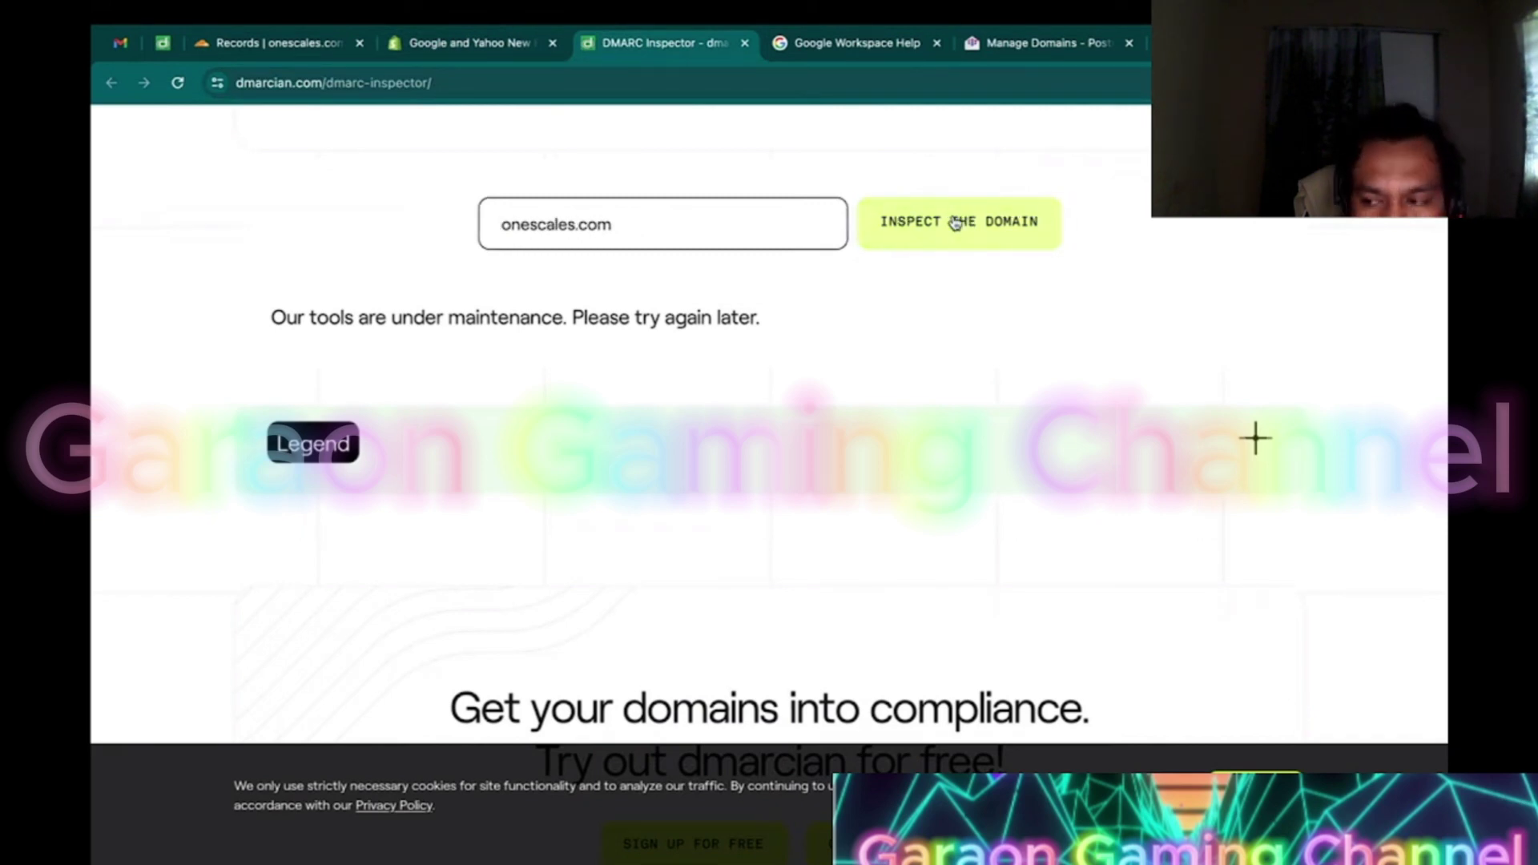
Reload the DMARC Inspector, inspect the domain onescales.com, and read the verdict on its DMARC record.
left_click(666, 86)
key("Return")
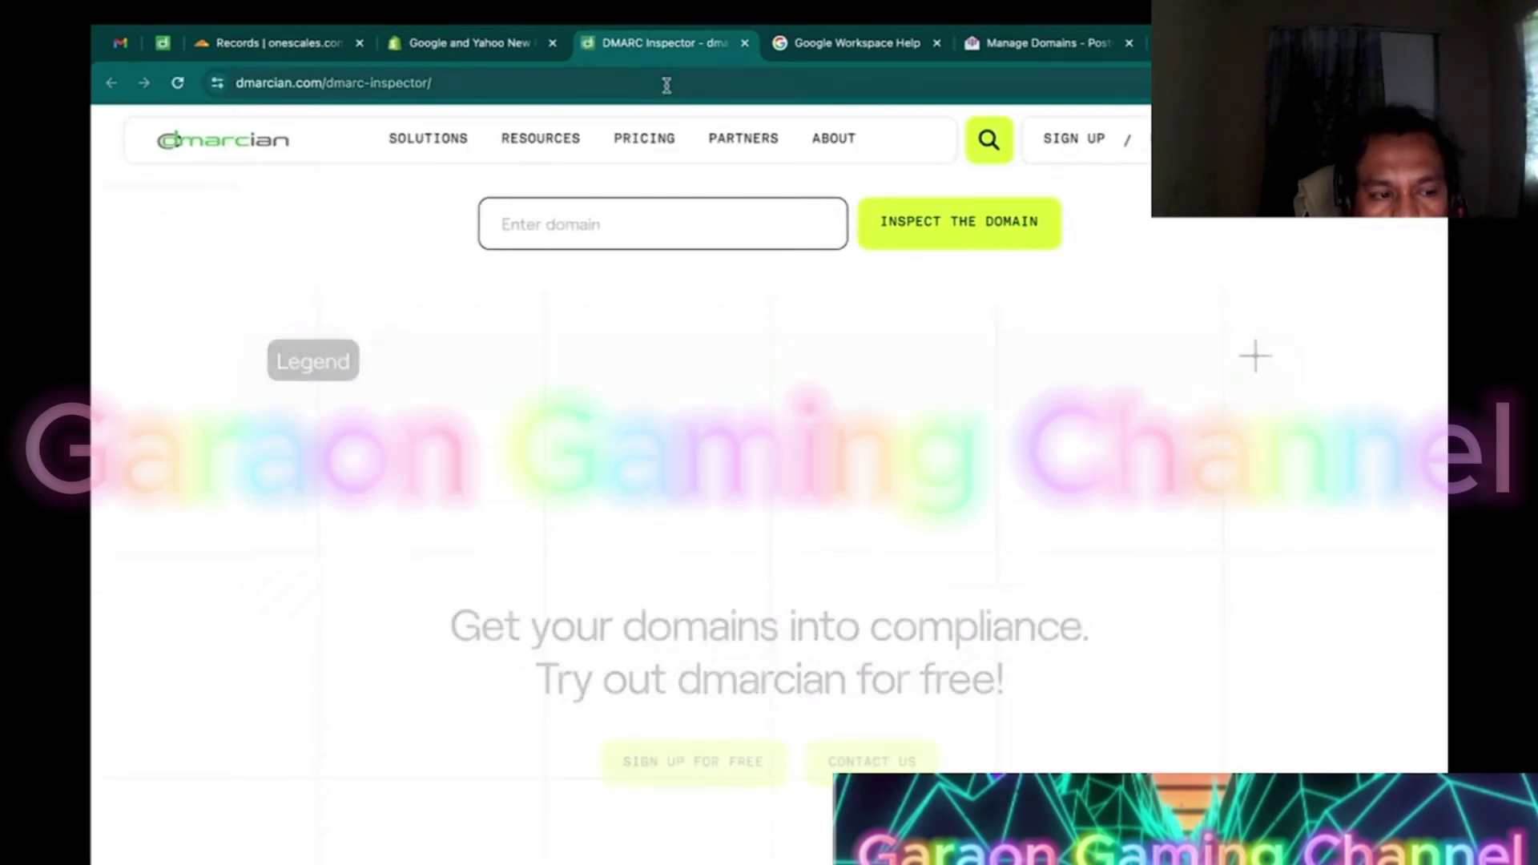
left_click(628, 224)
type("onescales.co")
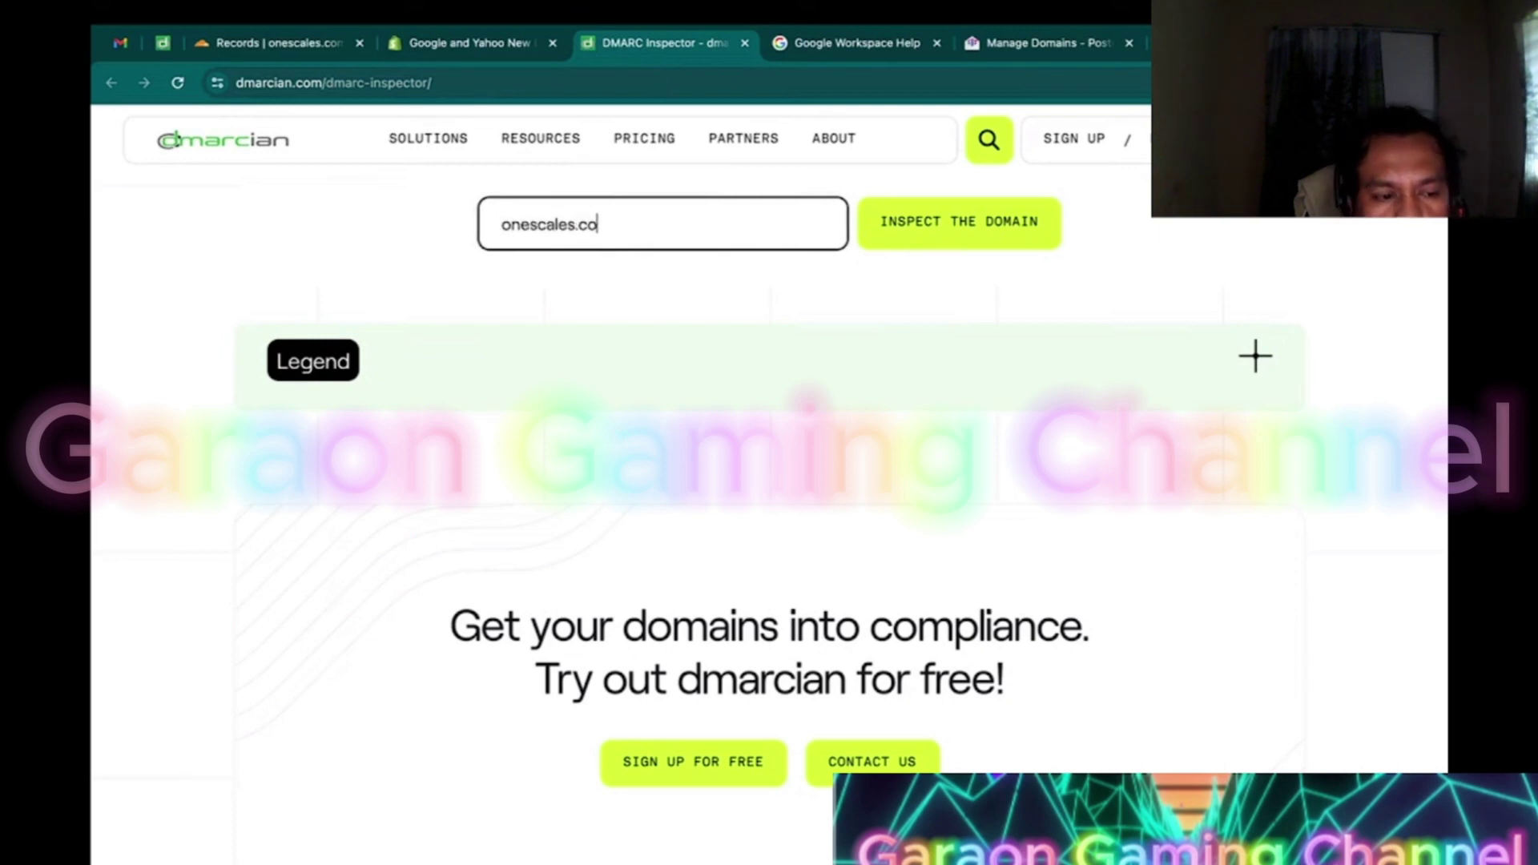
type("m")
left_click(884, 231)
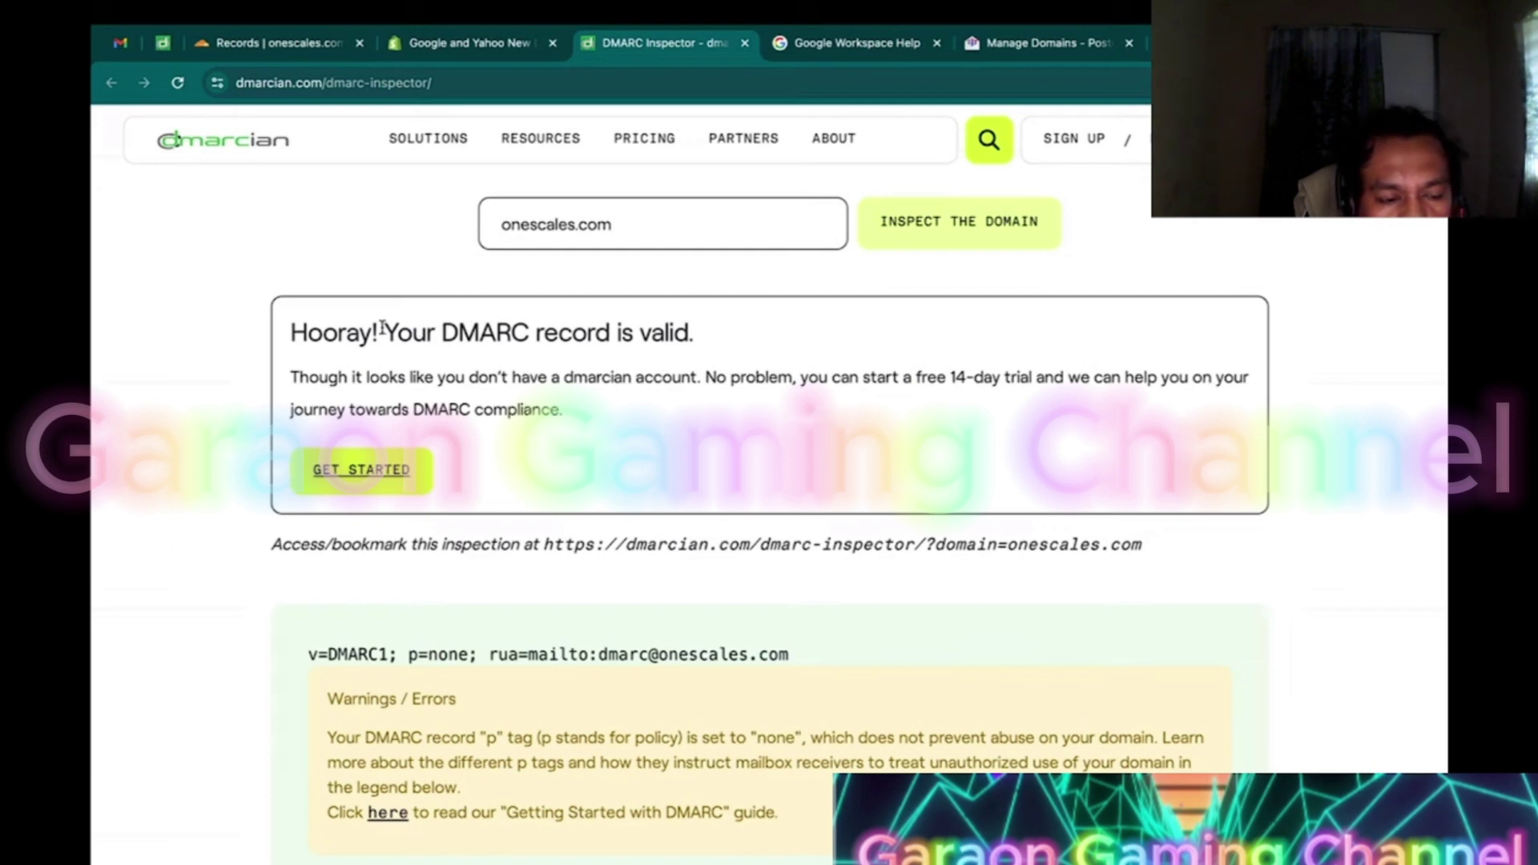
left_click_drag(383, 332, 695, 331)
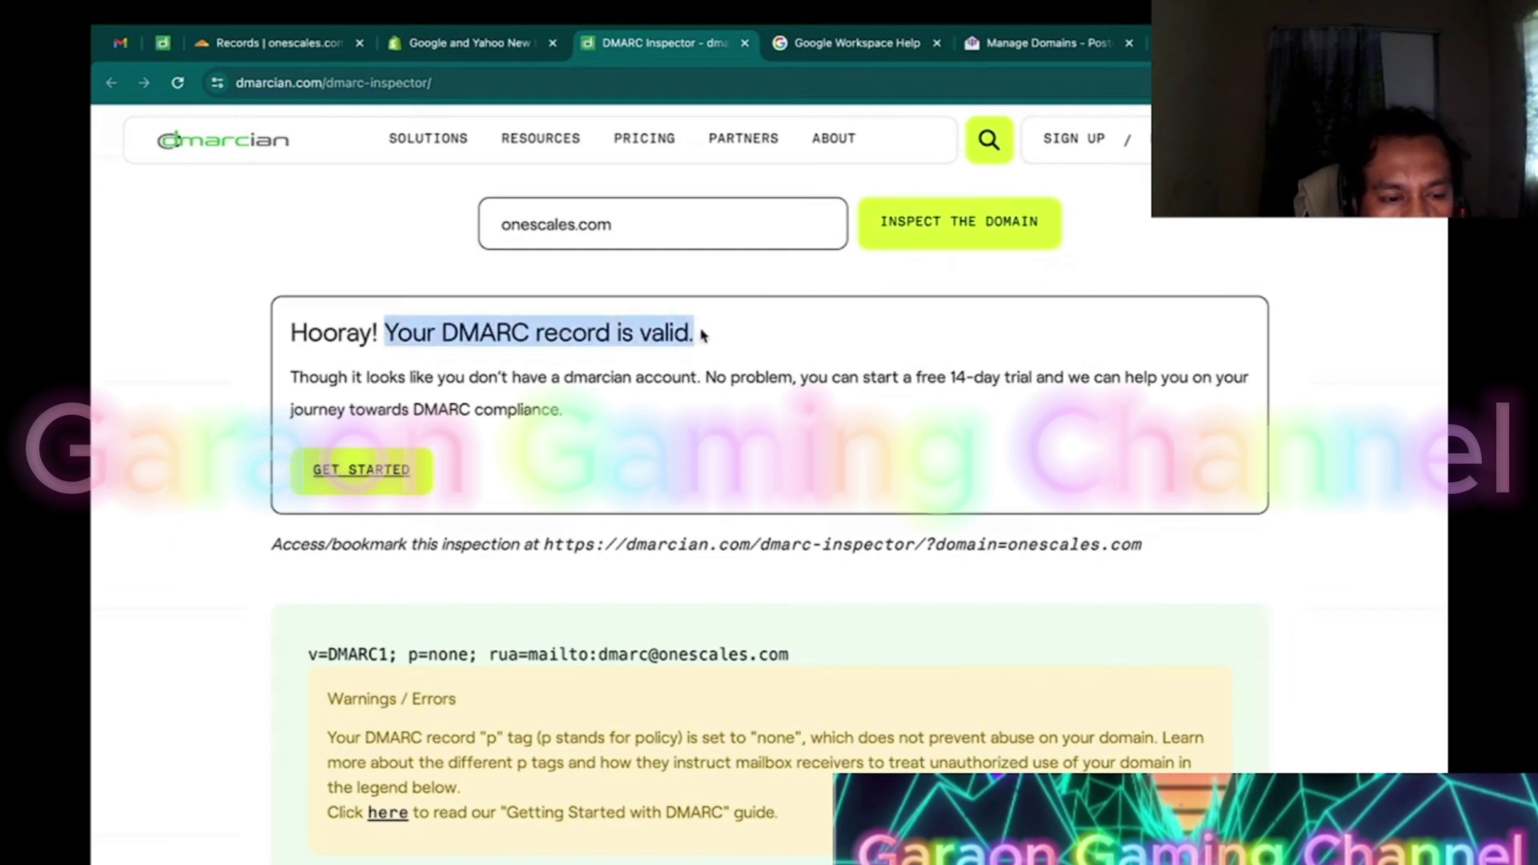
left_click(701, 334)
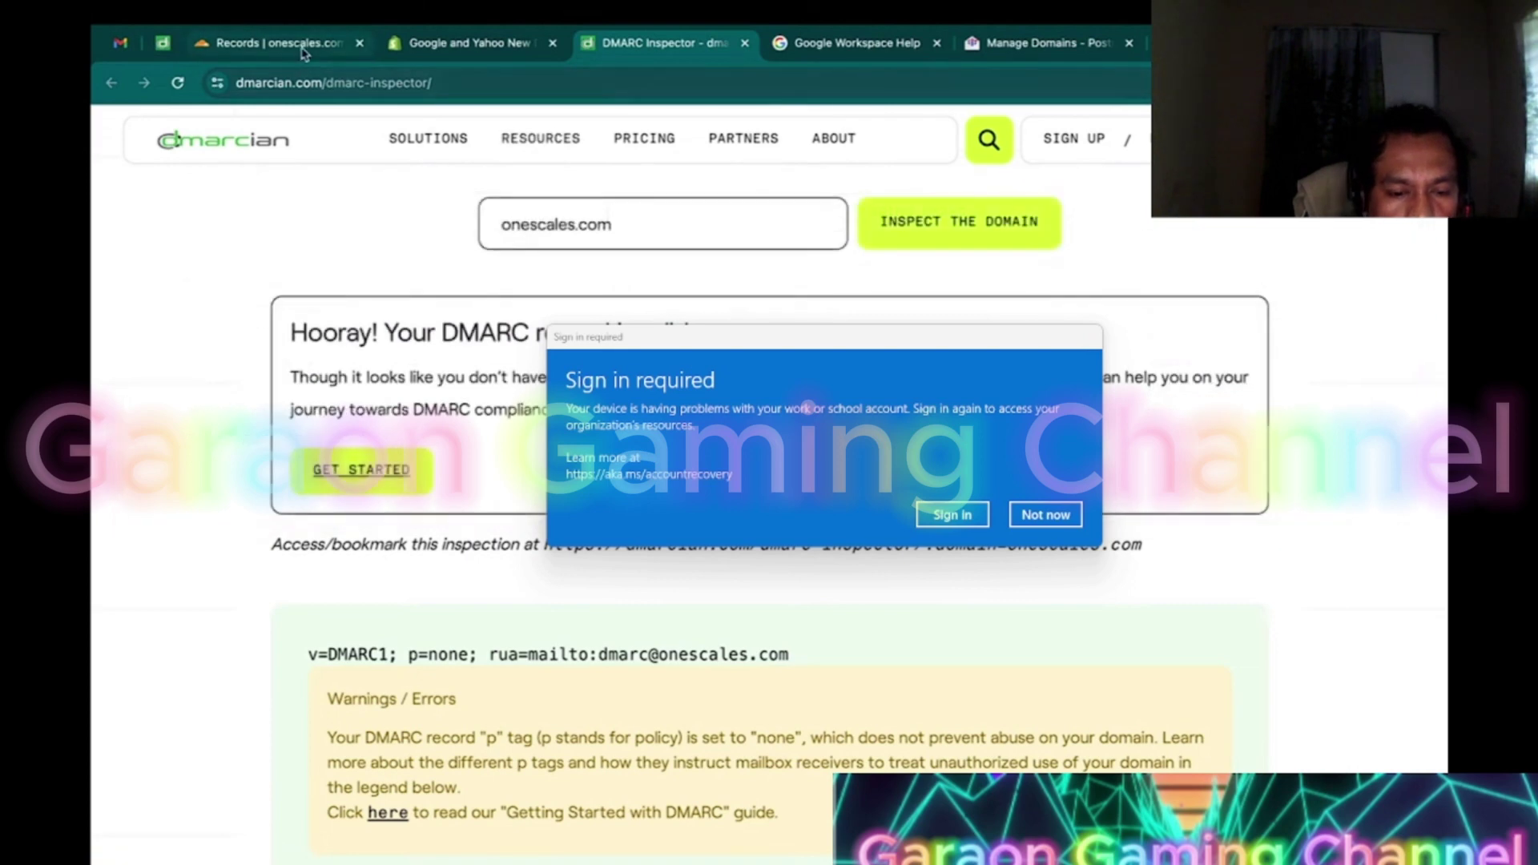
Return to Cloudflare's DNS records, decline the work account sign-in, and review the _dmarc record's name.
left_click(303, 53)
left_click(1045, 515)
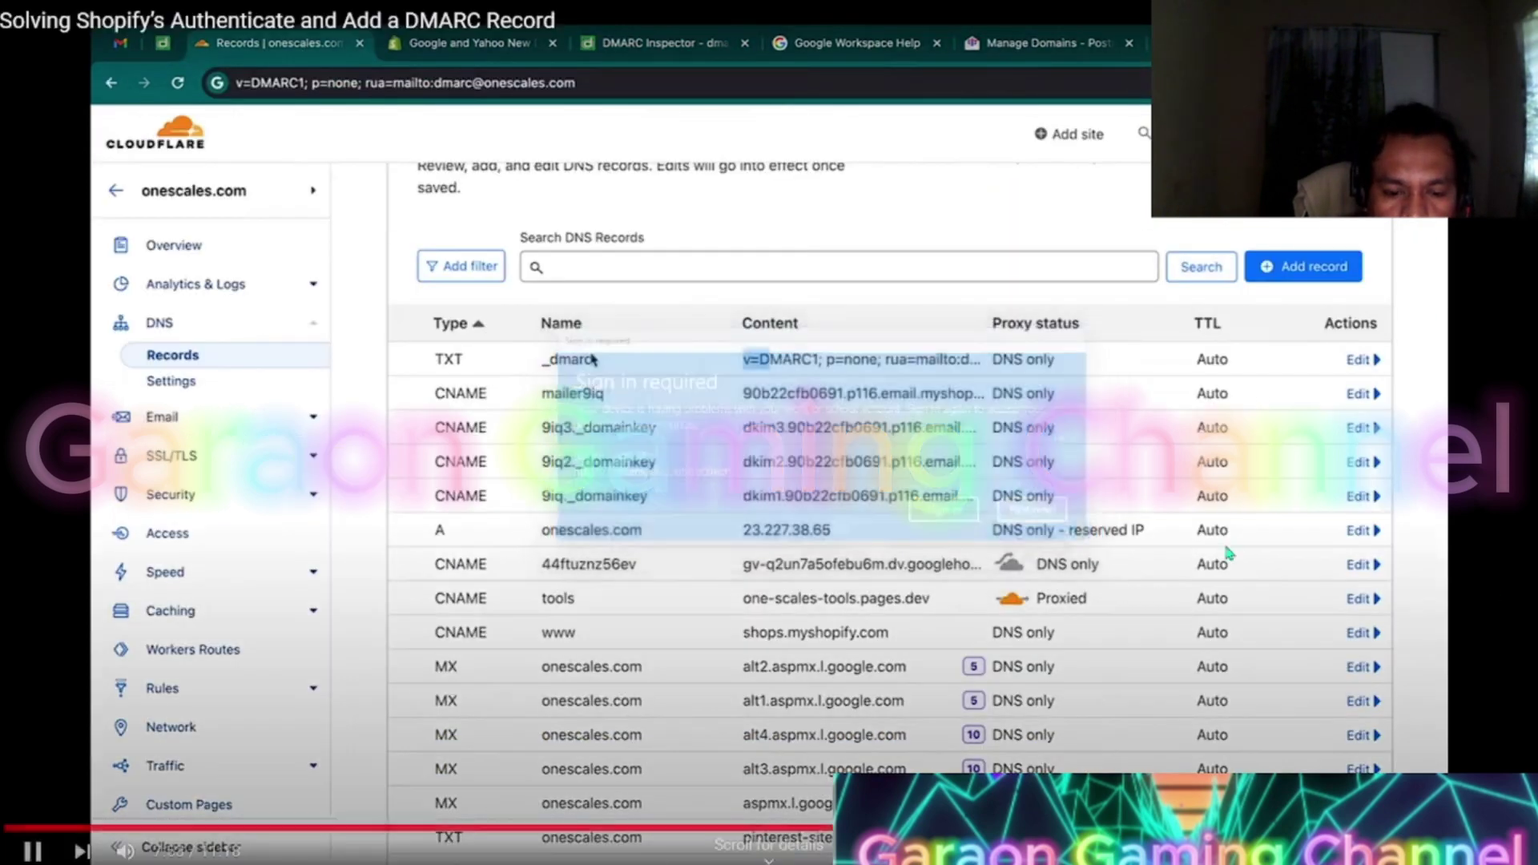
left_click_drag(592, 360, 540, 357)
Return to the Shopify Community announcement and review the complaint-rate requirement, including its 0.3% and 0.1% thresholds.
left_click(480, 44)
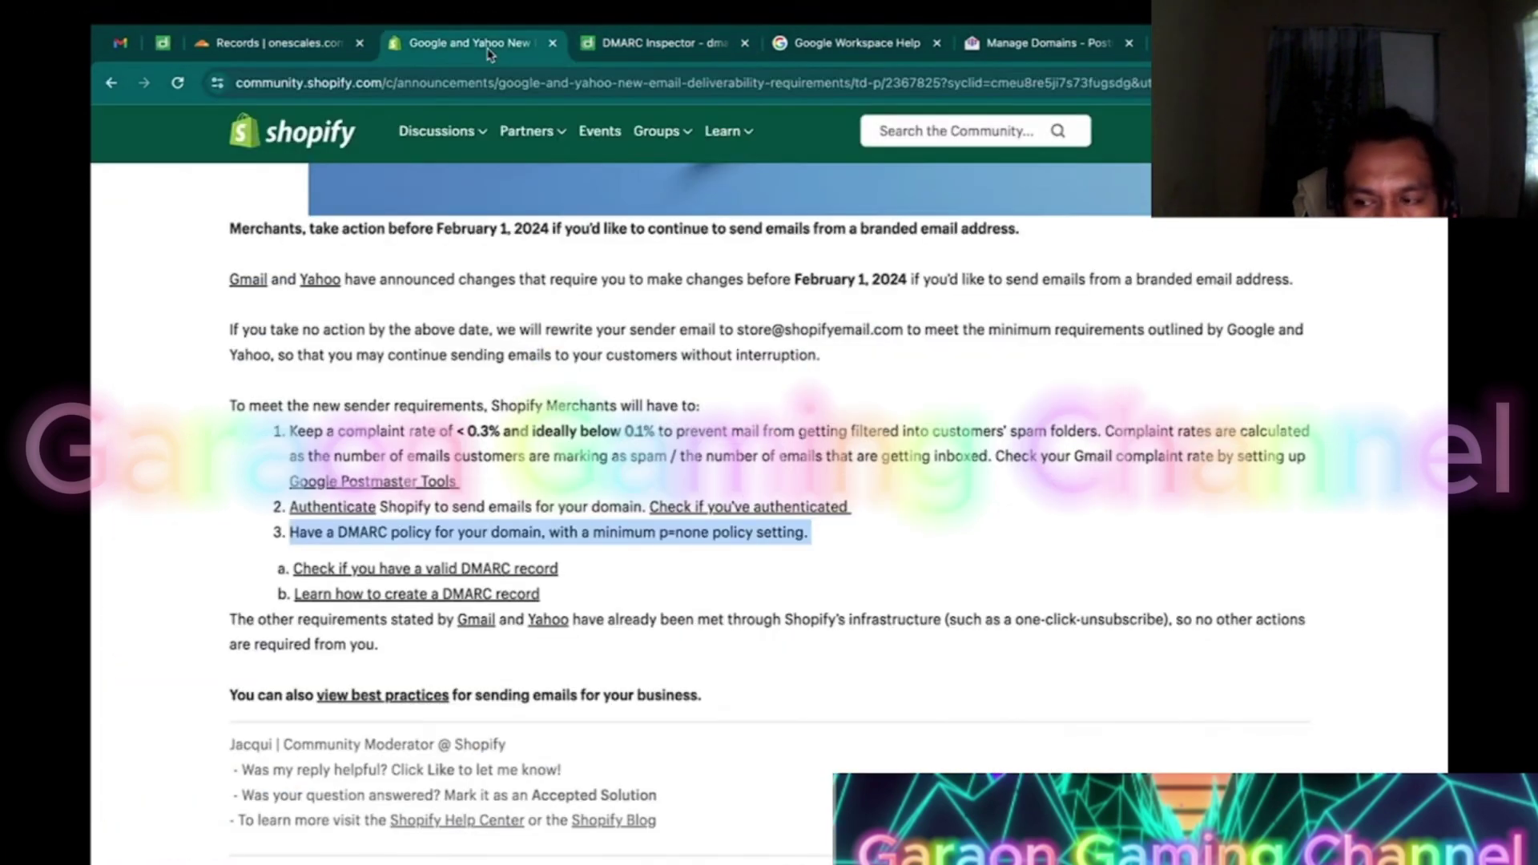
left_click(577, 484)
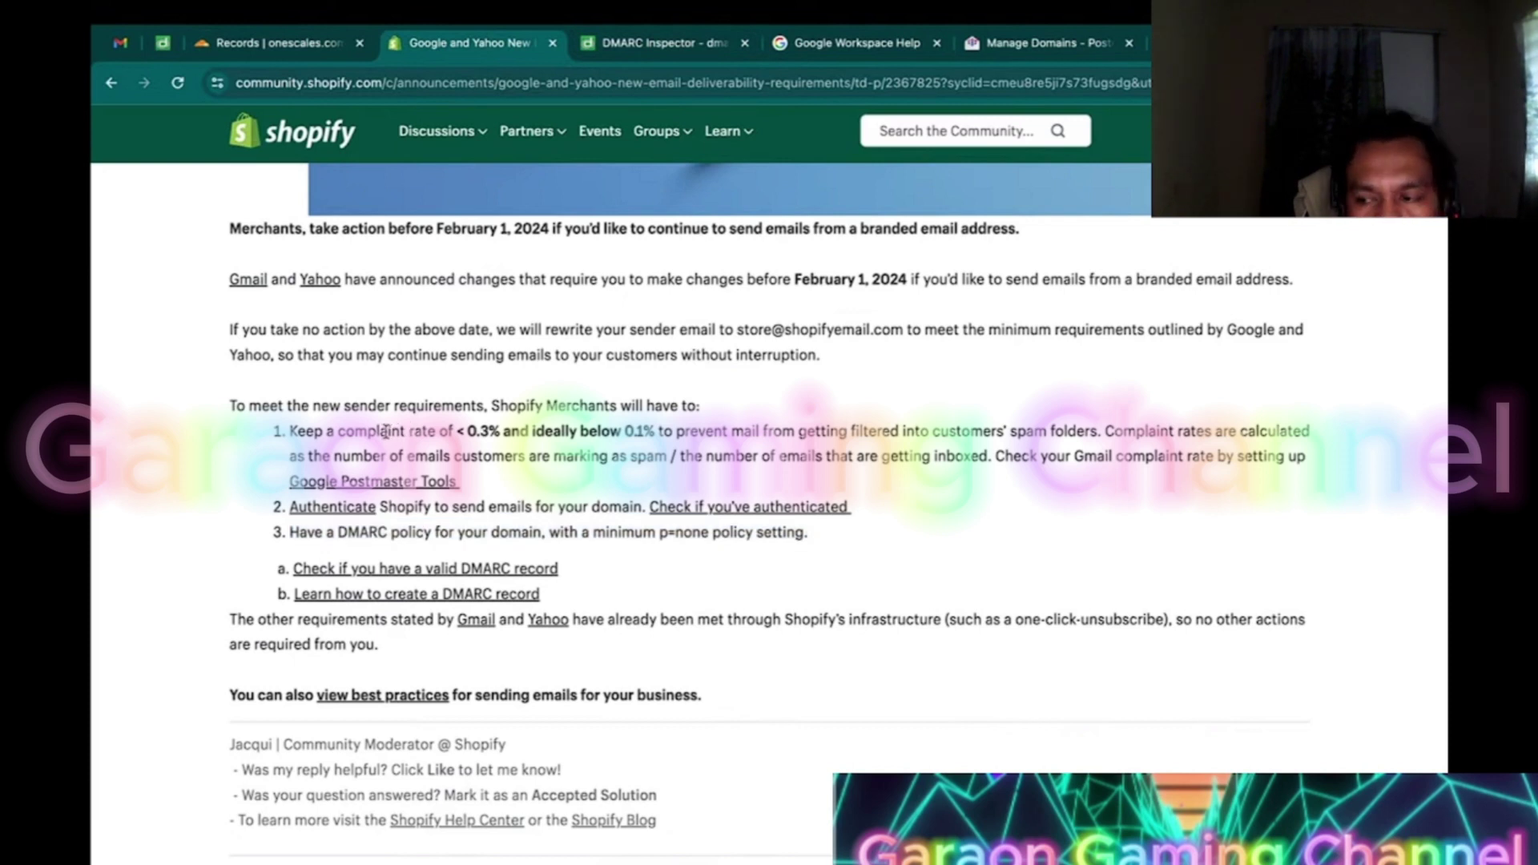
left_click_drag(382, 431, 496, 481)
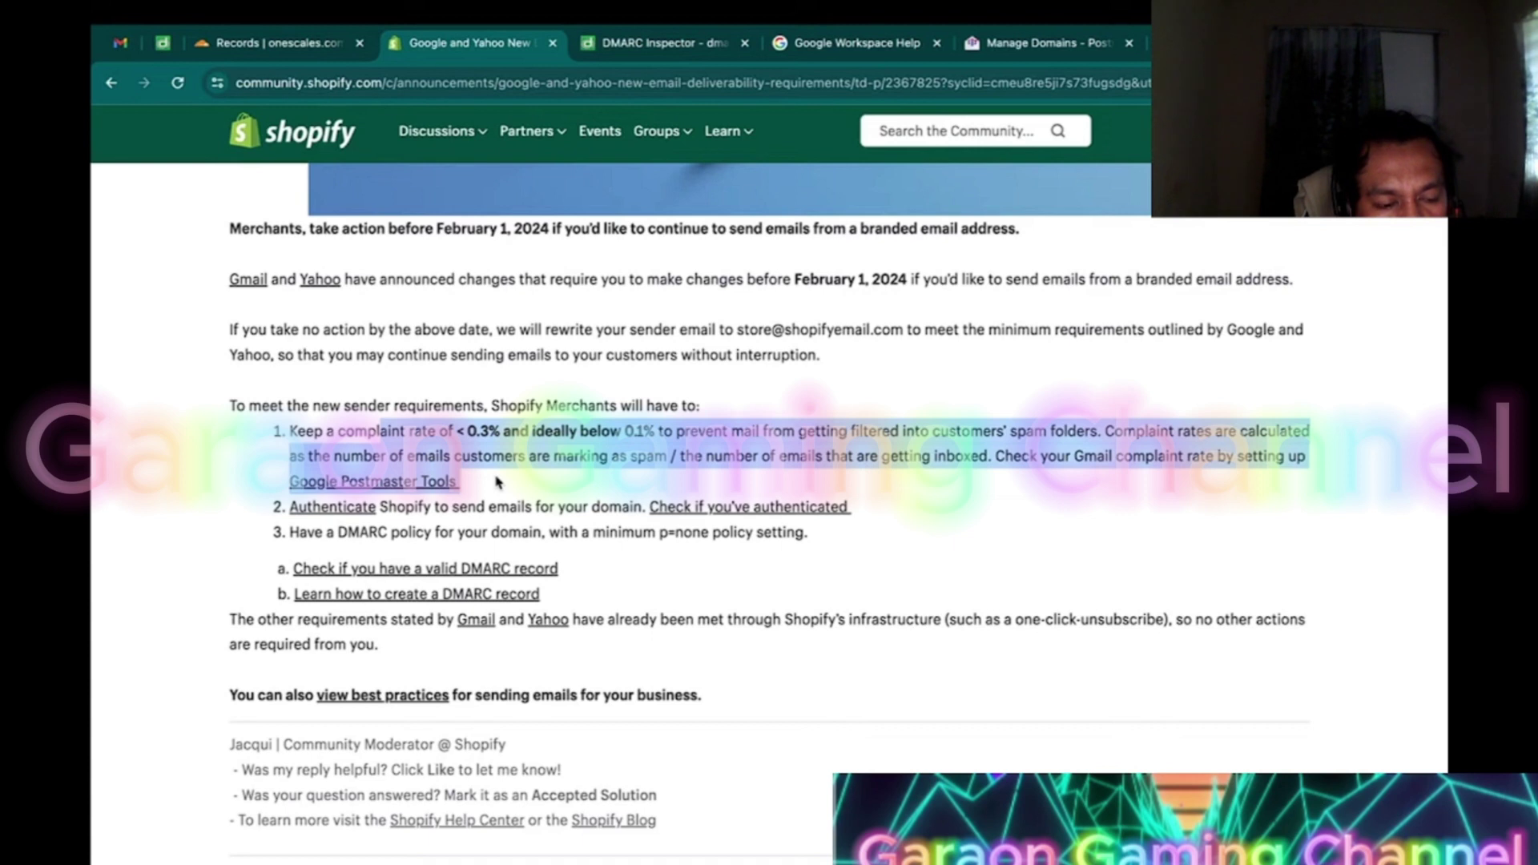
left_click(750, 463)
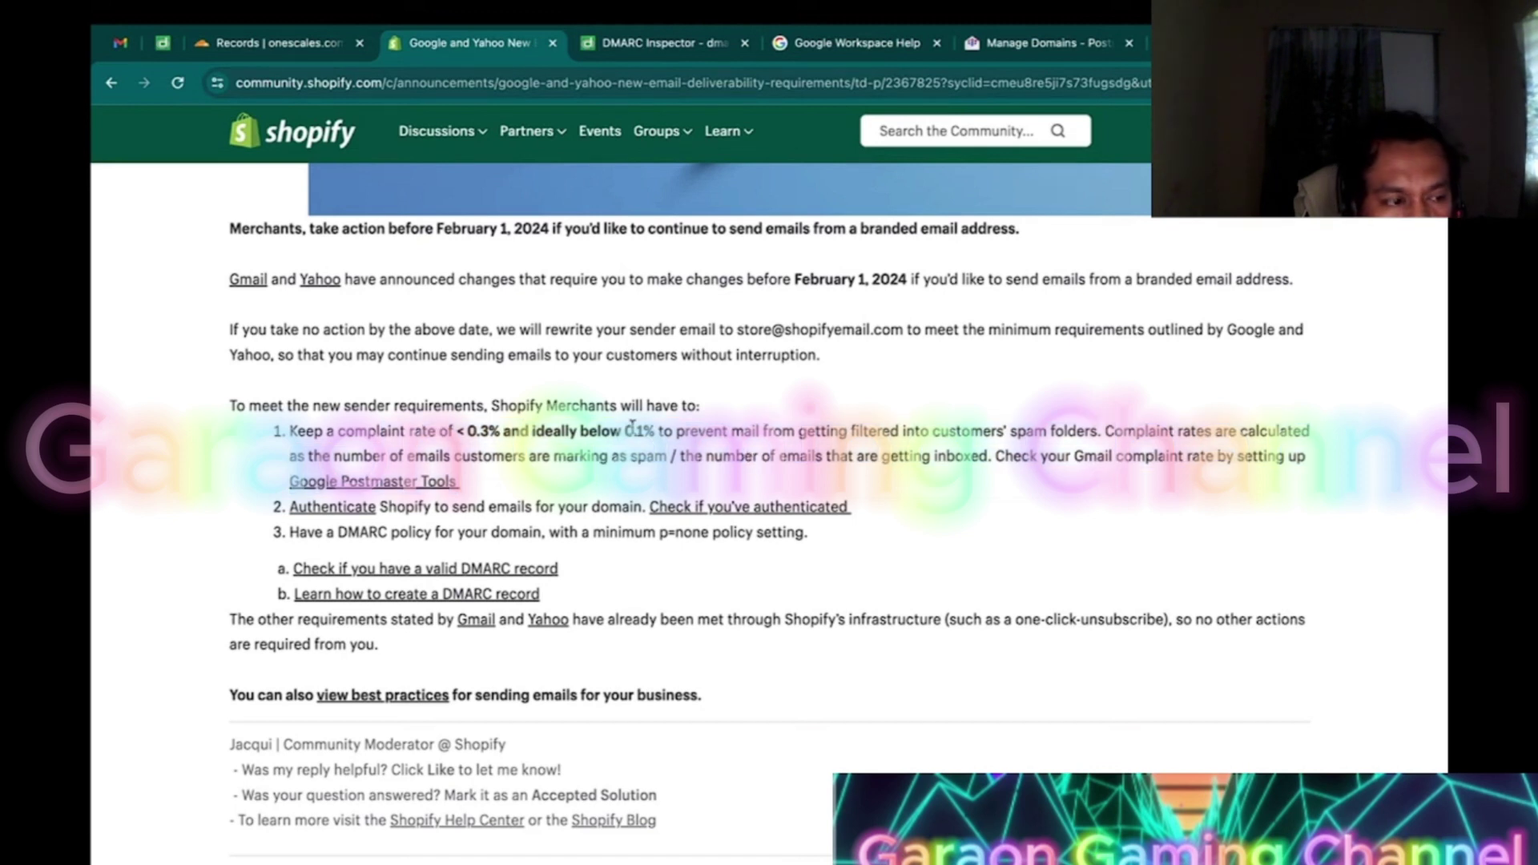
left_click_drag(623, 431, 656, 431)
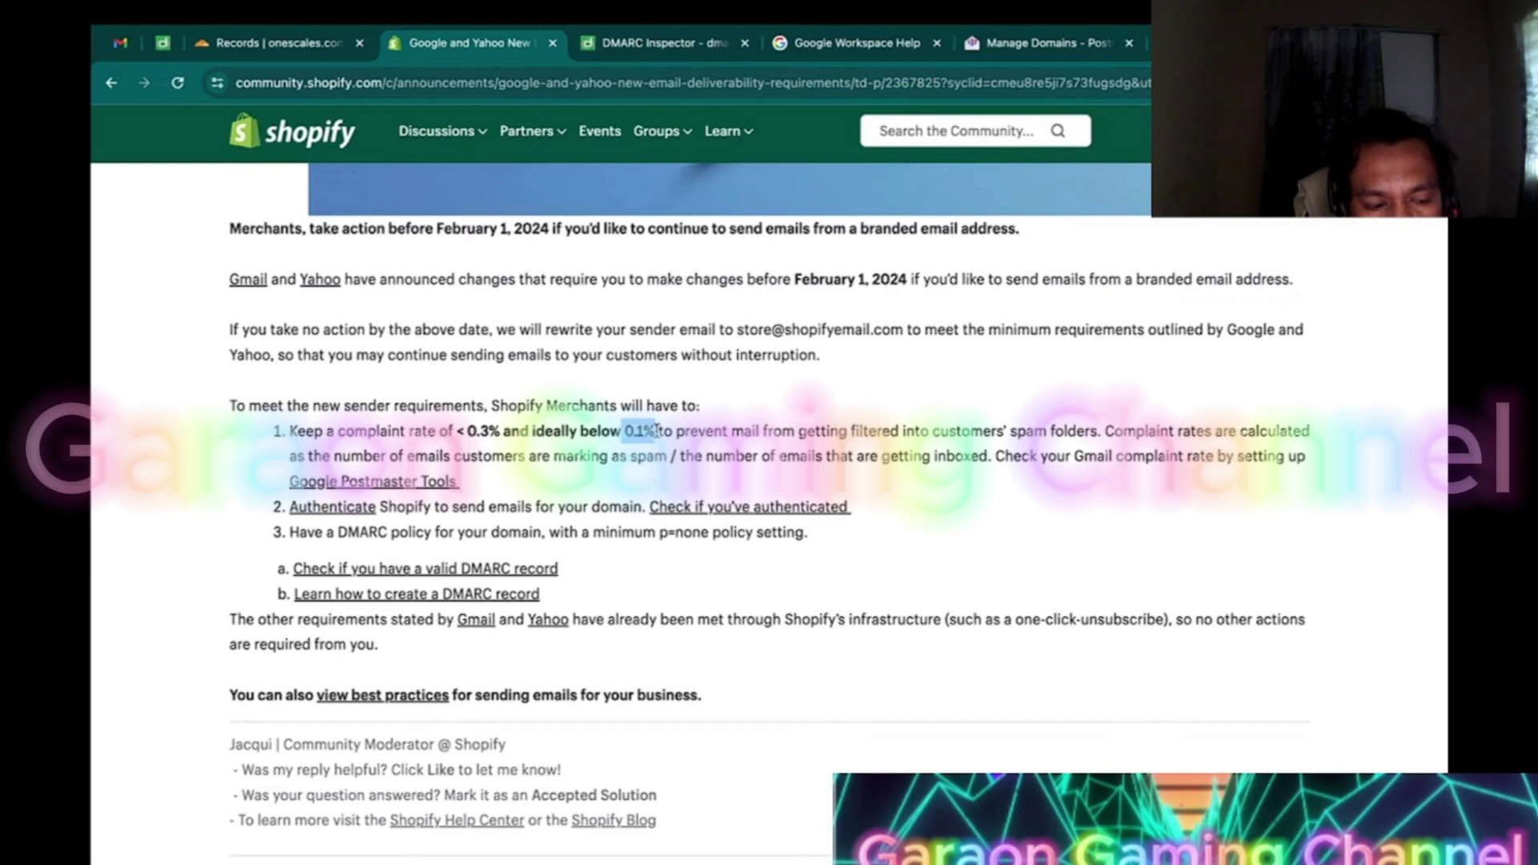
left_click(655, 431)
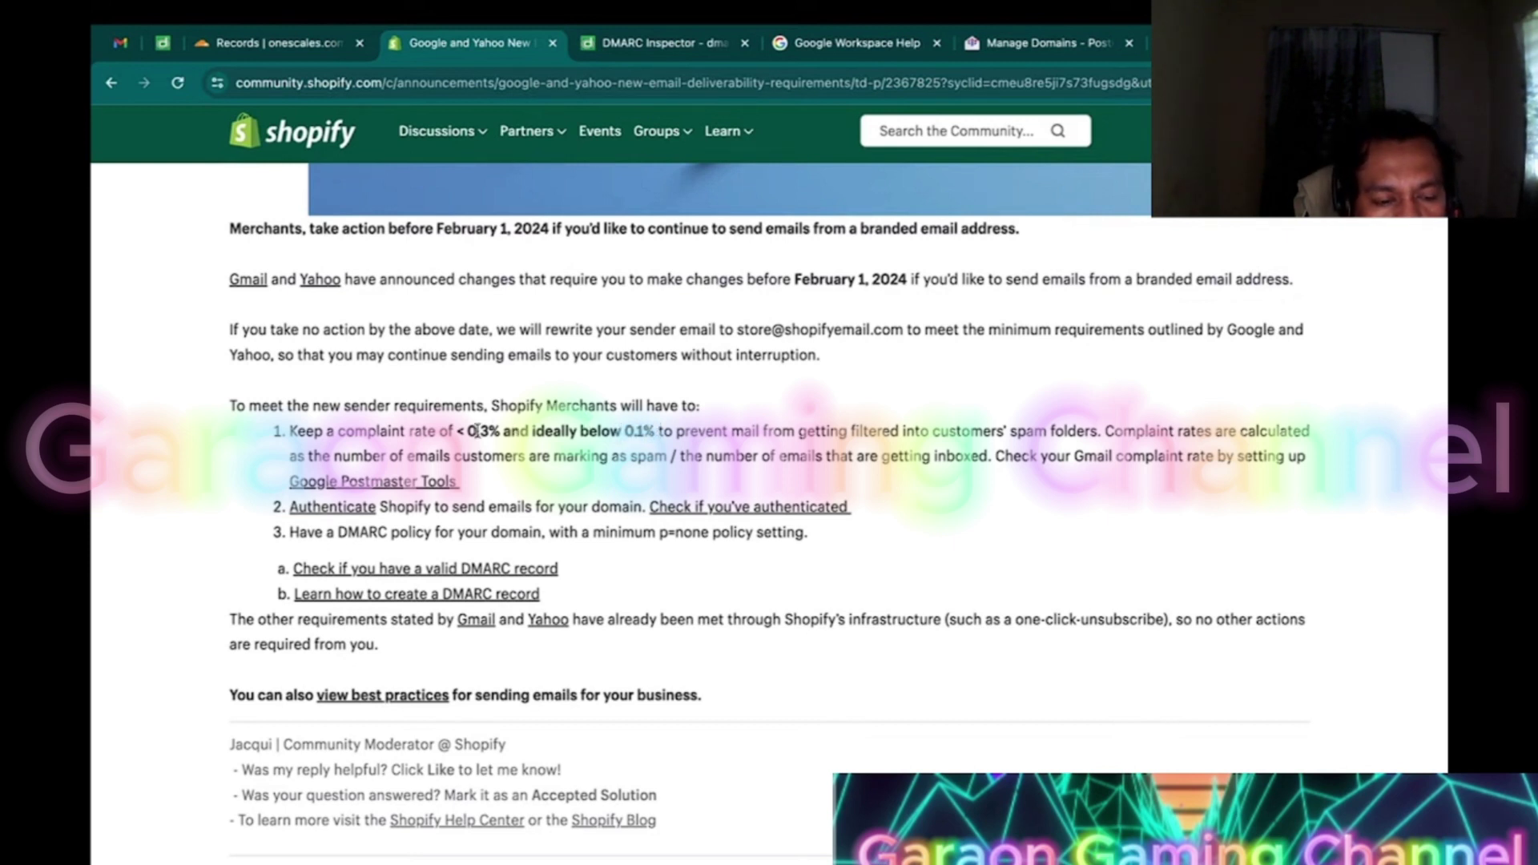
left_click_drag(461, 430, 495, 430)
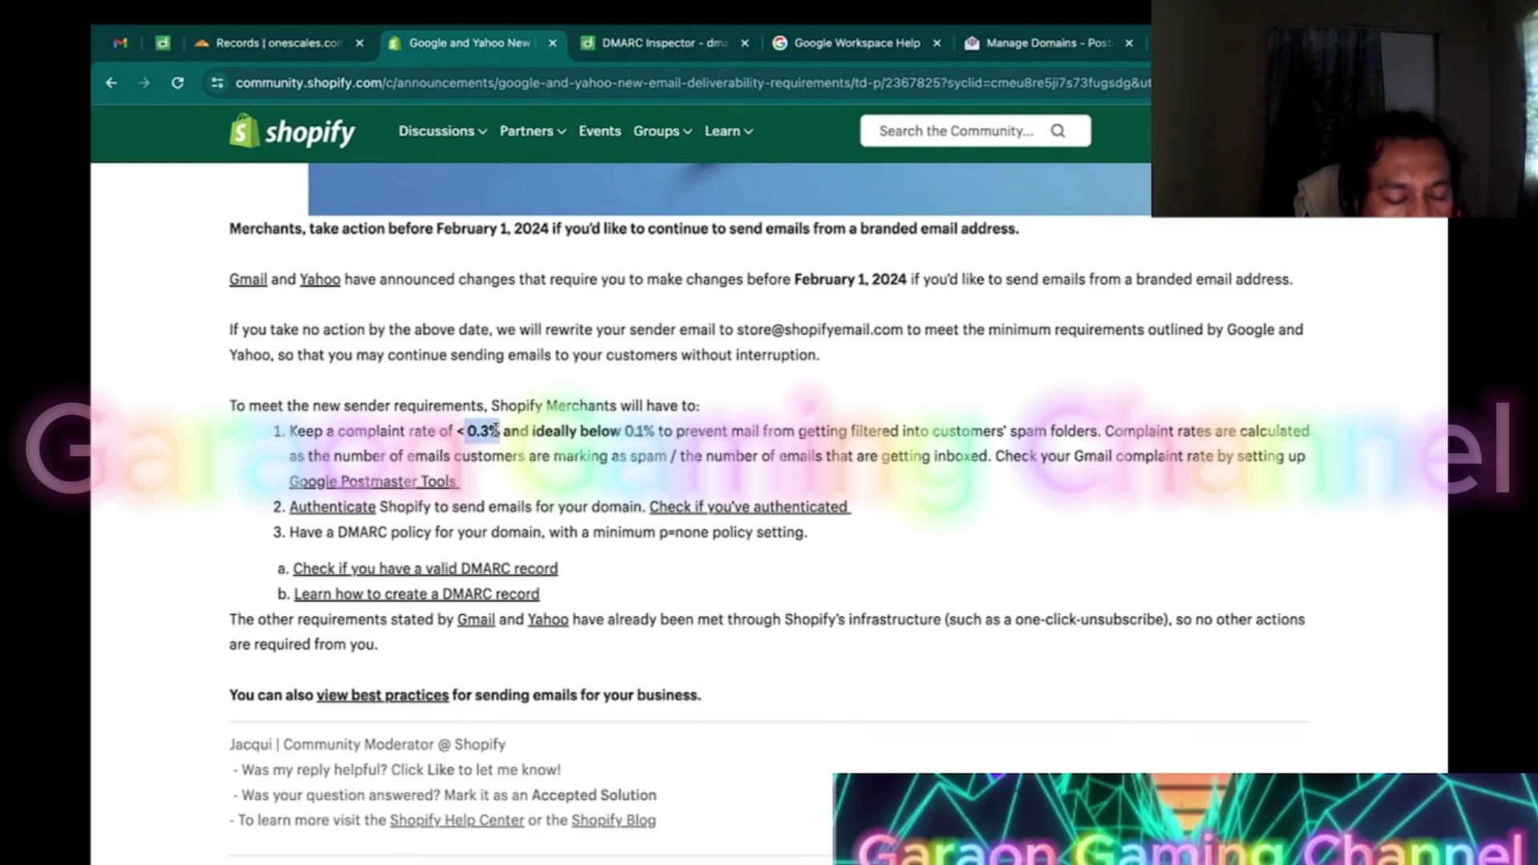
left_click(494, 431)
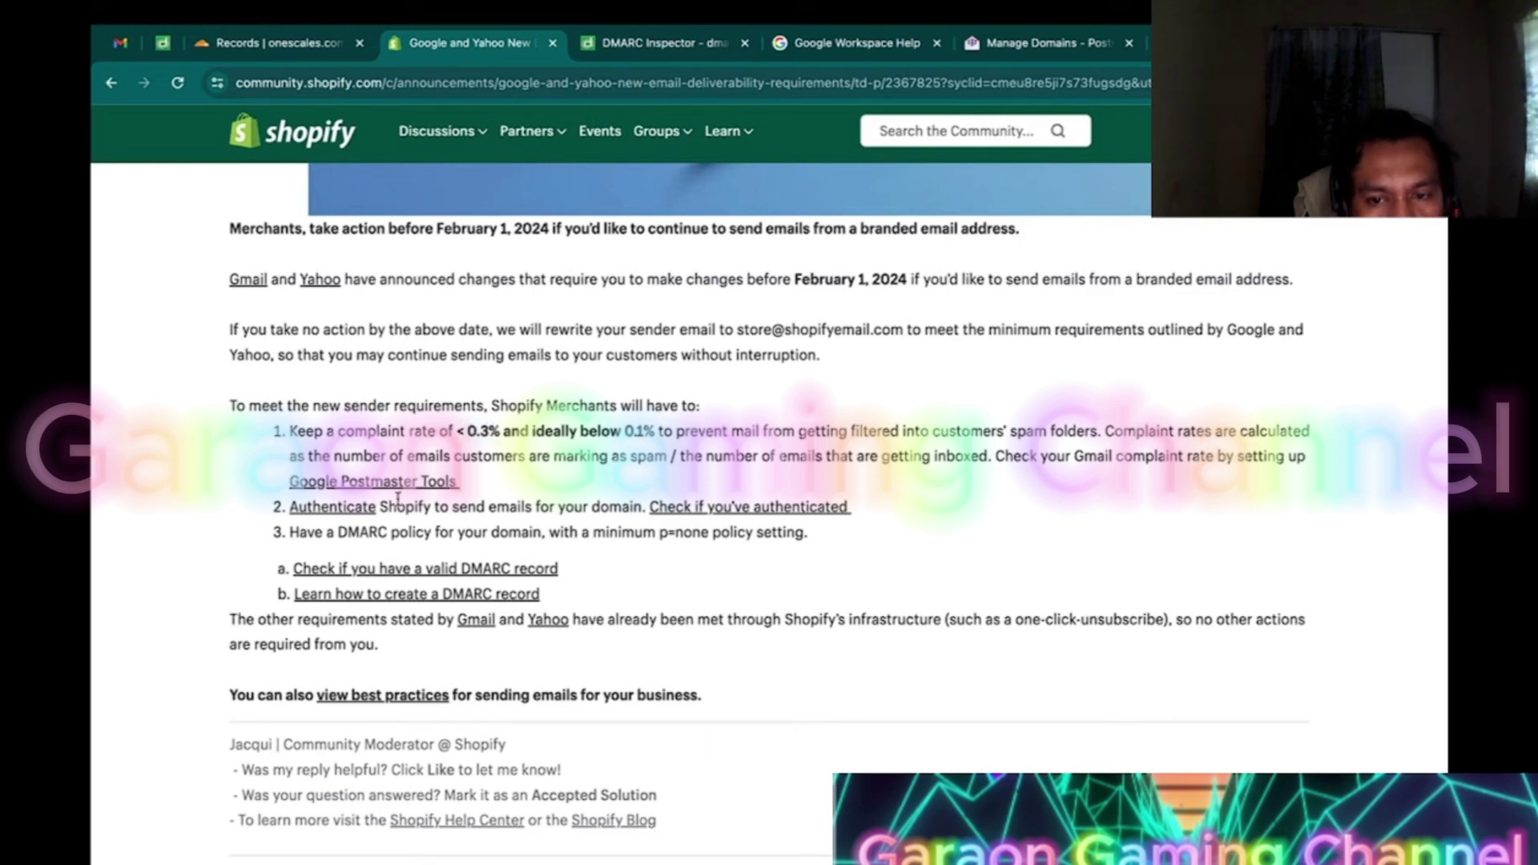
Review the announcement's authentication and DMARC requirements, its ideal complaint rate, and the Google Postmaster Tools reference.
left_click_drag(406, 501, 776, 501)
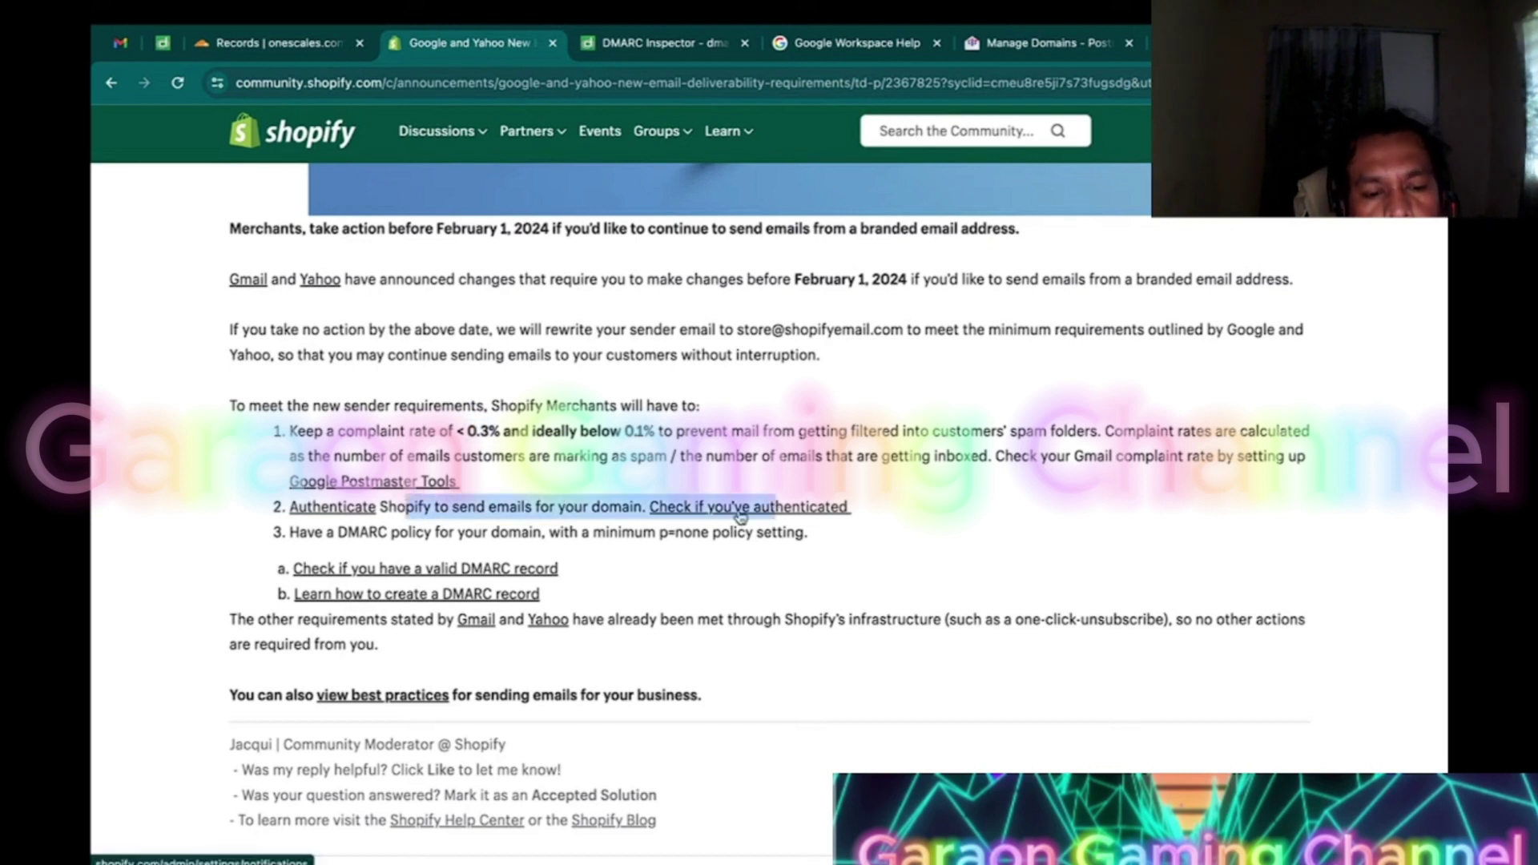
left_click_drag(379, 532, 628, 542)
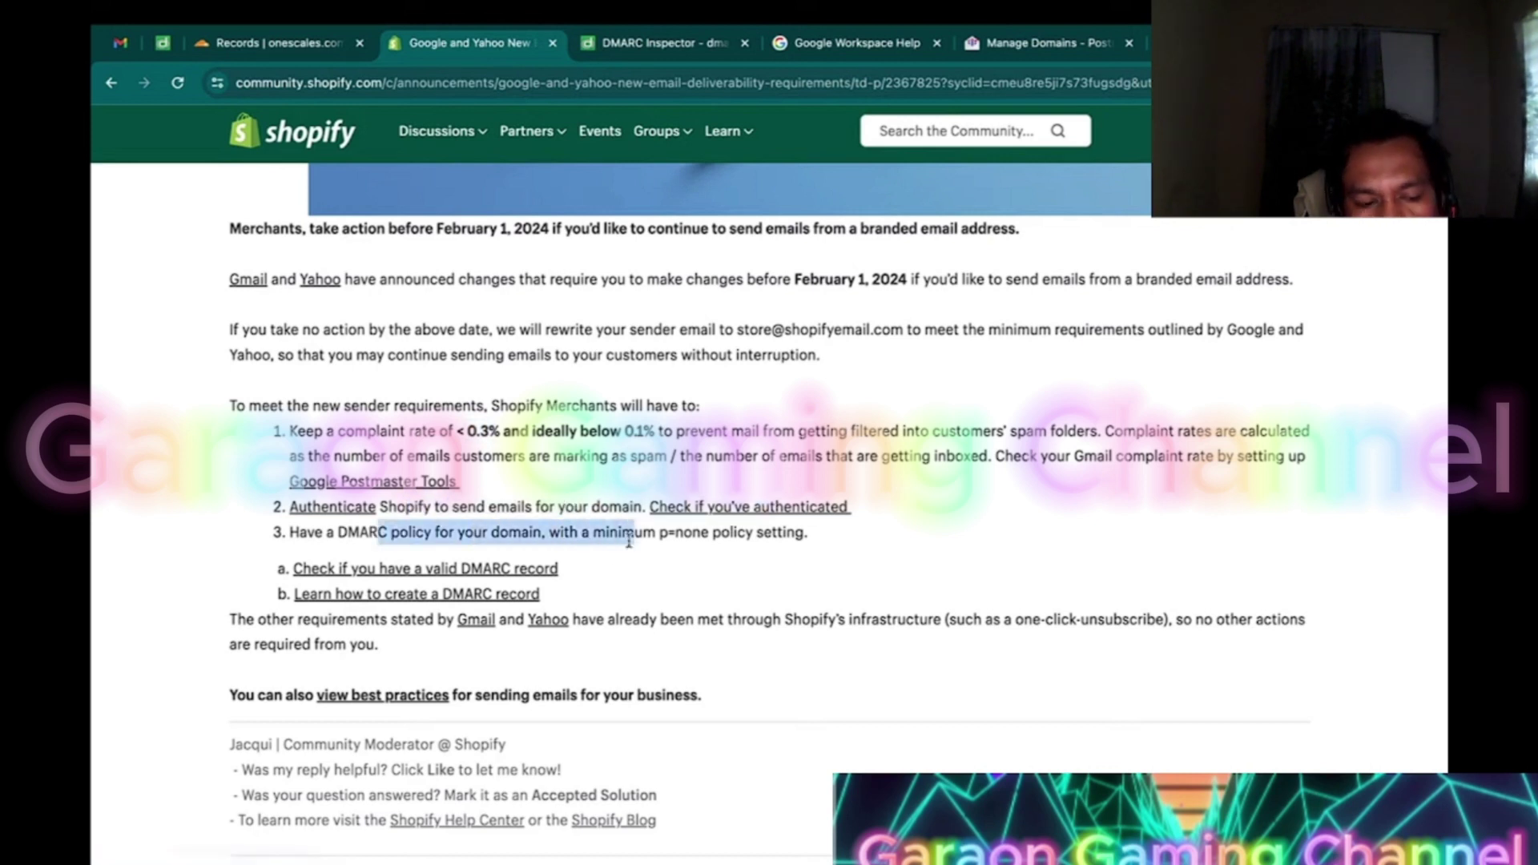
left_click_drag(527, 430, 650, 432)
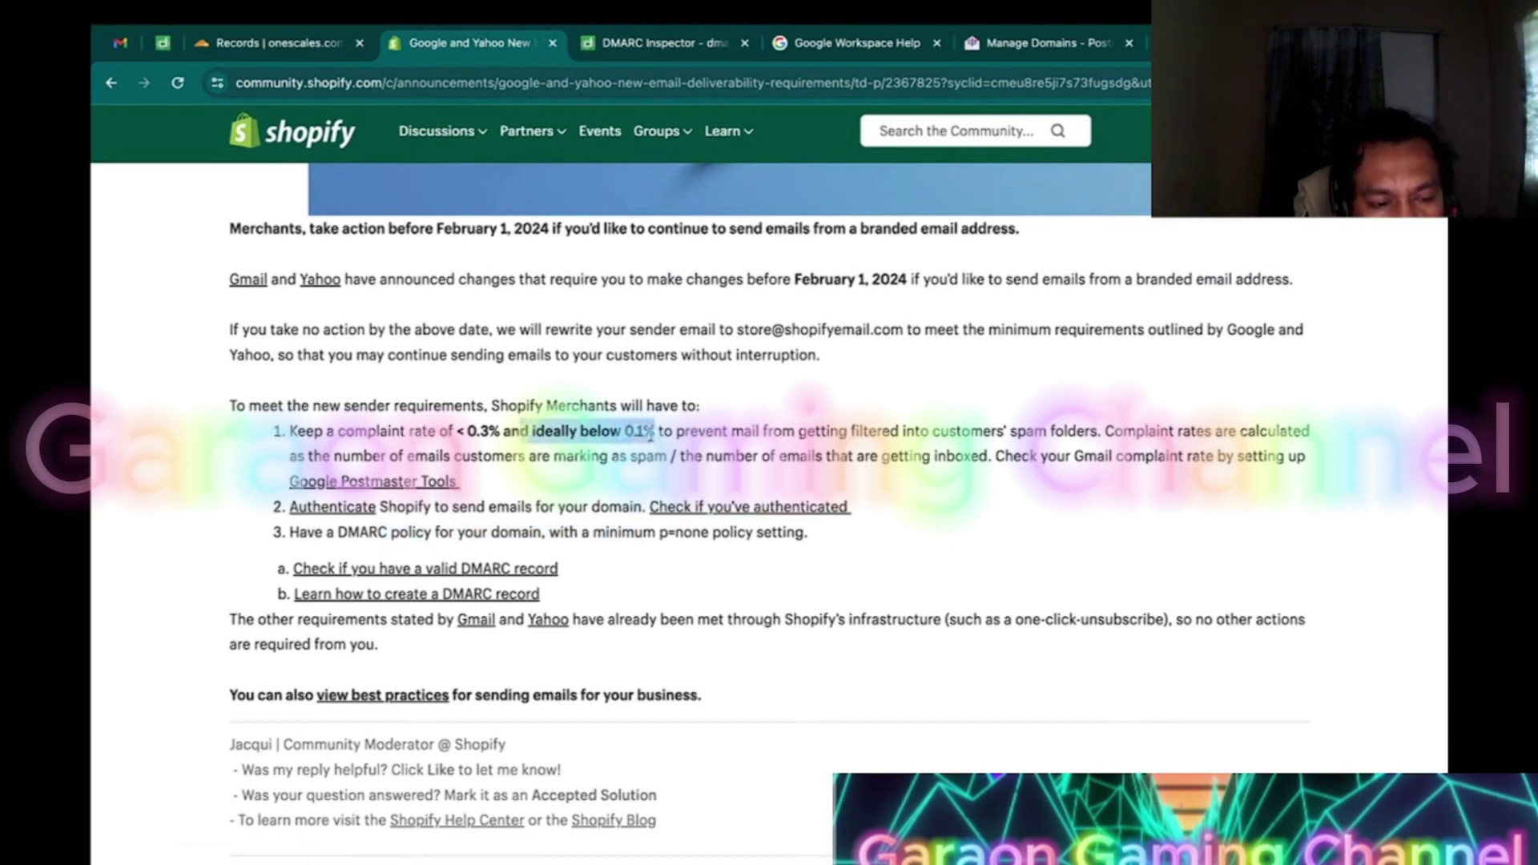
left_click(577, 439)
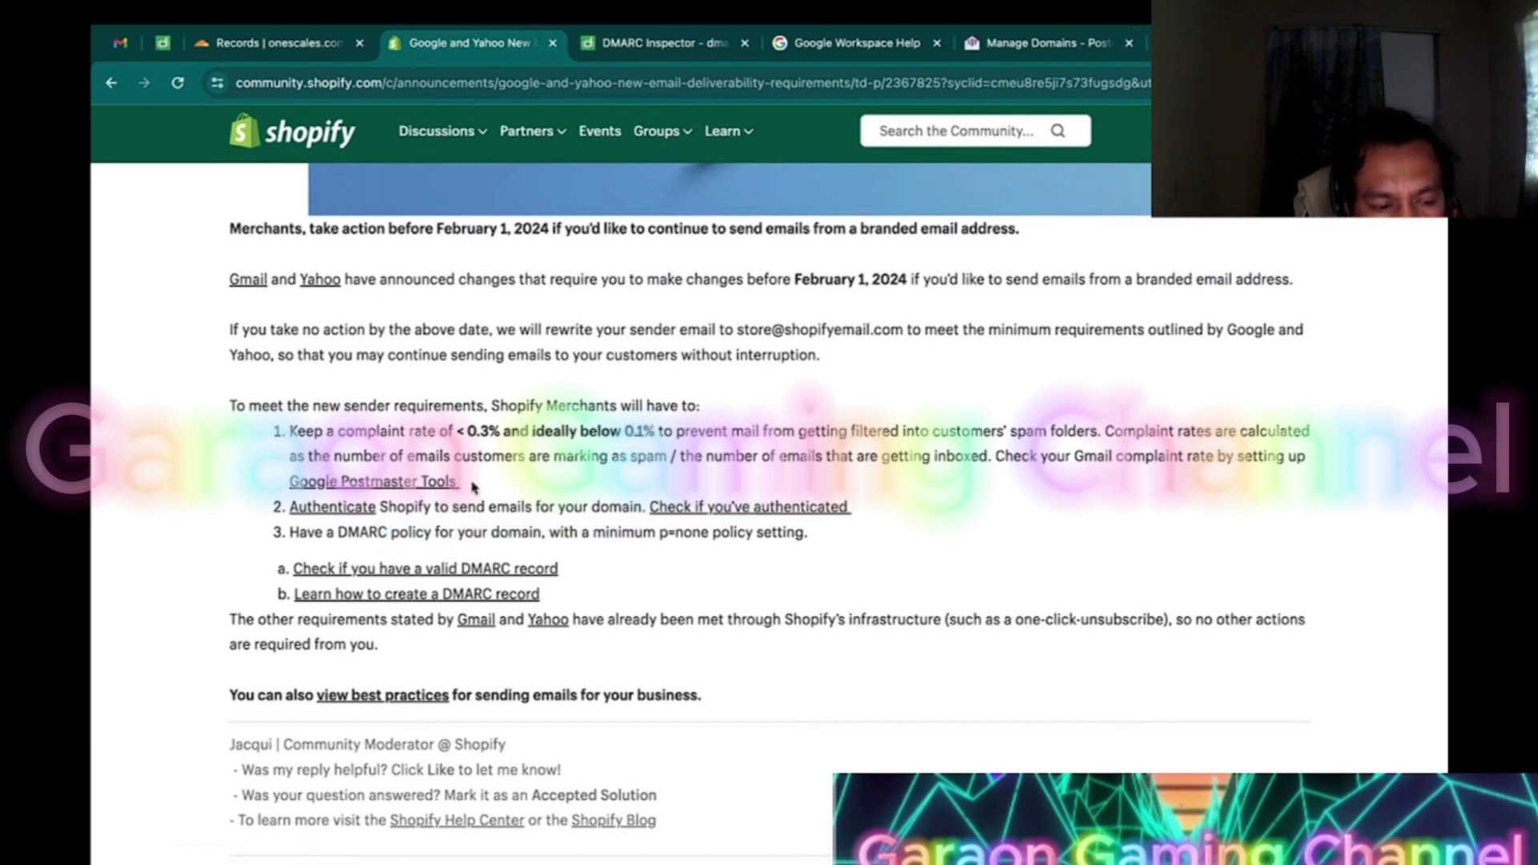
left_click_drag(474, 487, 288, 482)
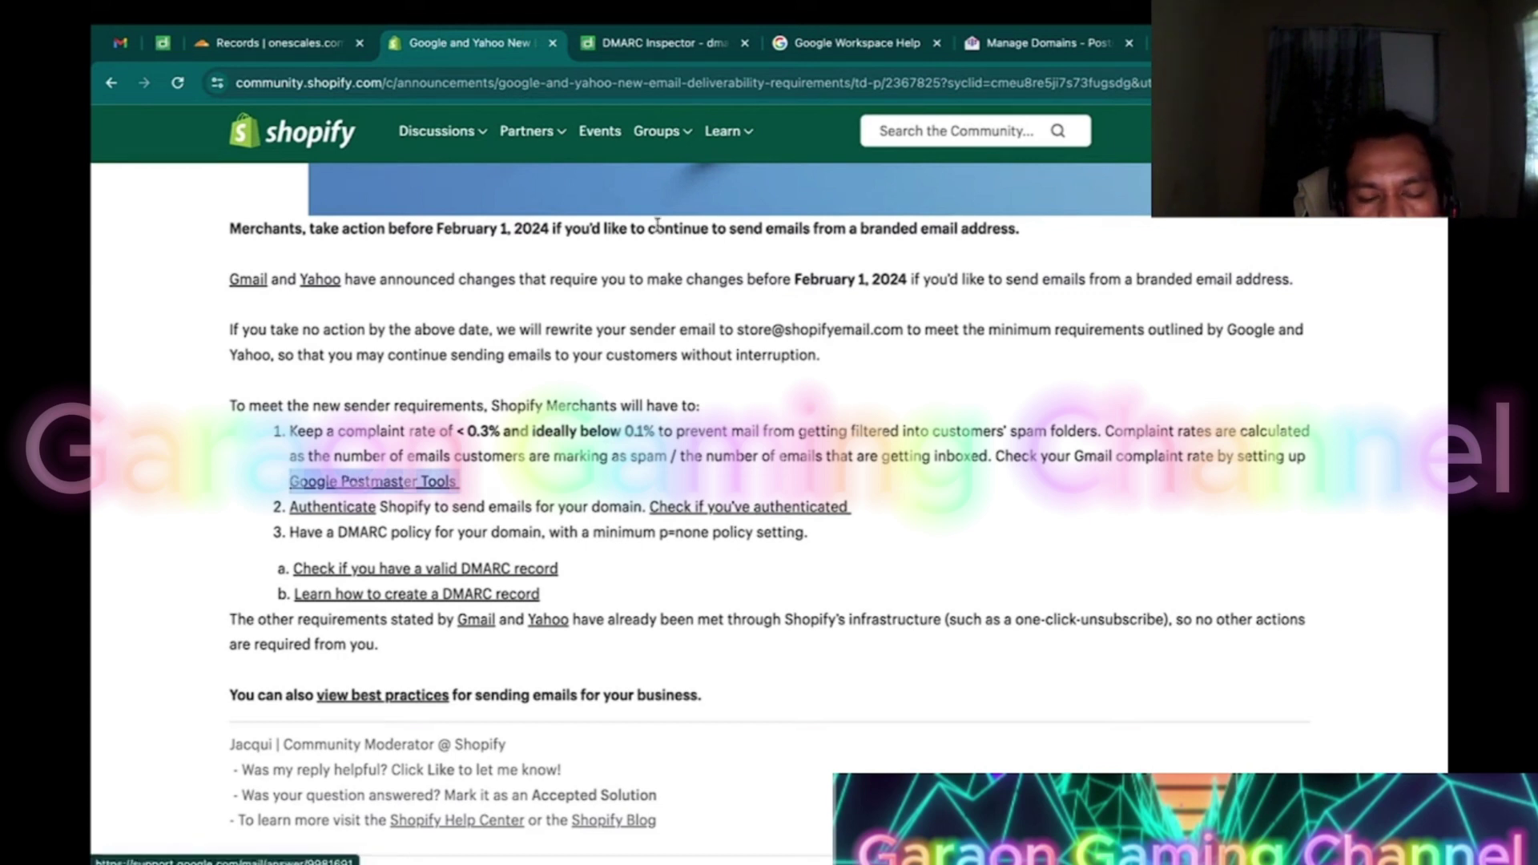
Switch to Google Postmaster Tools, add the domain onescales.com, and finish the domain setup.
left_click(1001, 44)
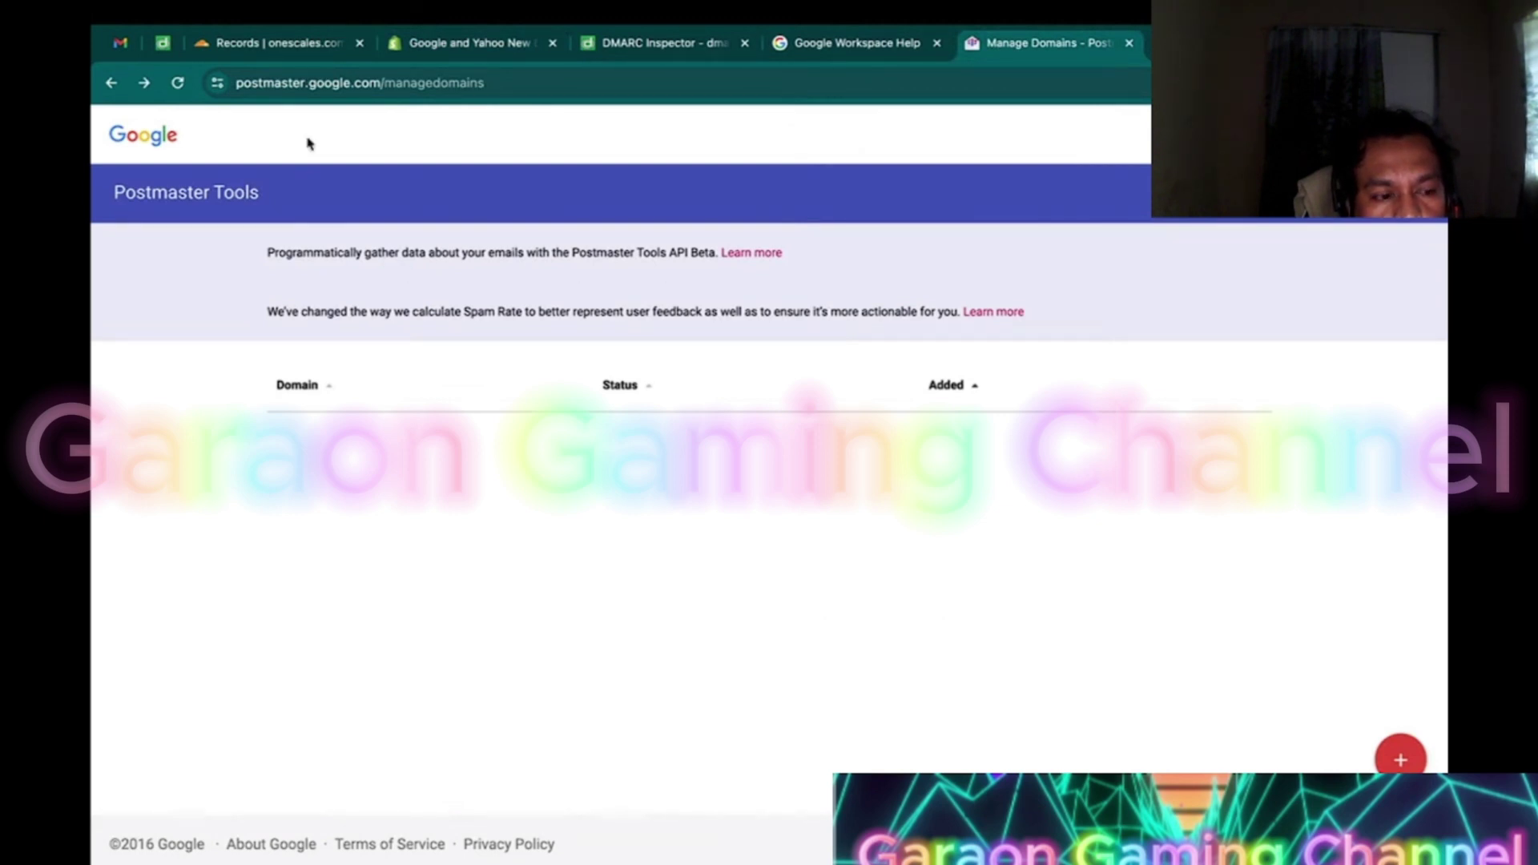
left_click(1403, 761)
type("onesca")
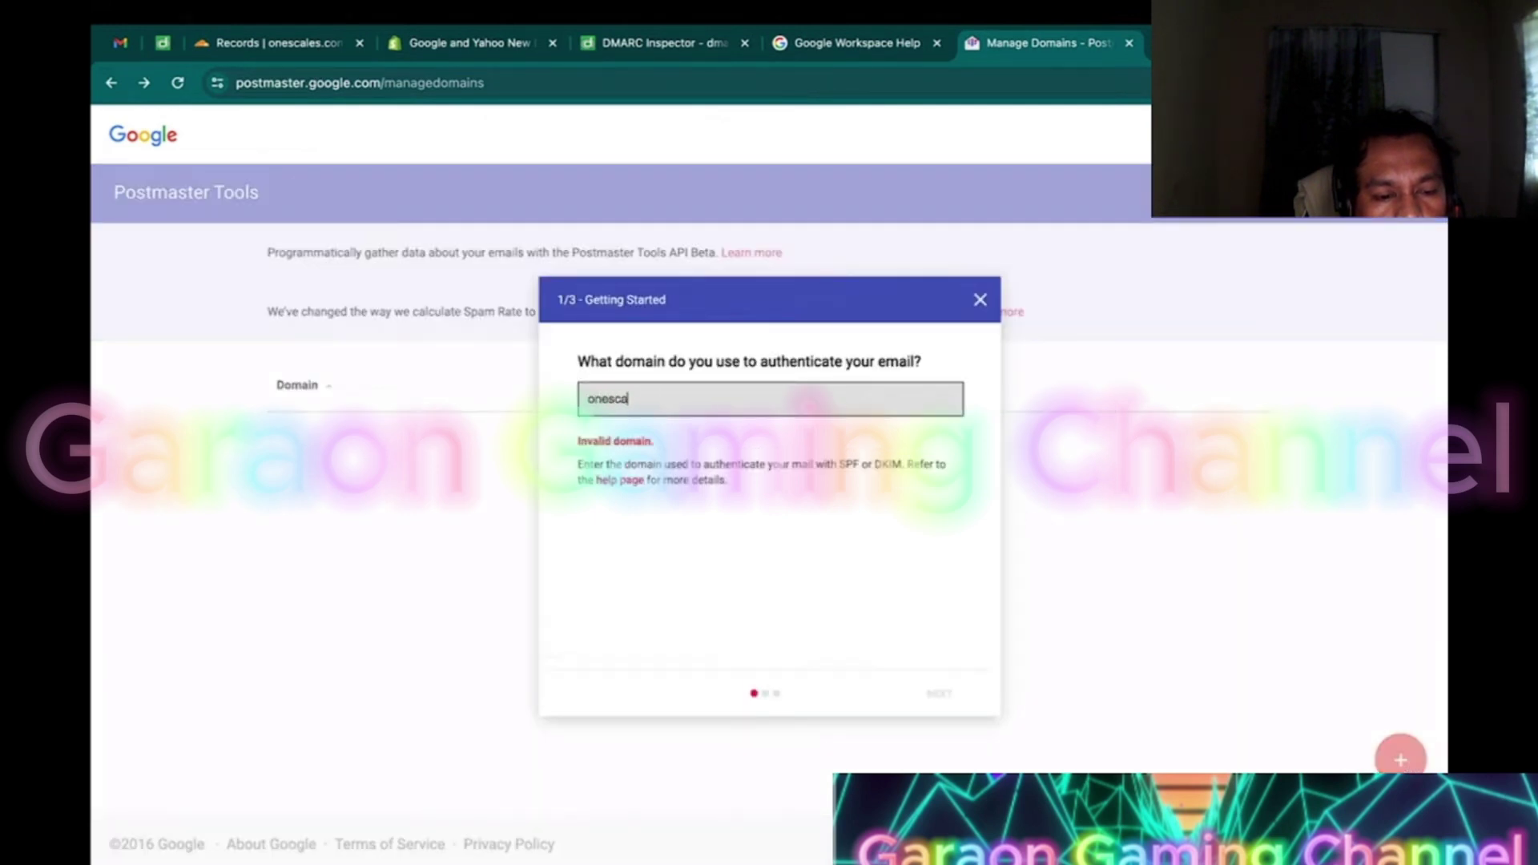
type("les.com")
left_click(931, 687)
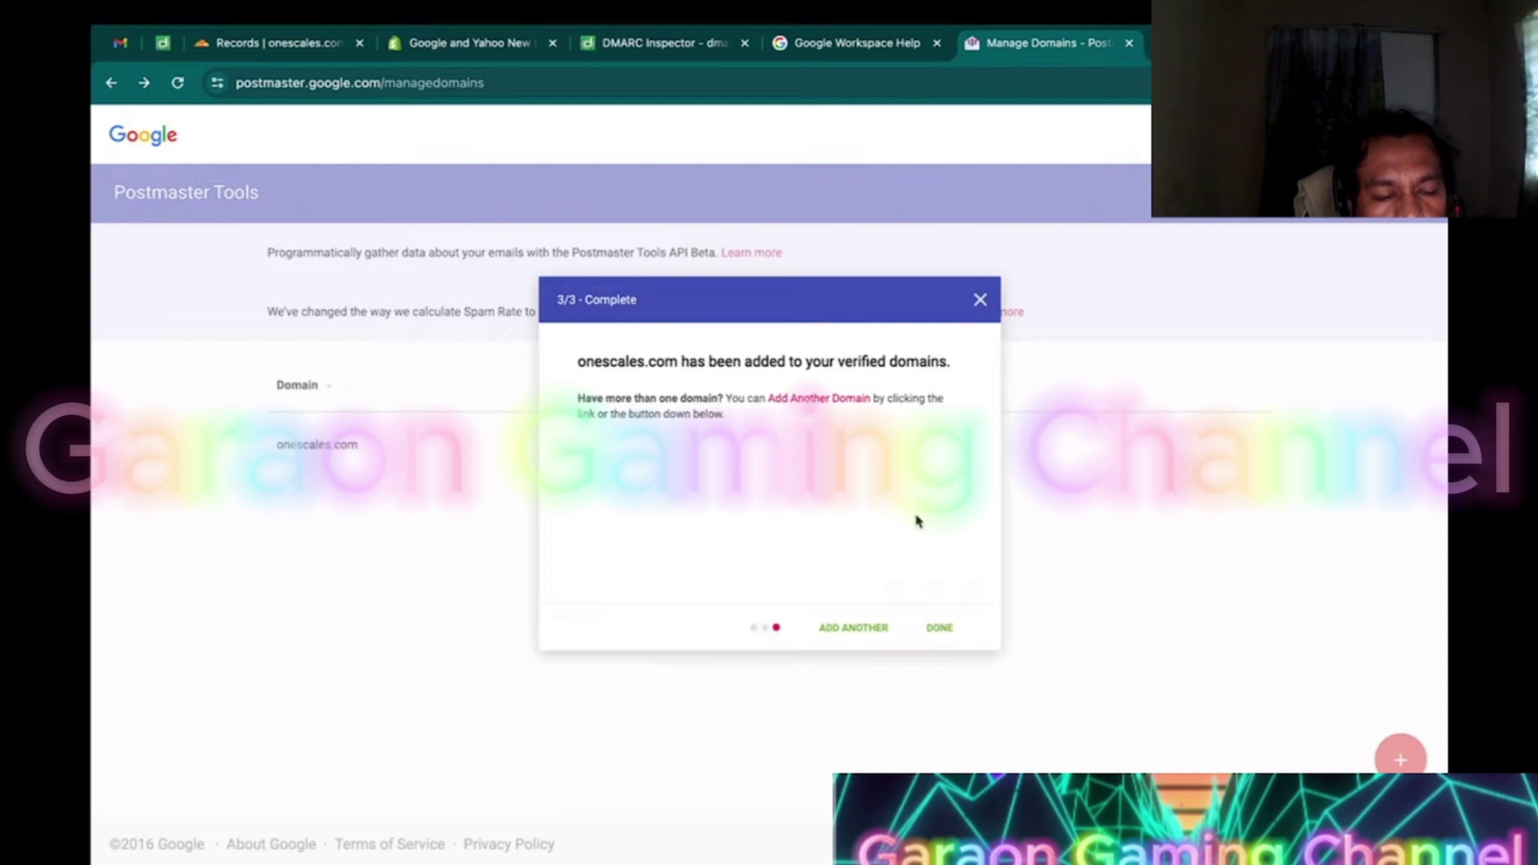
left_click(953, 635)
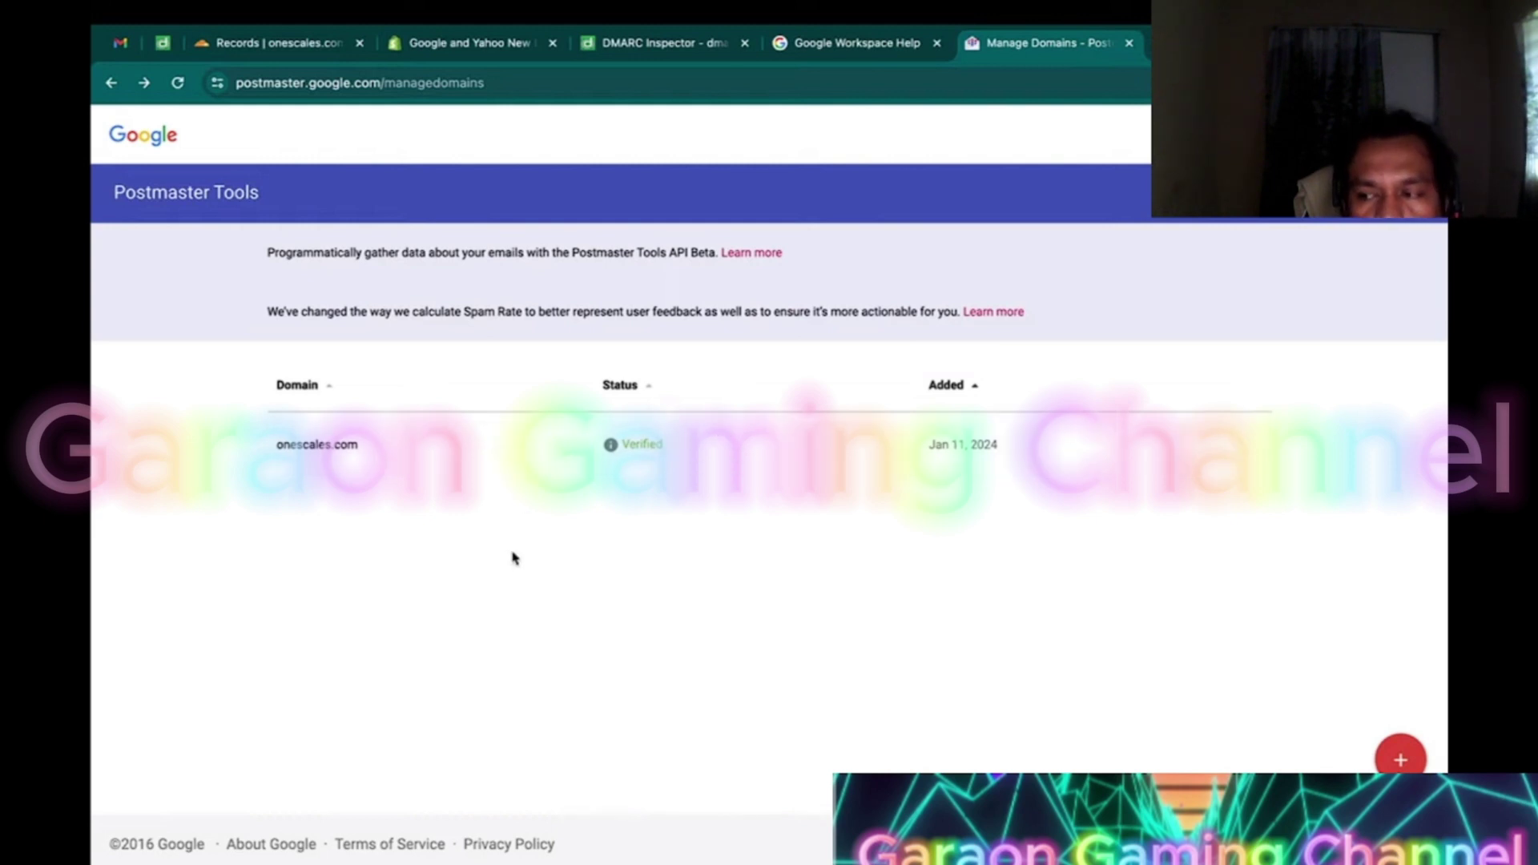
Examine the Spam Rate dashboard and available report types for onescales.com, comparing them with the announcement's 0.1% complaint-rate threshold.
left_click(311, 443)
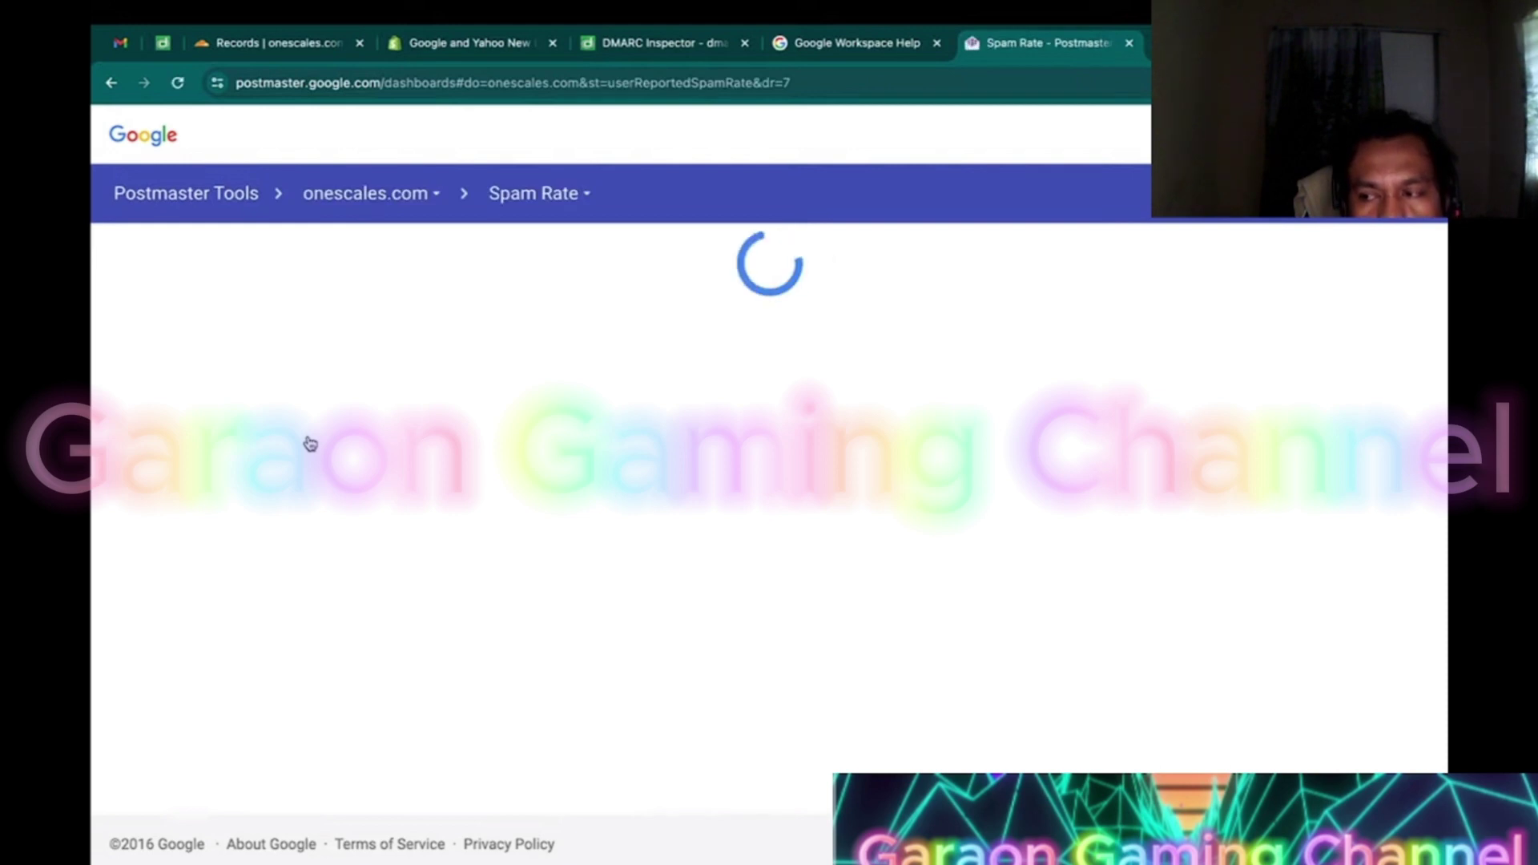
left_click(570, 196)
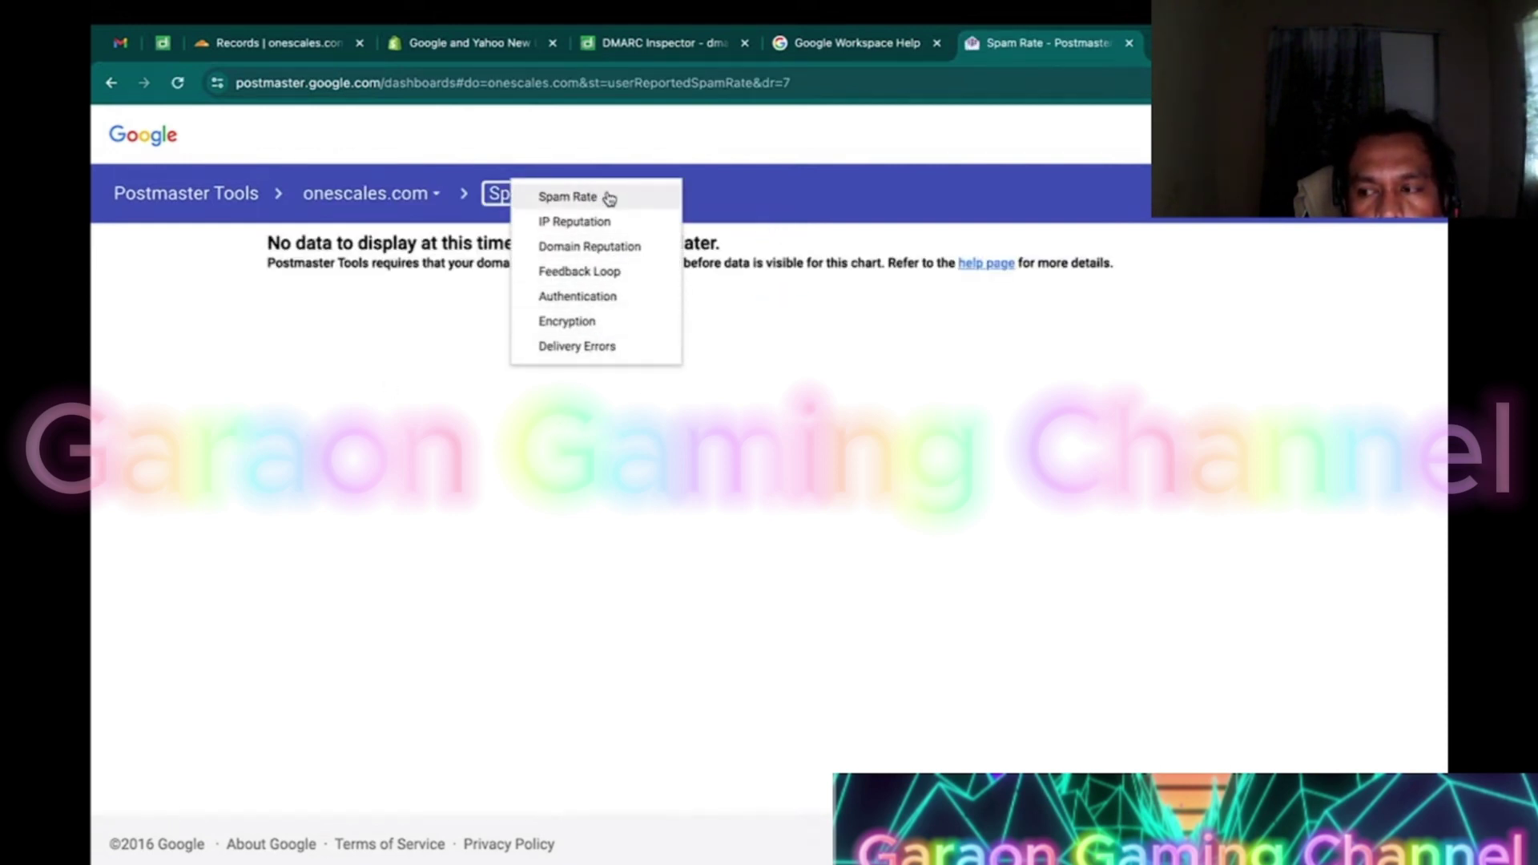
left_click(469, 43)
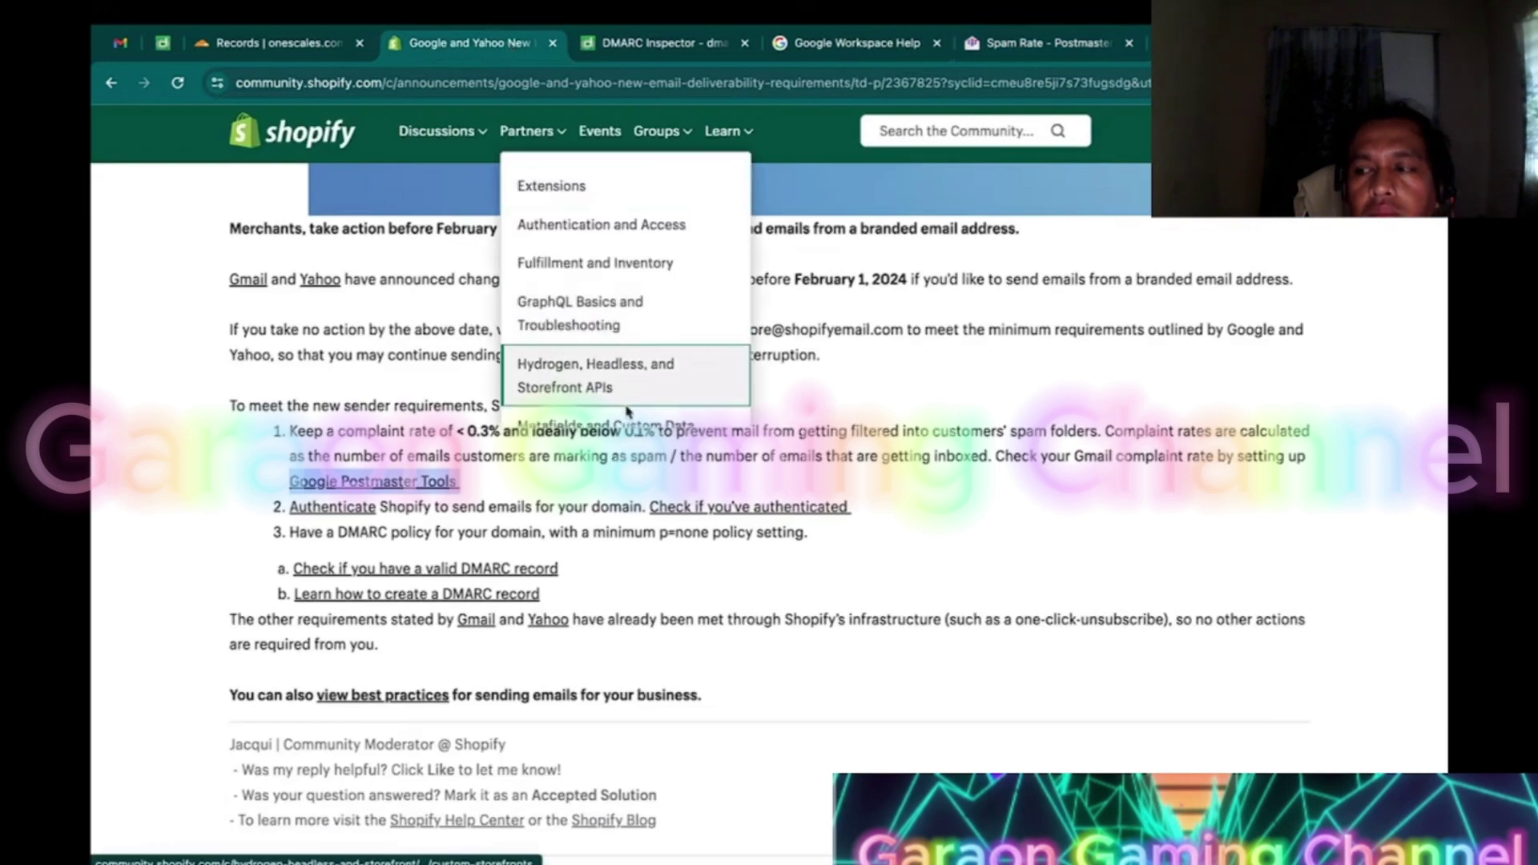
left_click_drag(625, 433, 654, 432)
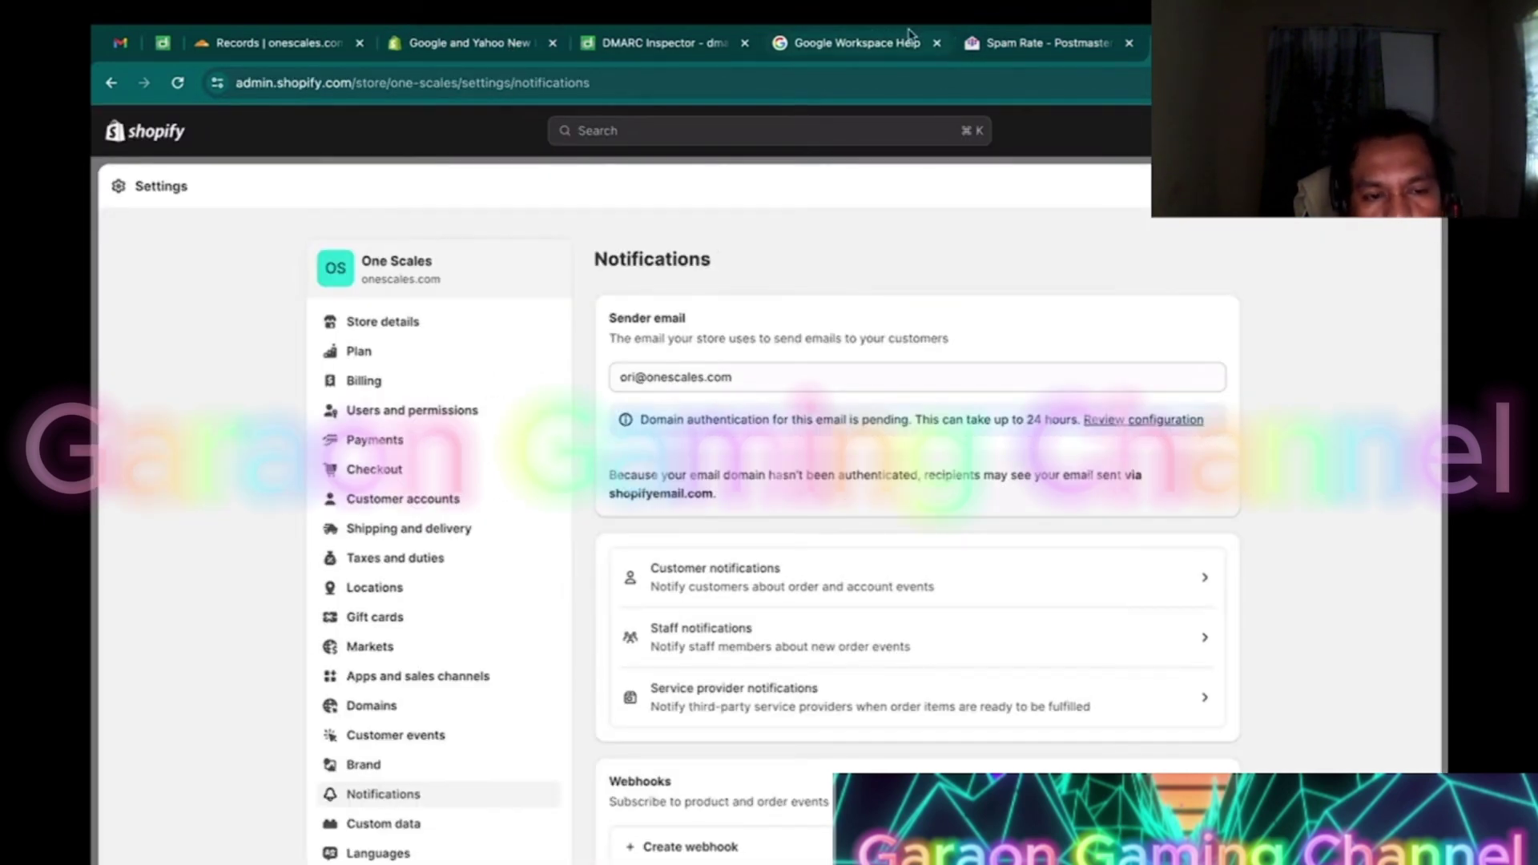
left_click(1013, 44)
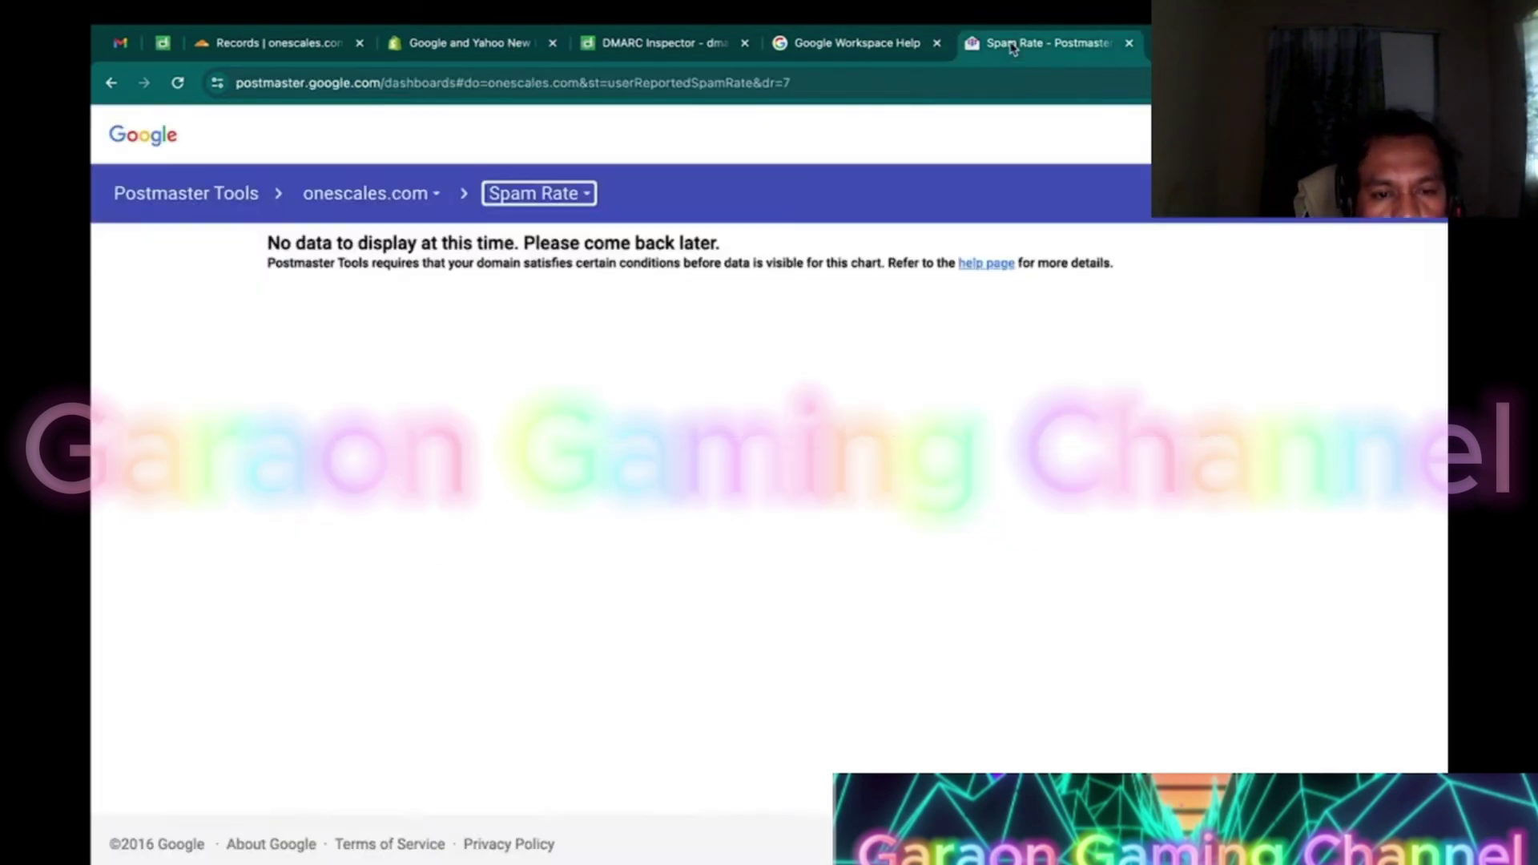
left_click(554, 197)
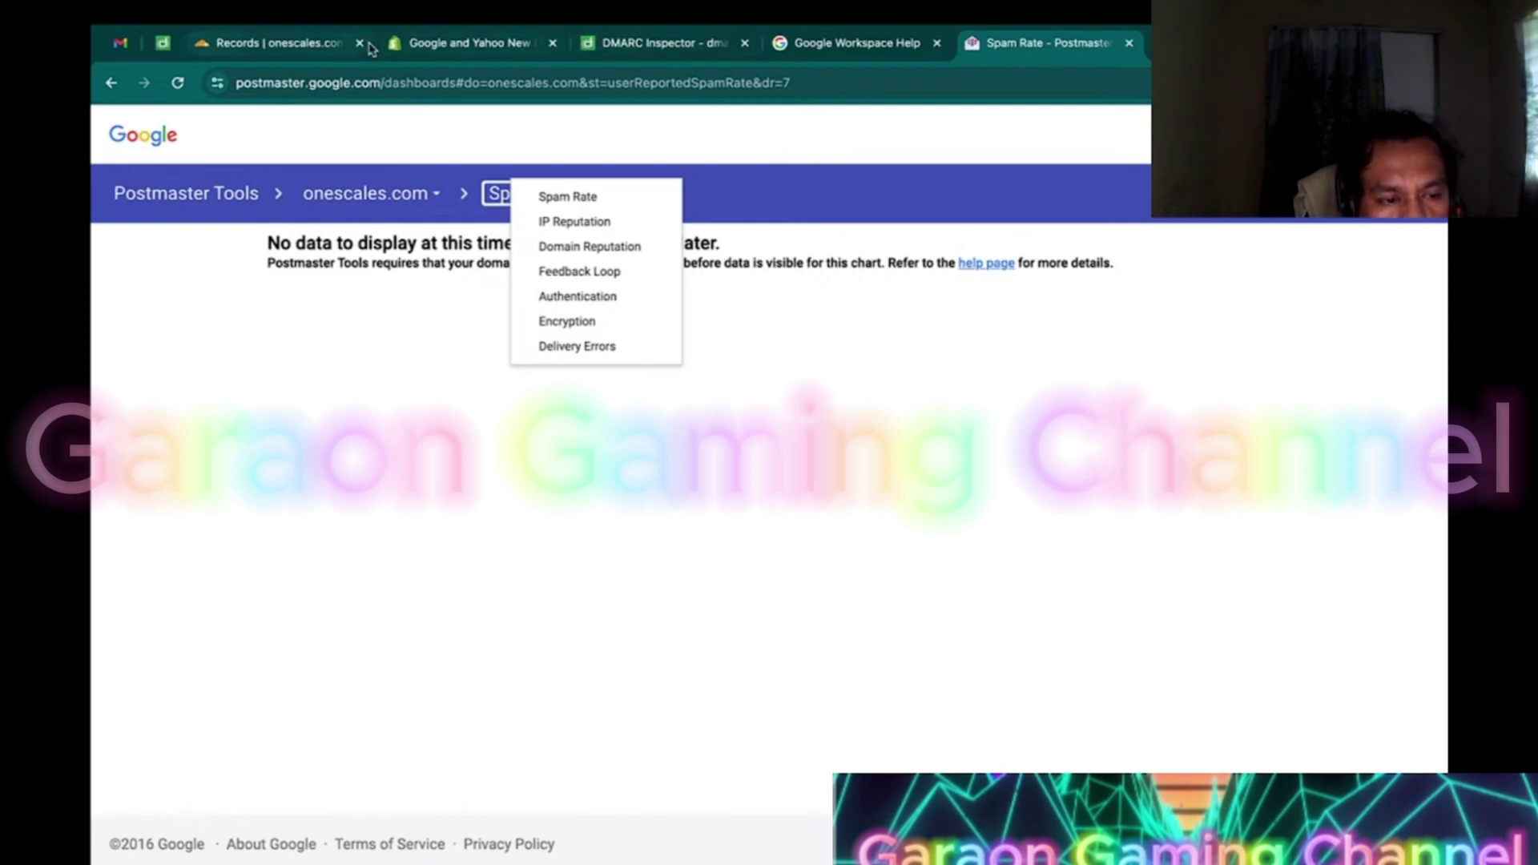
Return to Cloudflare's DNS records and review the rua=mailto reporting part of the _dmarc TXT record.
left_click(307, 51)
left_click(900, 359)
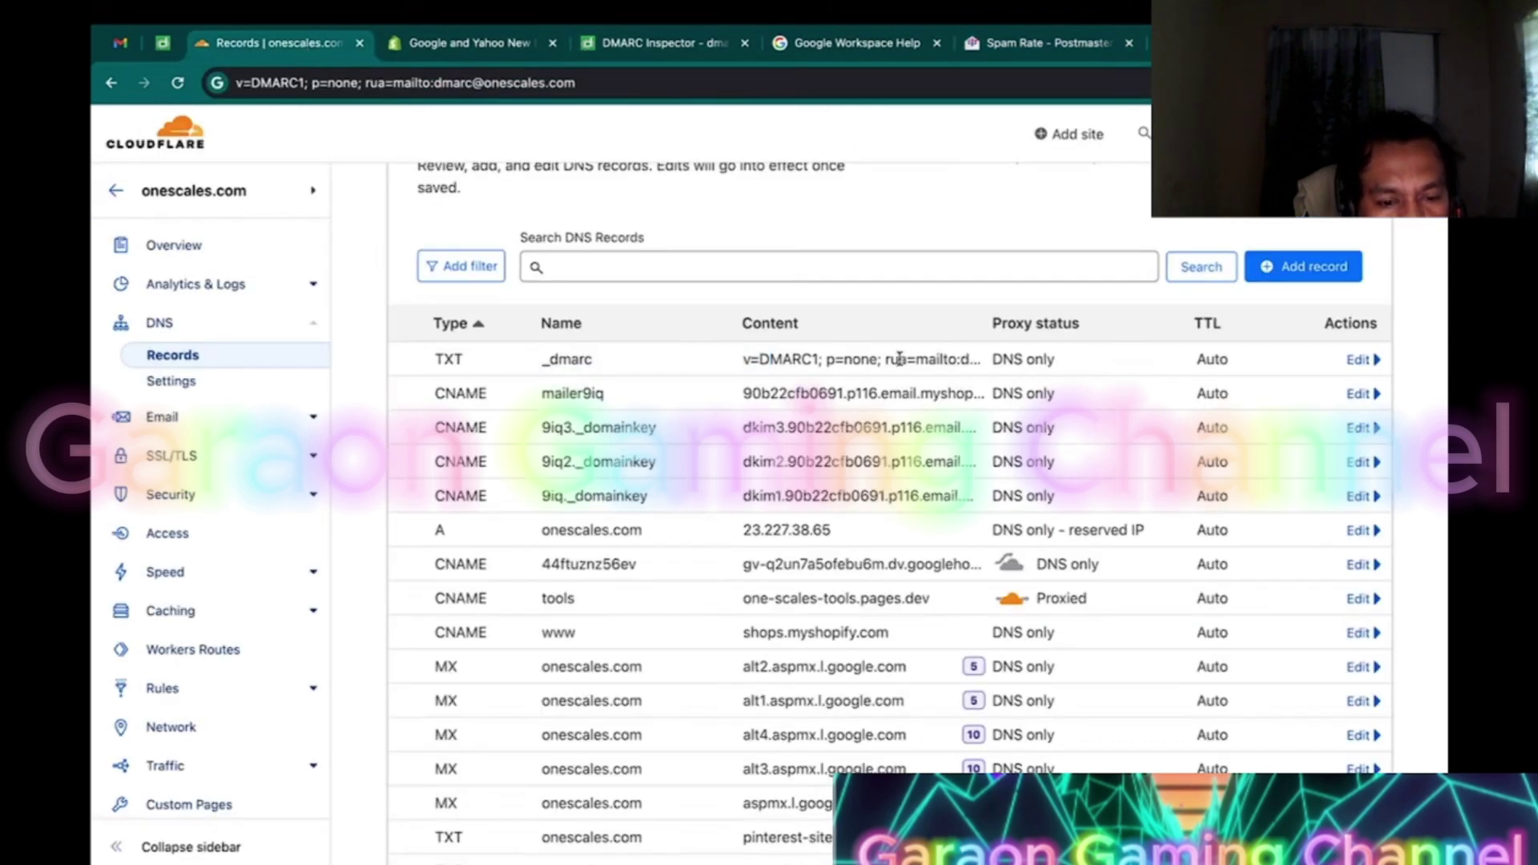
left_click_drag(885, 359, 976, 360)
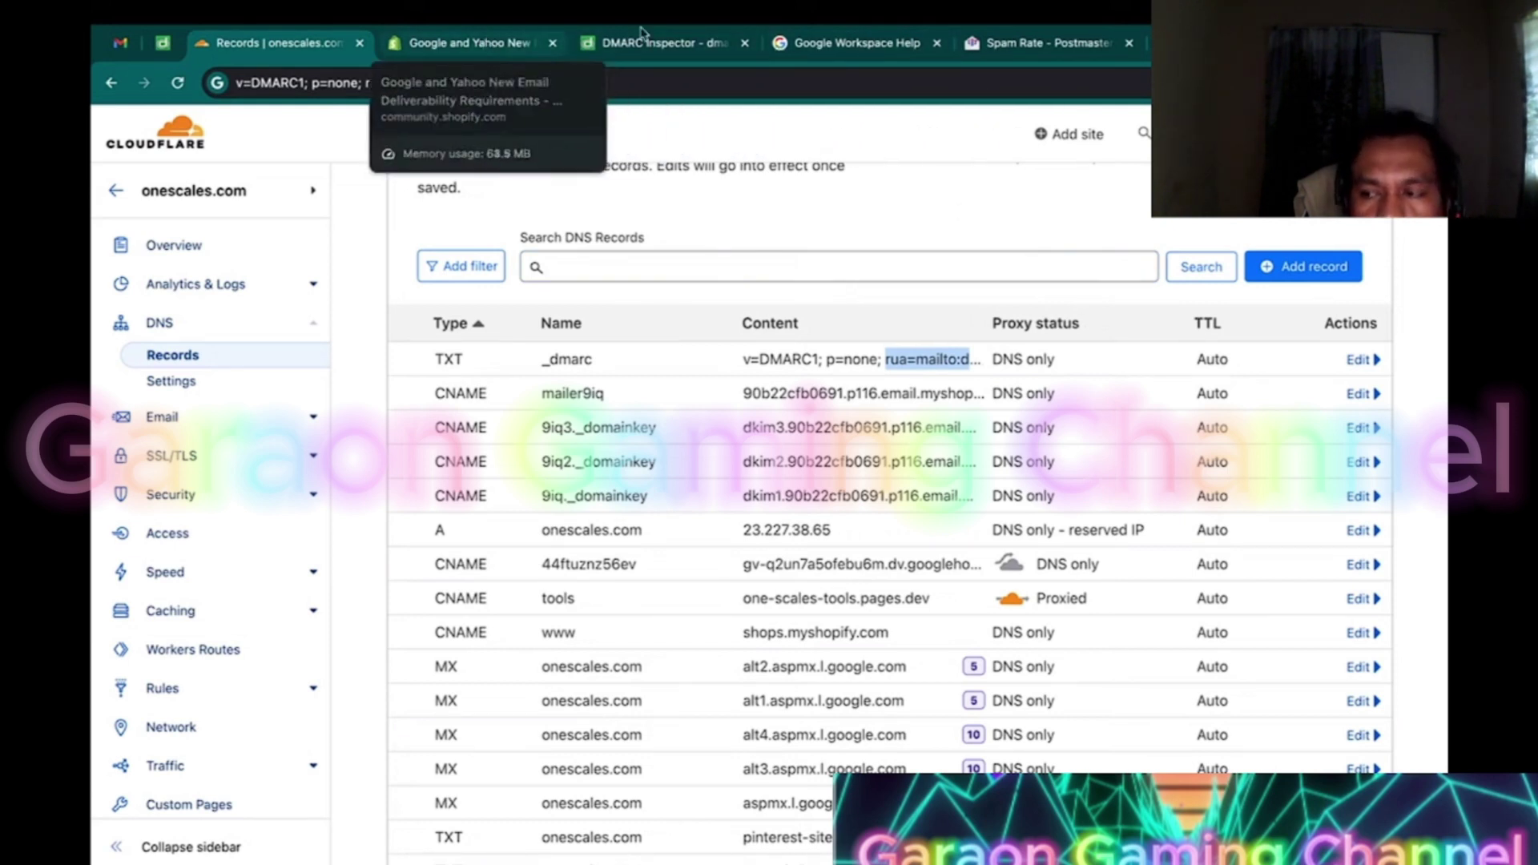
Check the sender email's authentication status in Shopify's notification settings, and send a test of the Order confirmation customer email.
left_click(1219, 44)
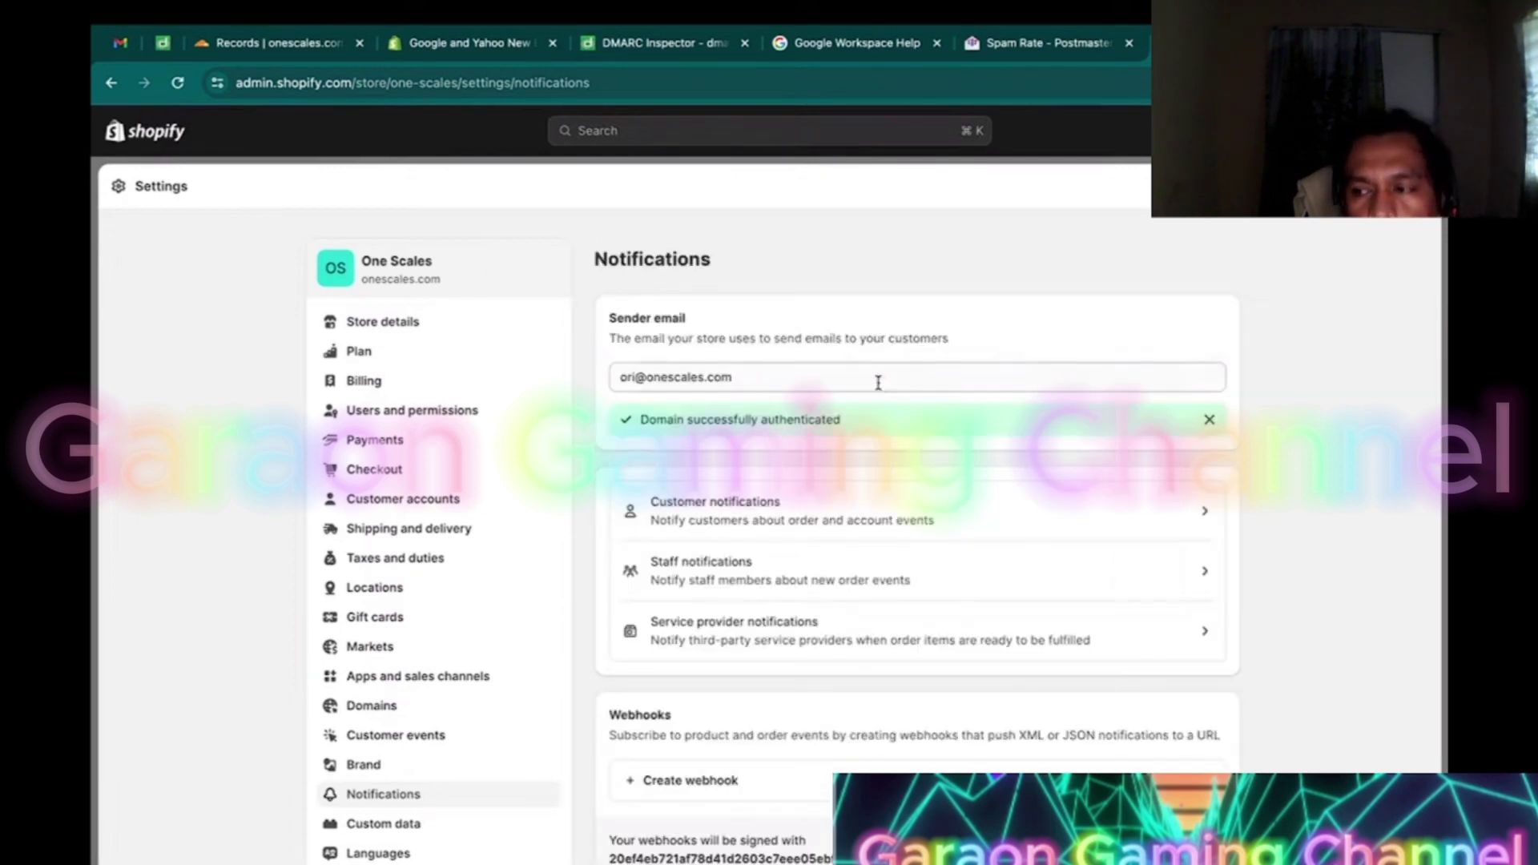
left_click_drag(651, 418, 837, 418)
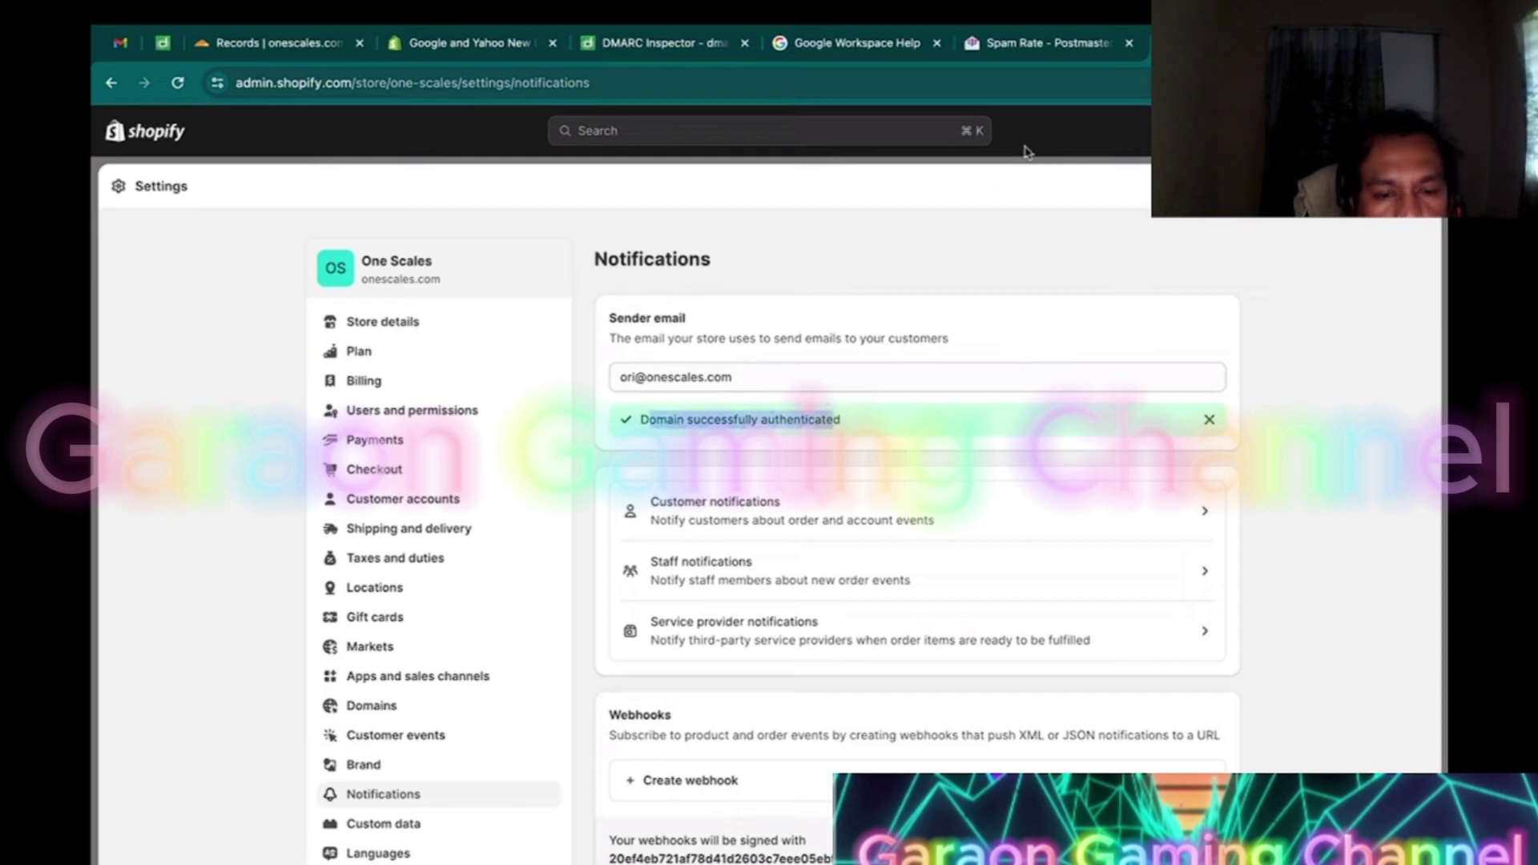
left_click(852, 509)
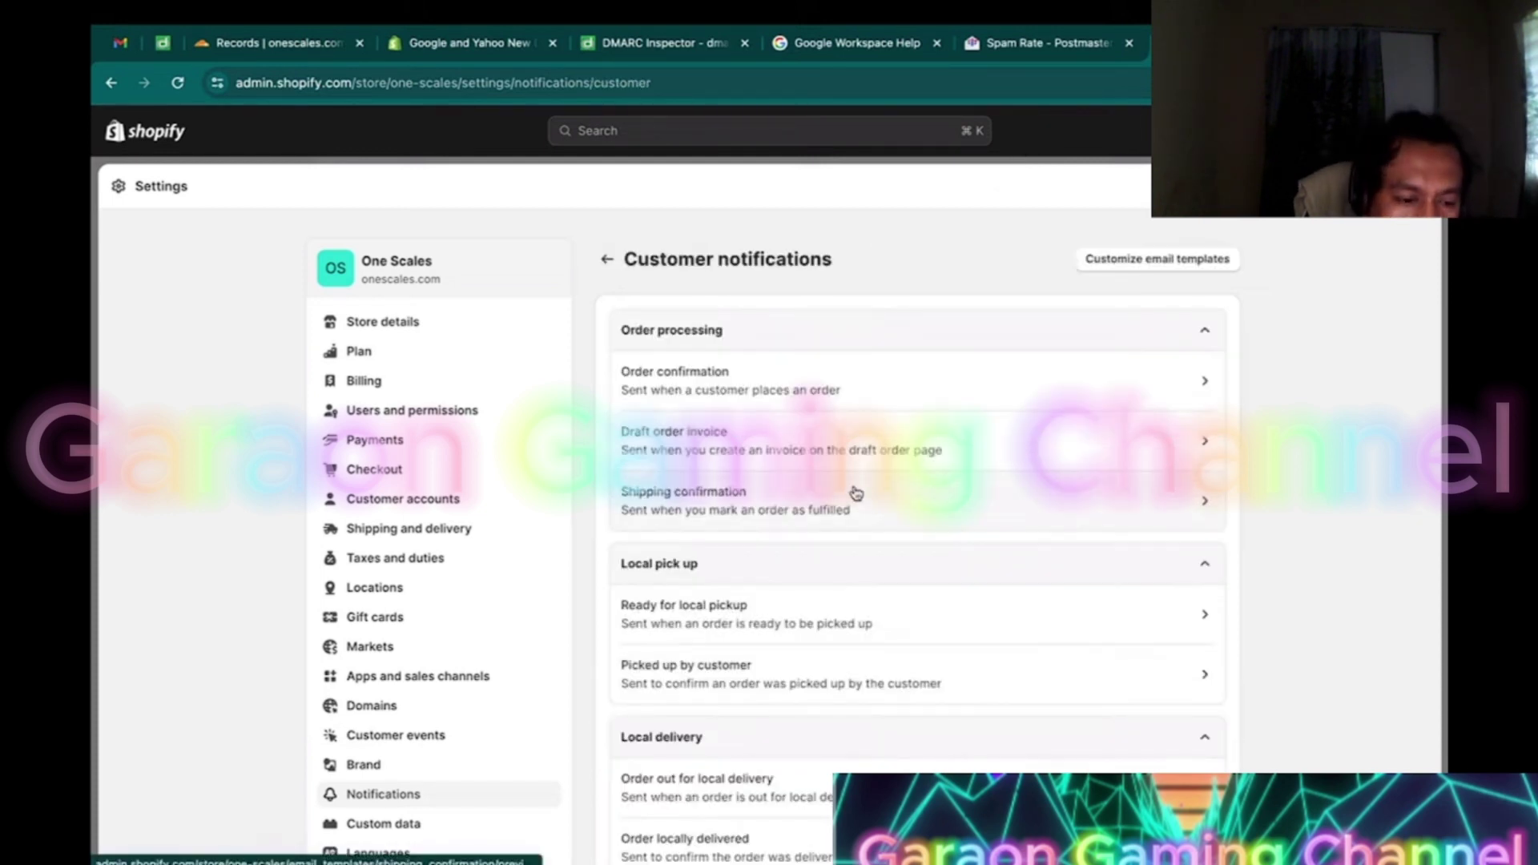
left_click(865, 372)
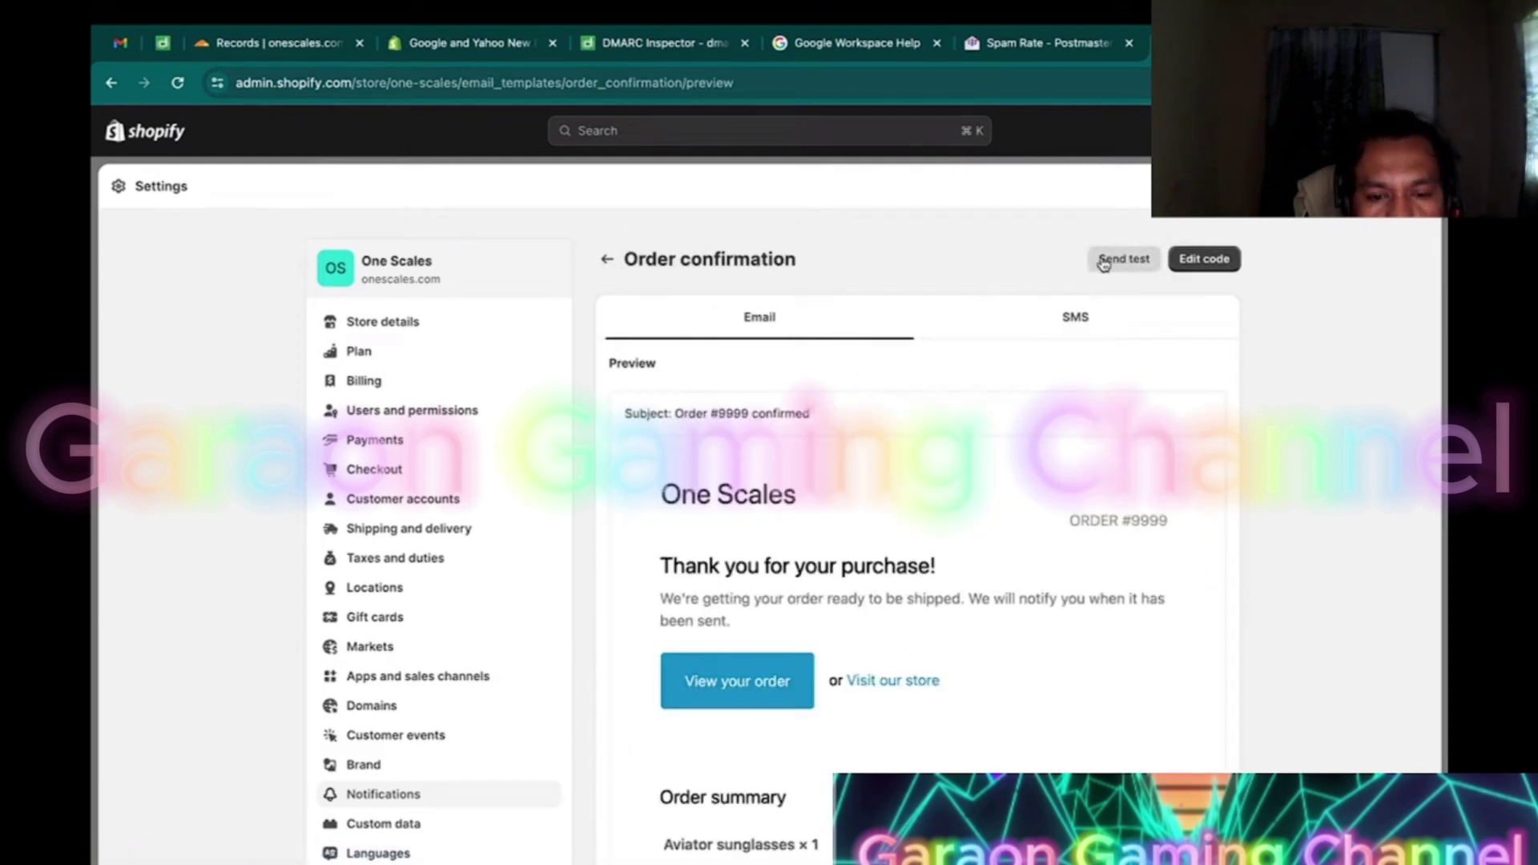
left_click(1104, 262)
left_click(1014, 547)
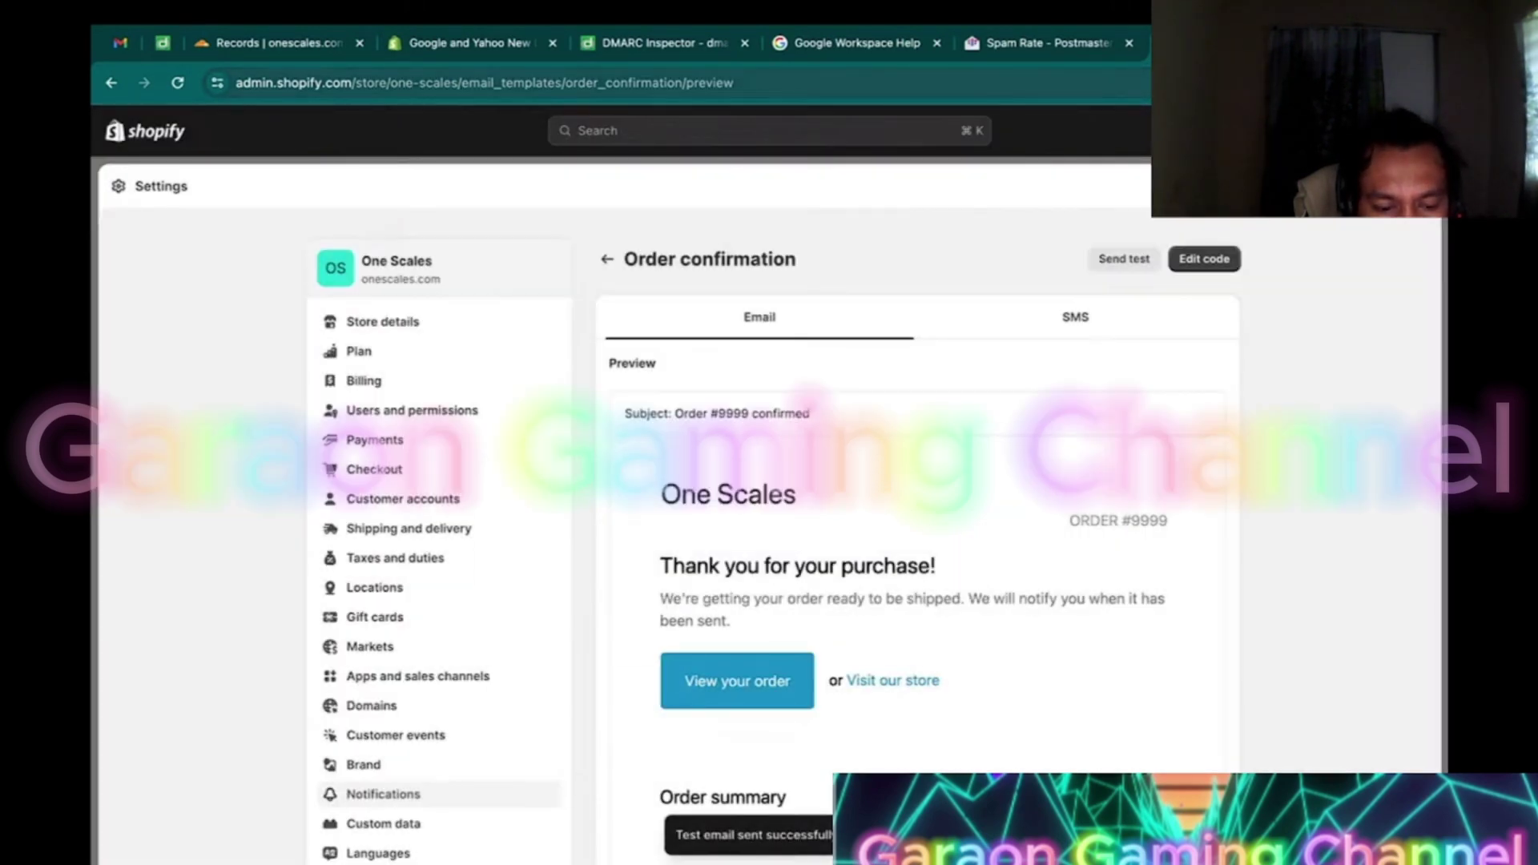
Switch to Gmail and inspect the test order confirmation's subject and sender details.
key("super+1")
left_click_drag(473, 240, 635, 239)
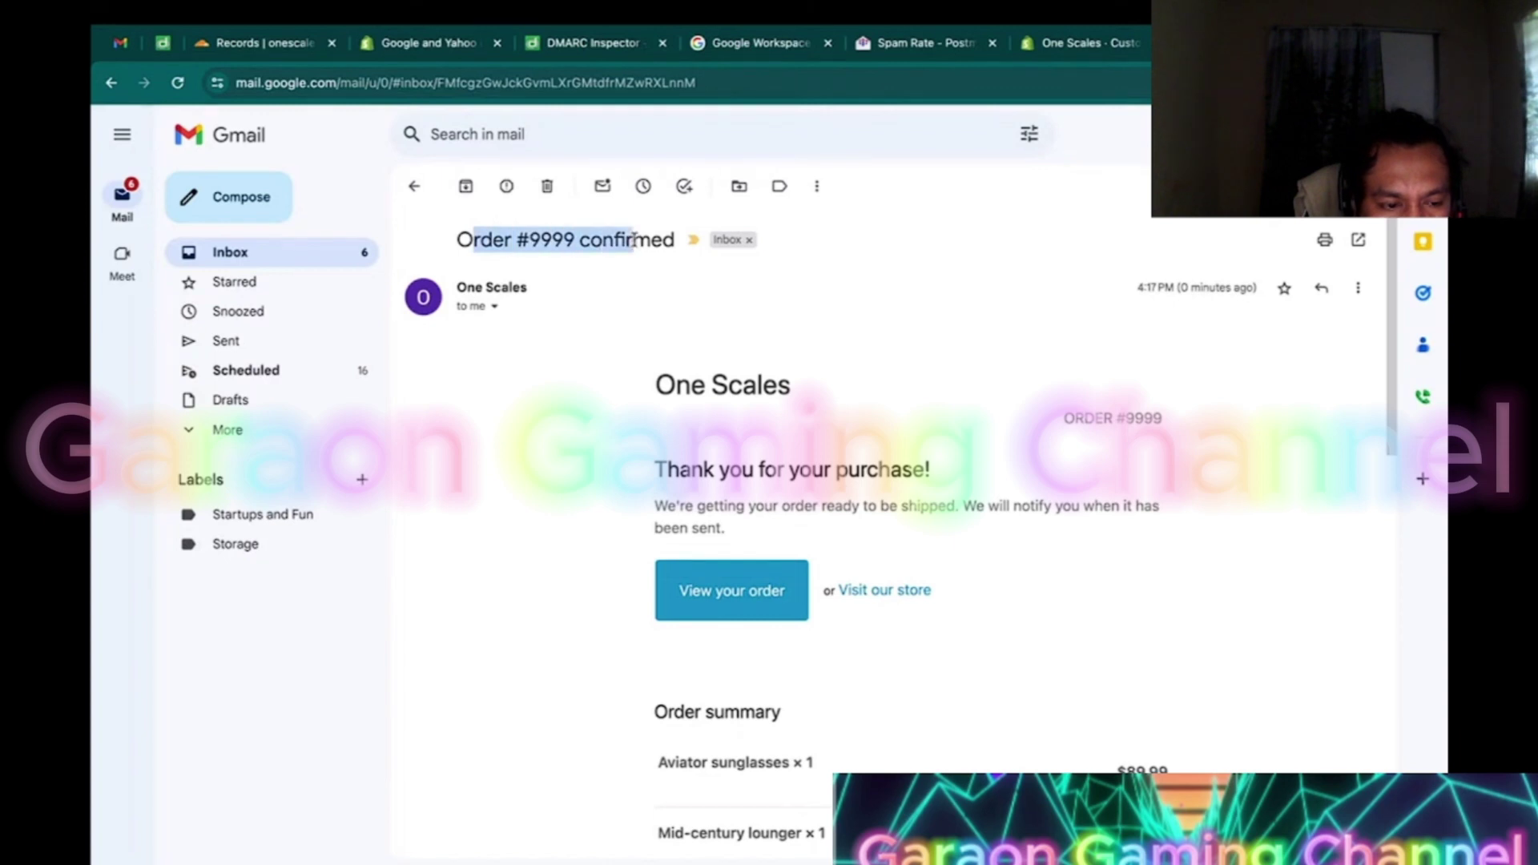
left_click(494, 308)
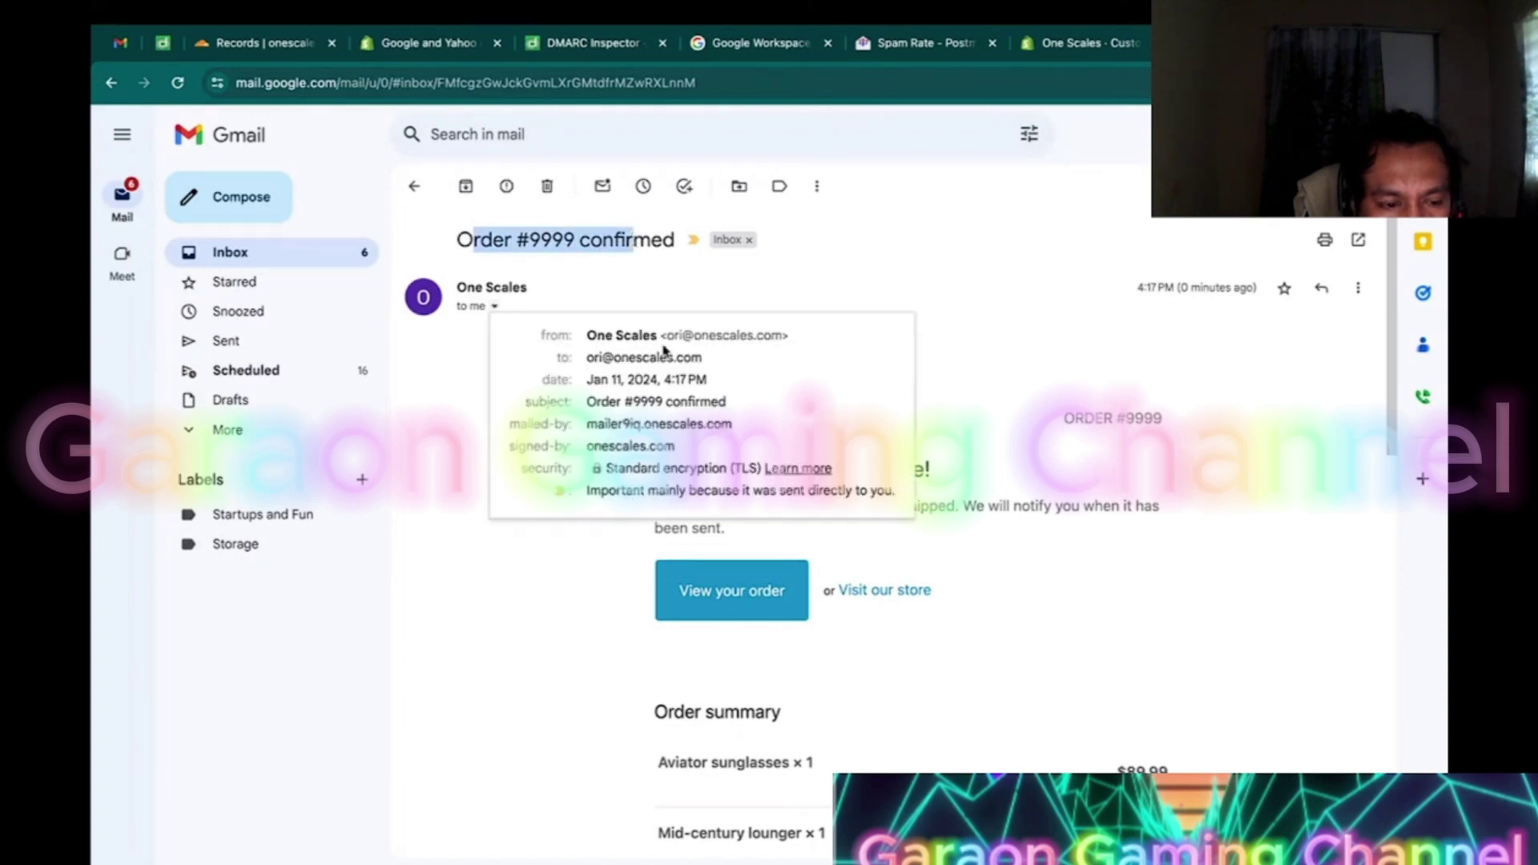
left_click_drag(664, 336, 785, 336)
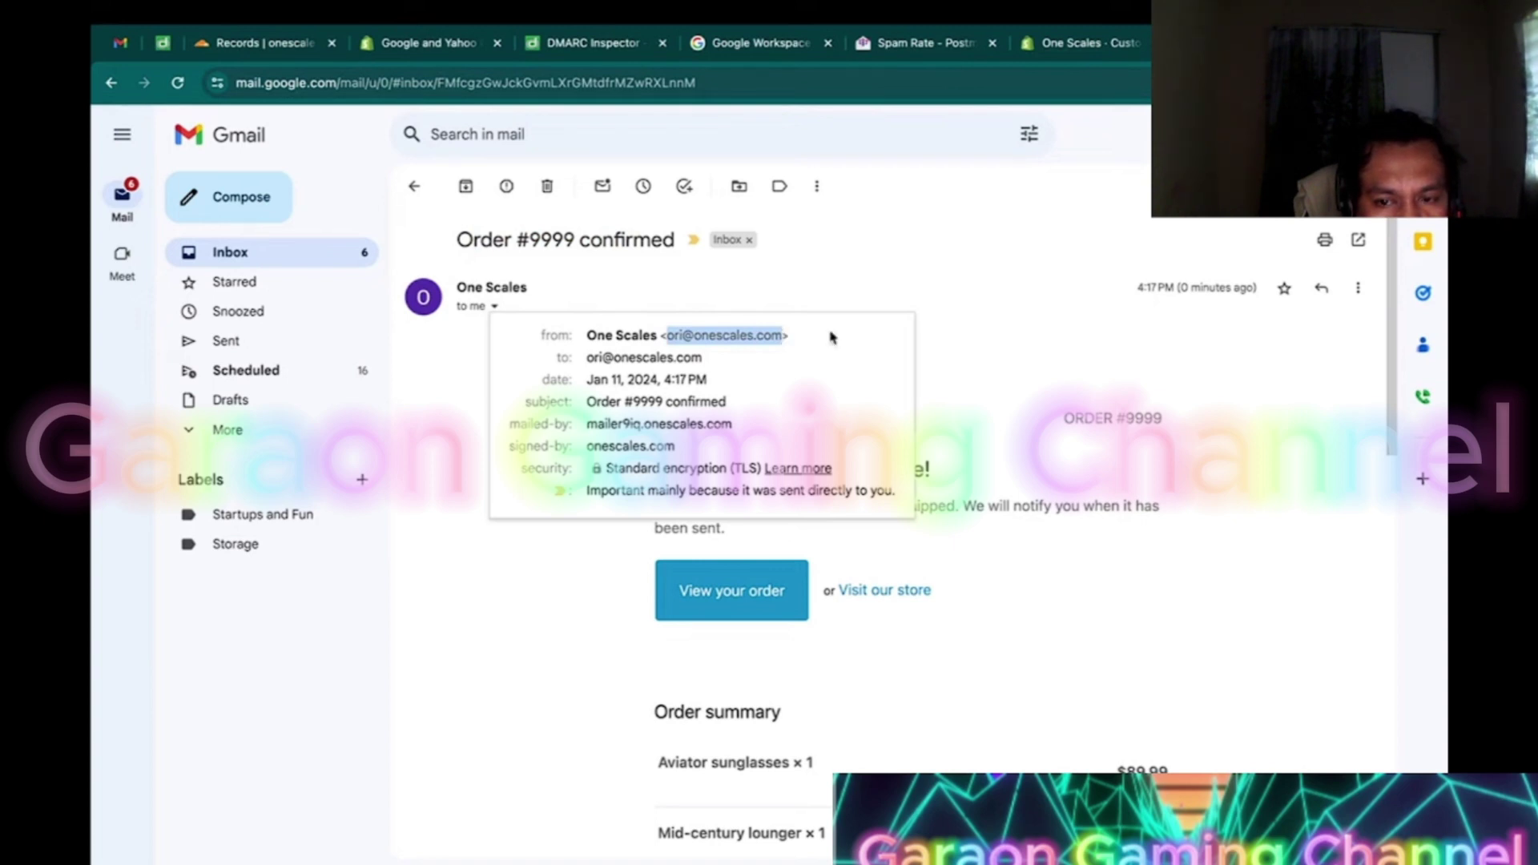
left_click(961, 339)
Show the test email's original message and examine its DKIM and DMARC authentication results.
left_click(1358, 288)
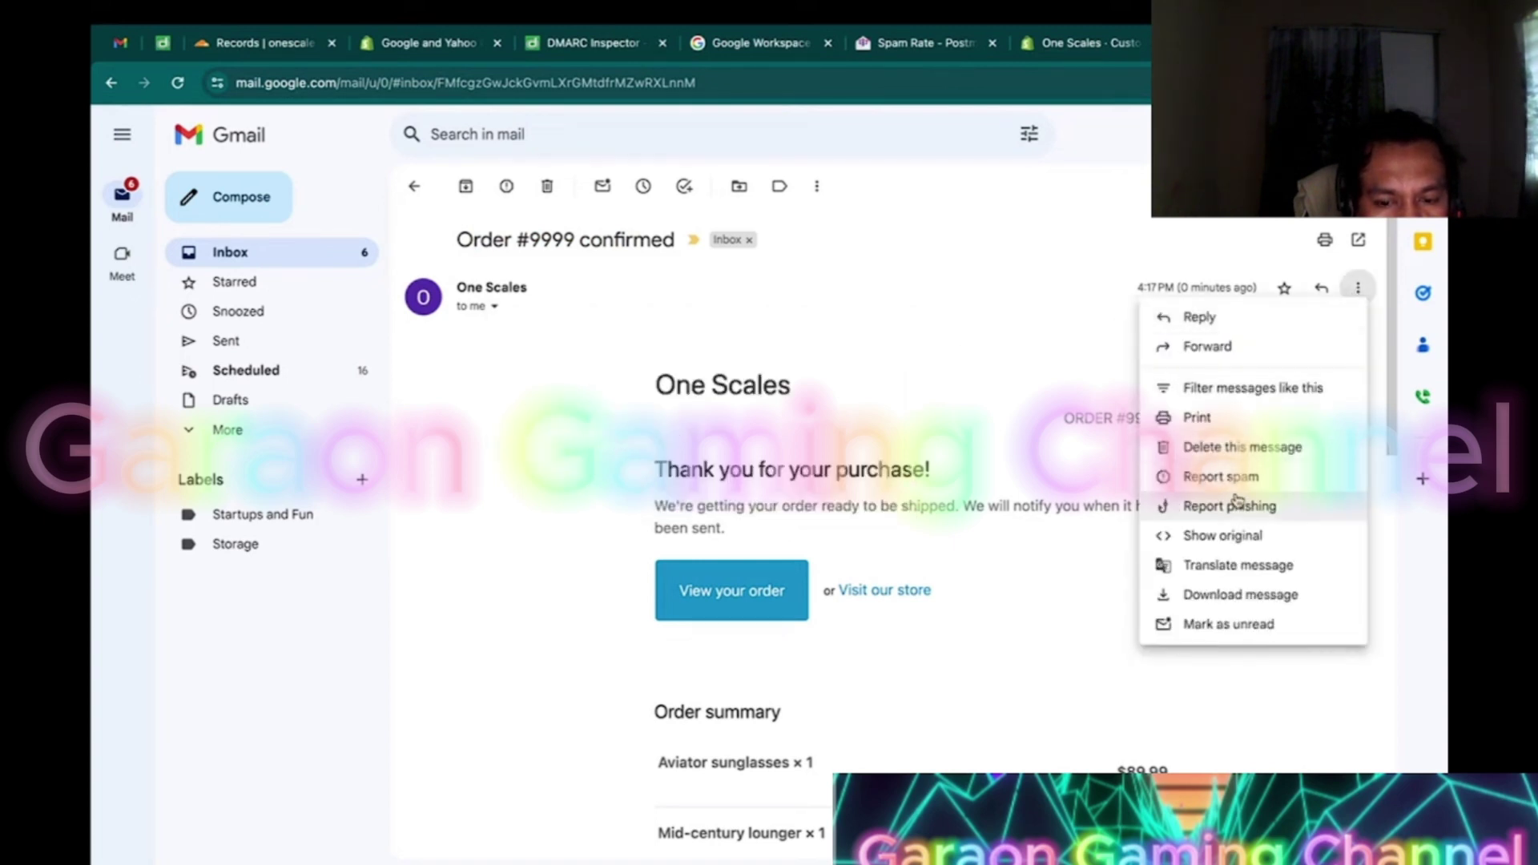
left_click(1229, 535)
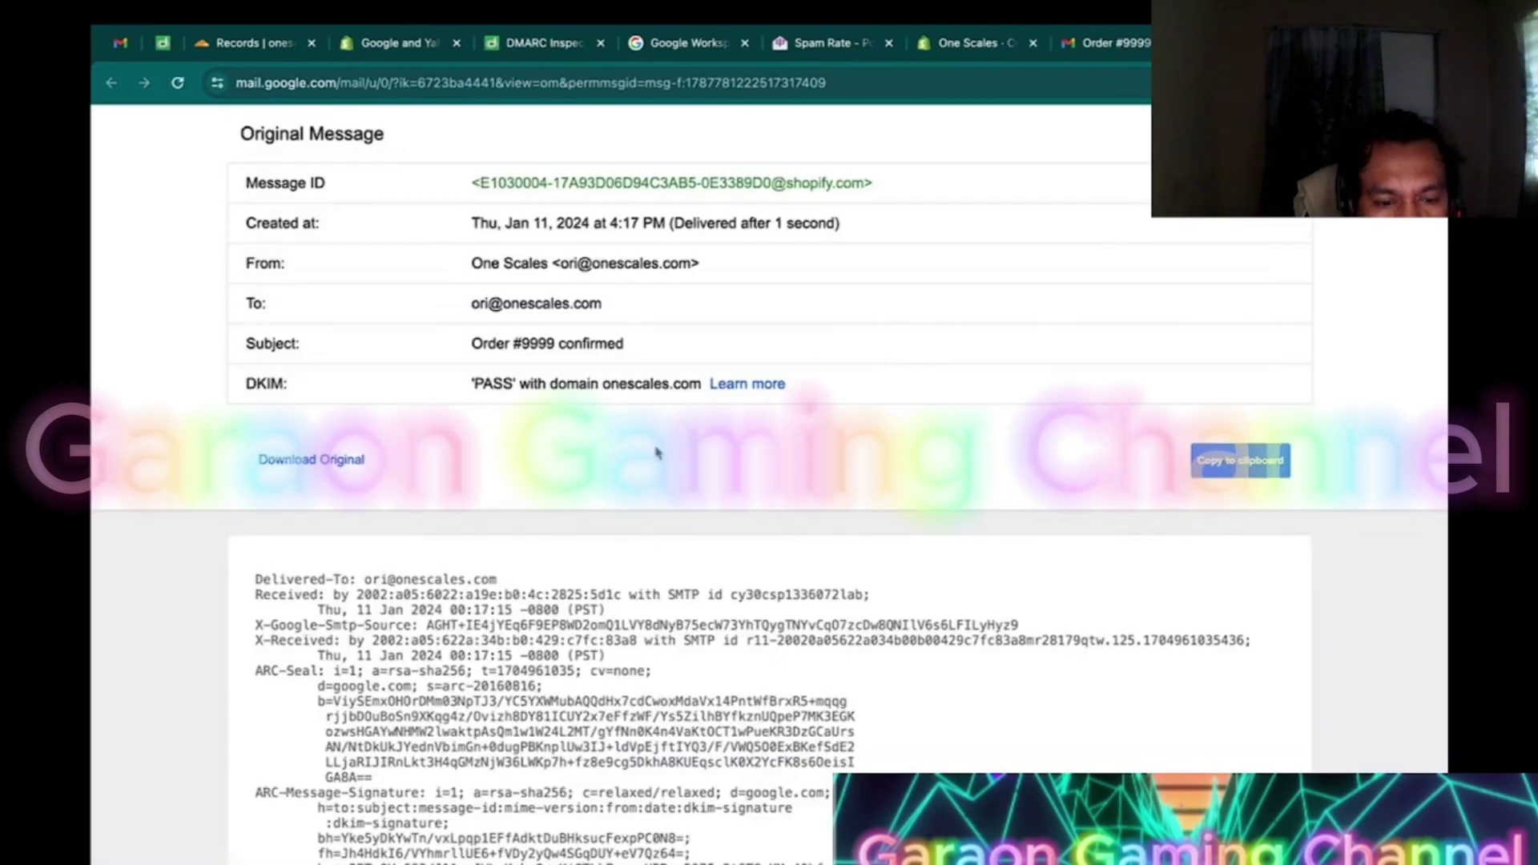
scroll(655, 454, "down", 1)
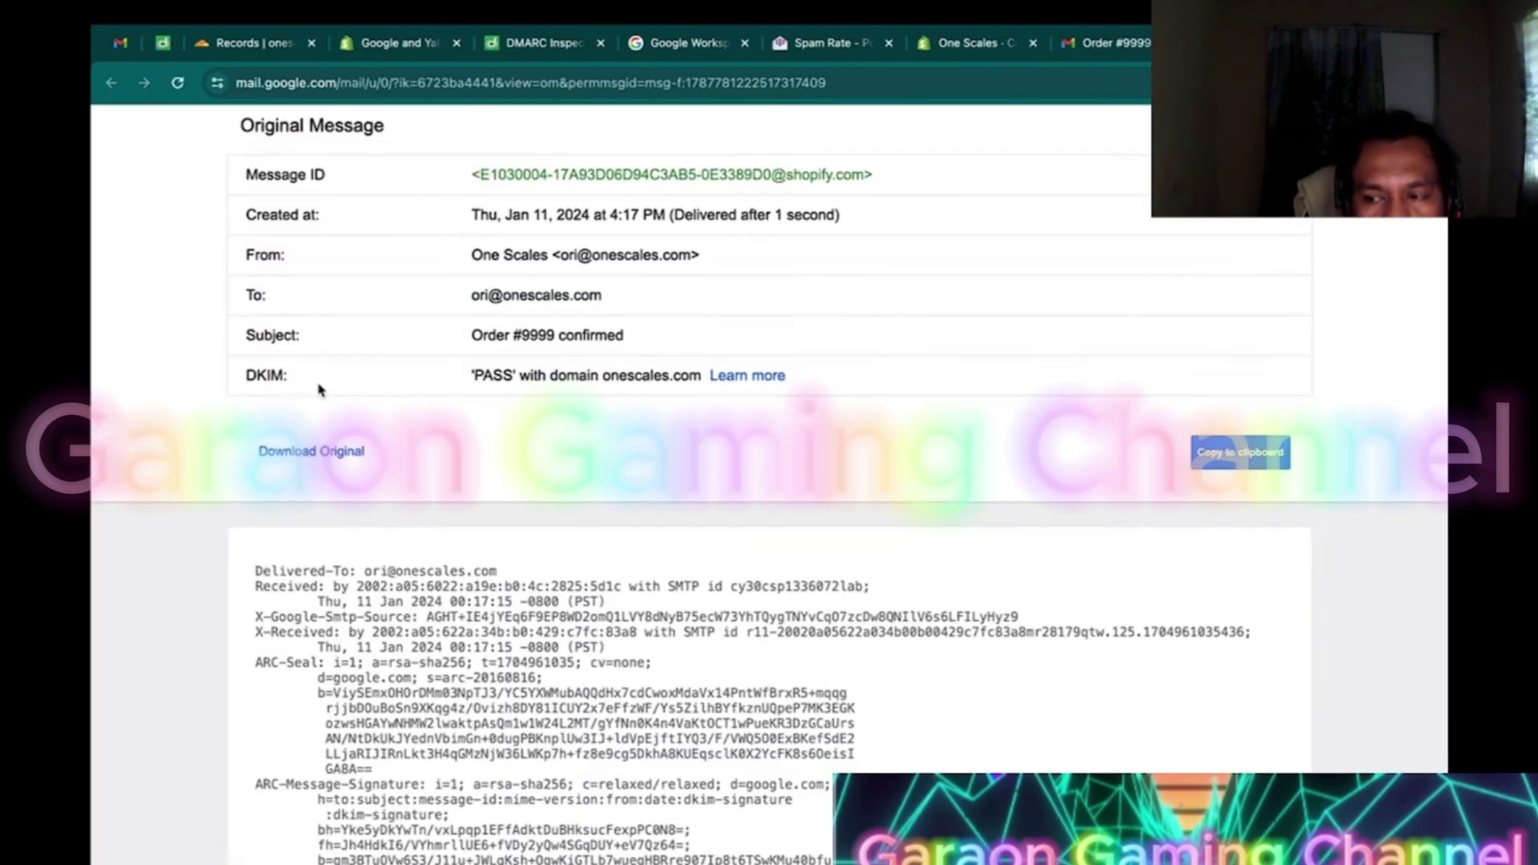
left_click_drag(254, 375, 590, 382)
scroll(723, 585, "down", 3)
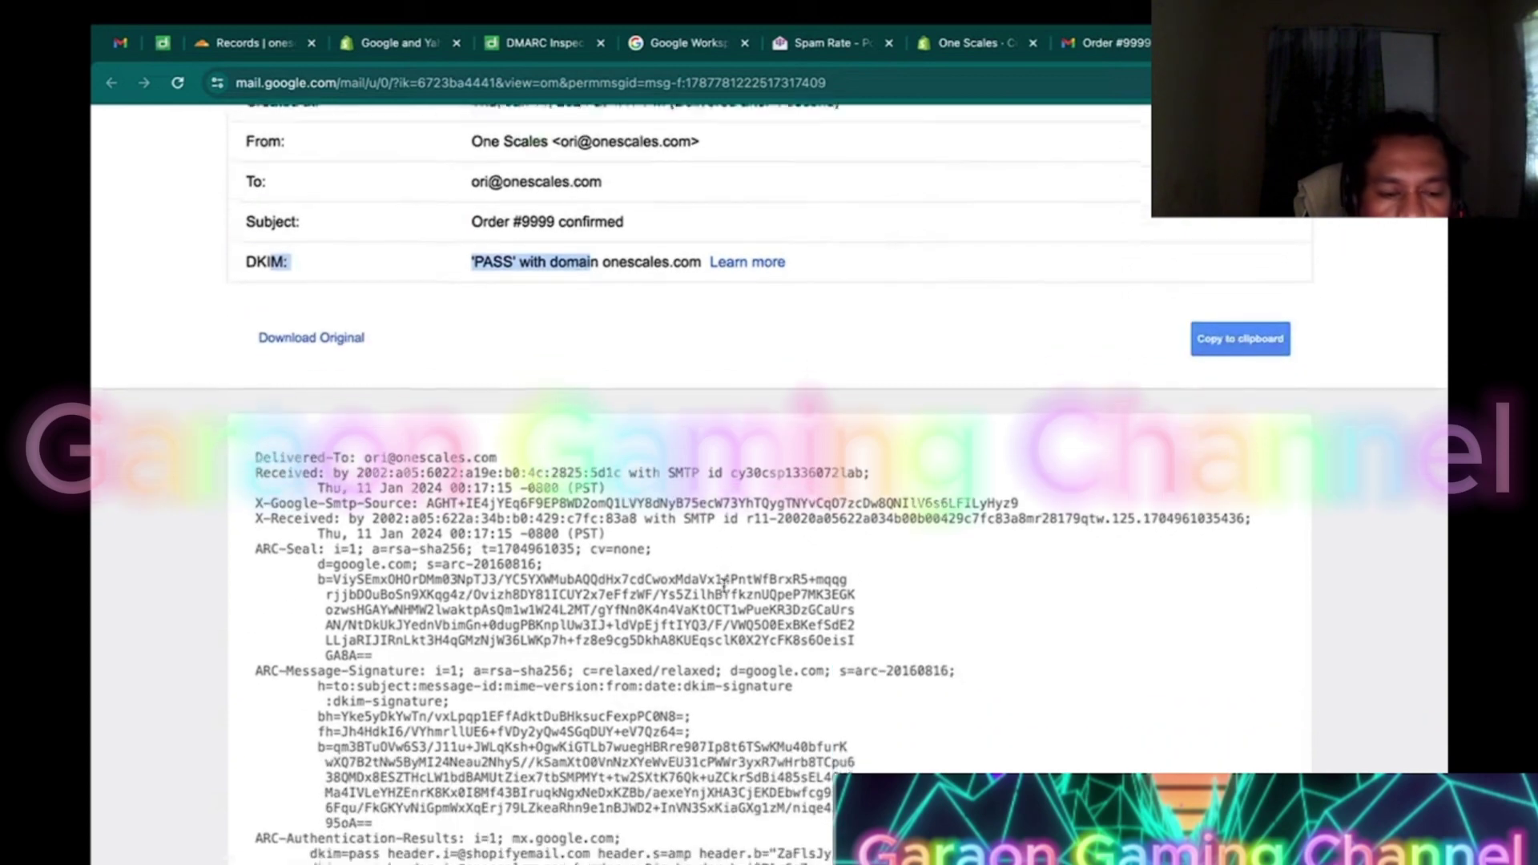
scroll(723, 585, "down", 5)
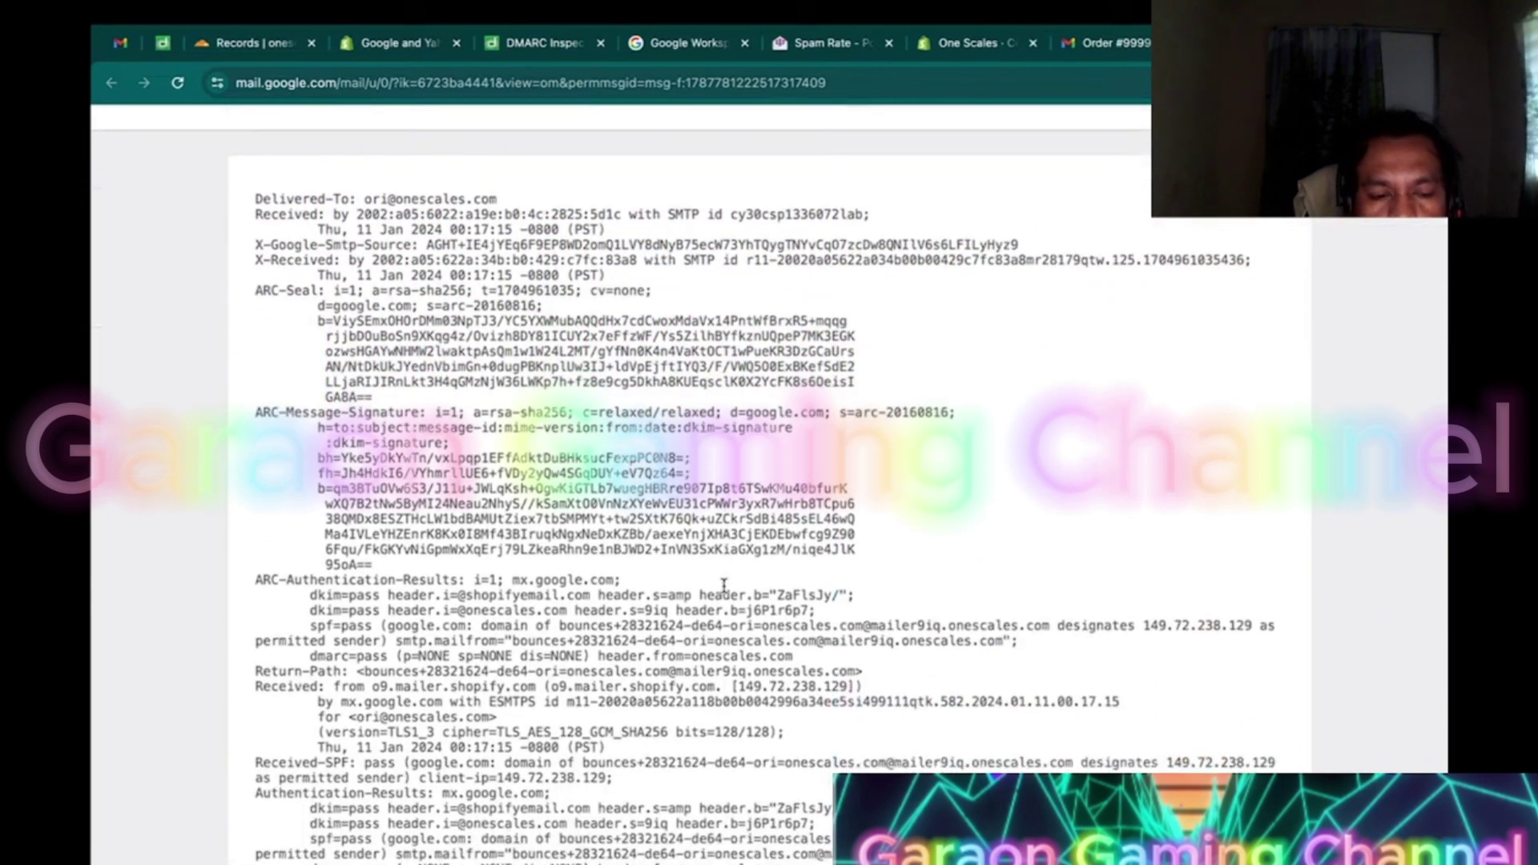
scroll(723, 585, "down", 3)
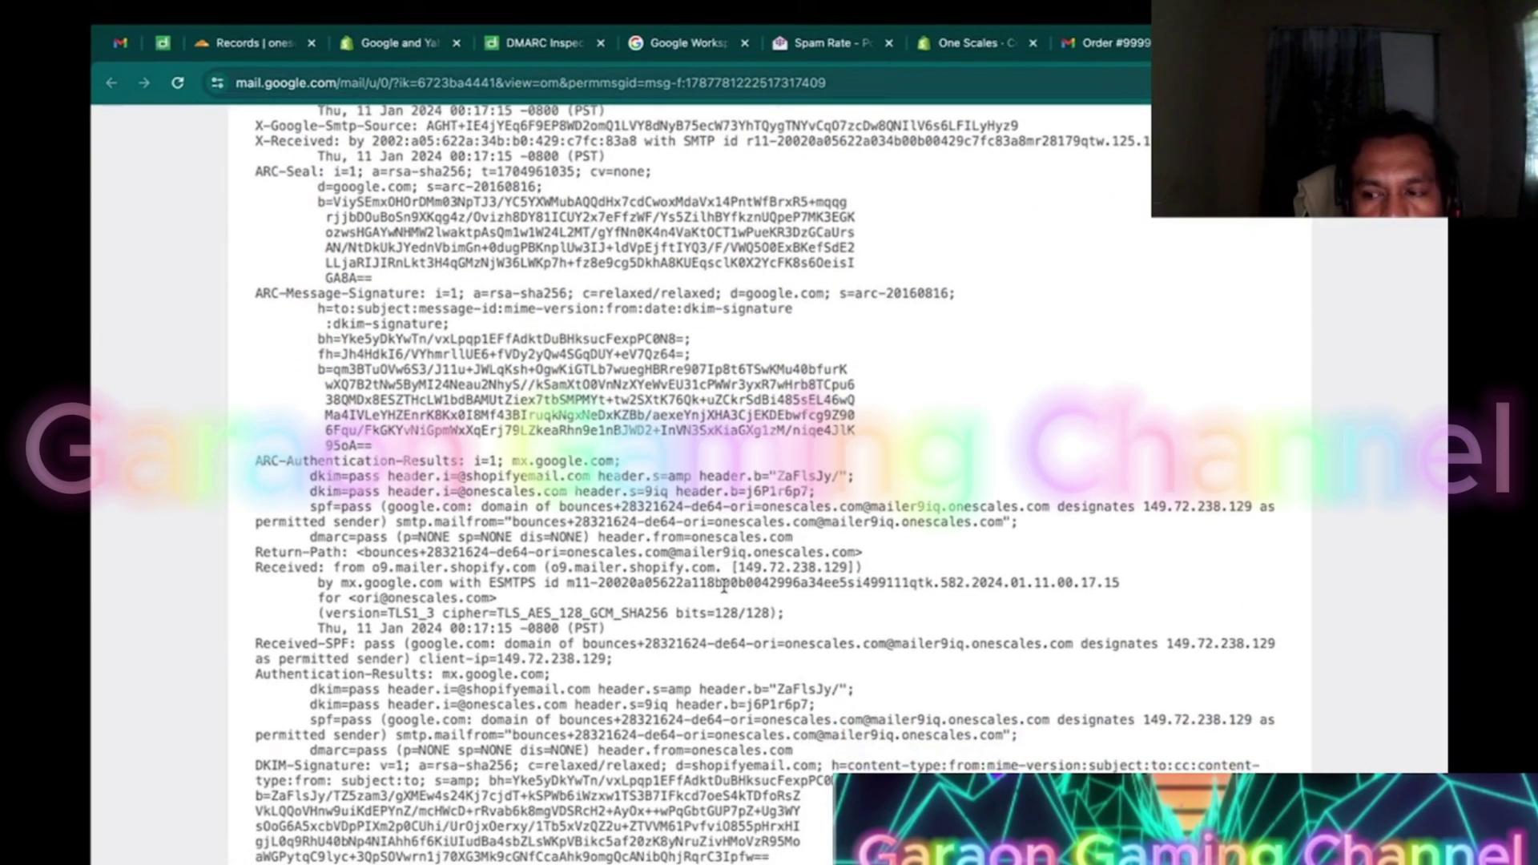
left_click_drag(309, 536, 399, 538)
left_click(399, 538)
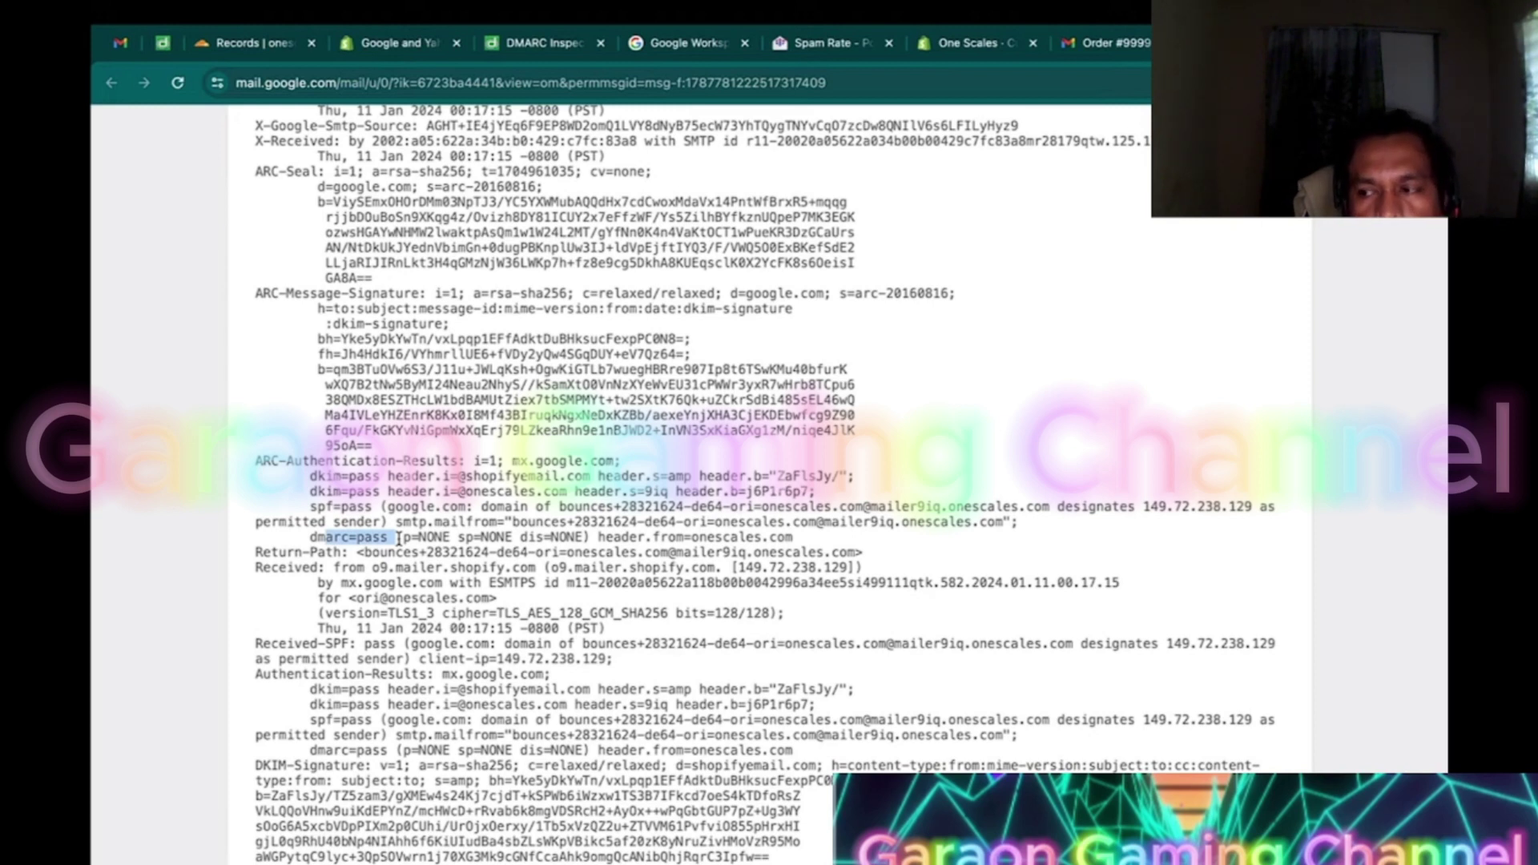
Return to the Shopify Community announcement and review its list of sender requirements.
left_click(367, 47)
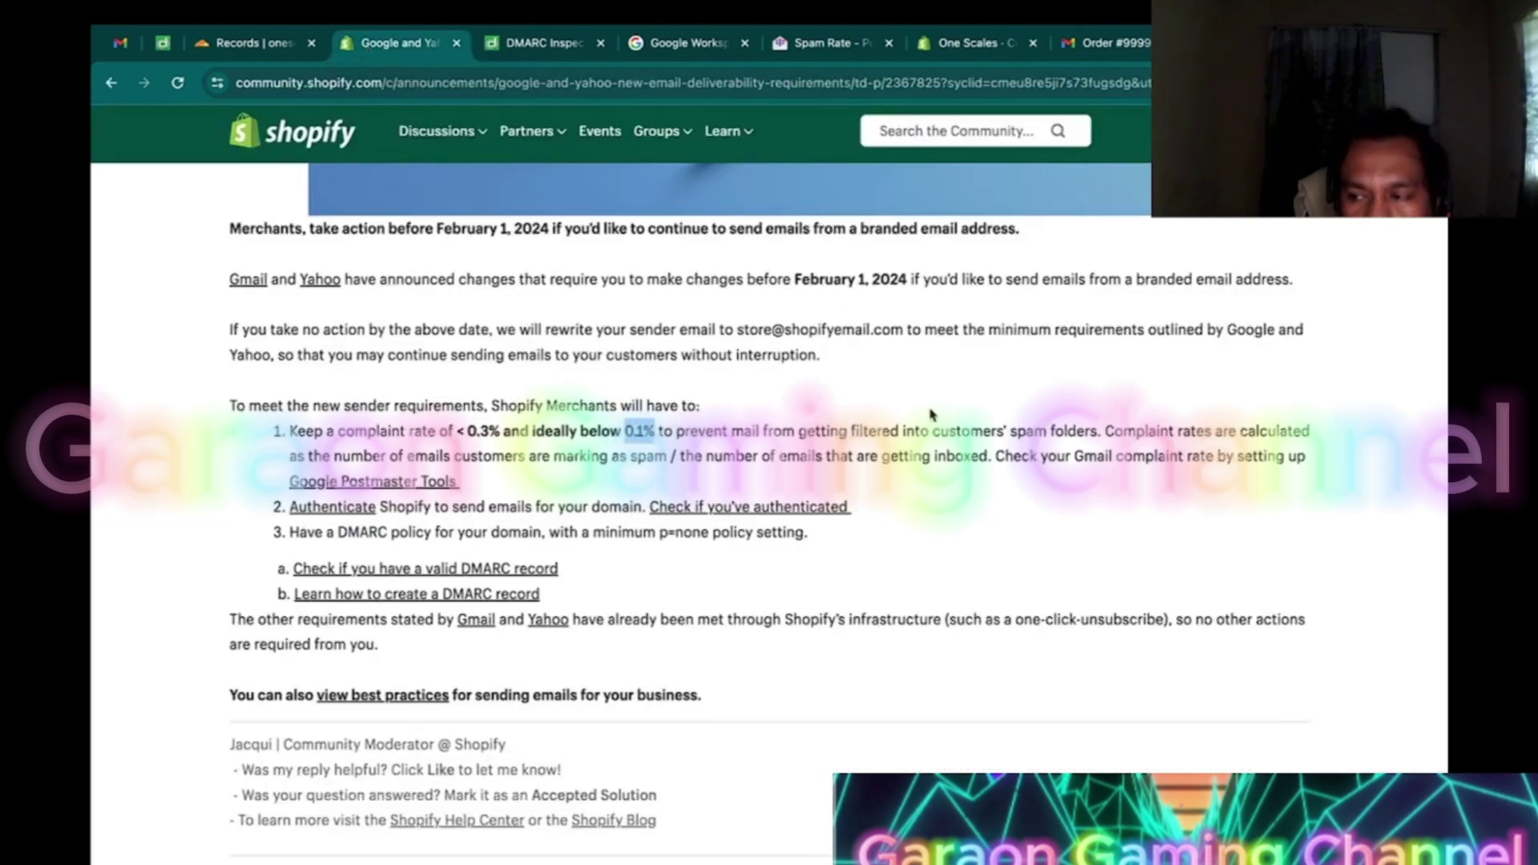